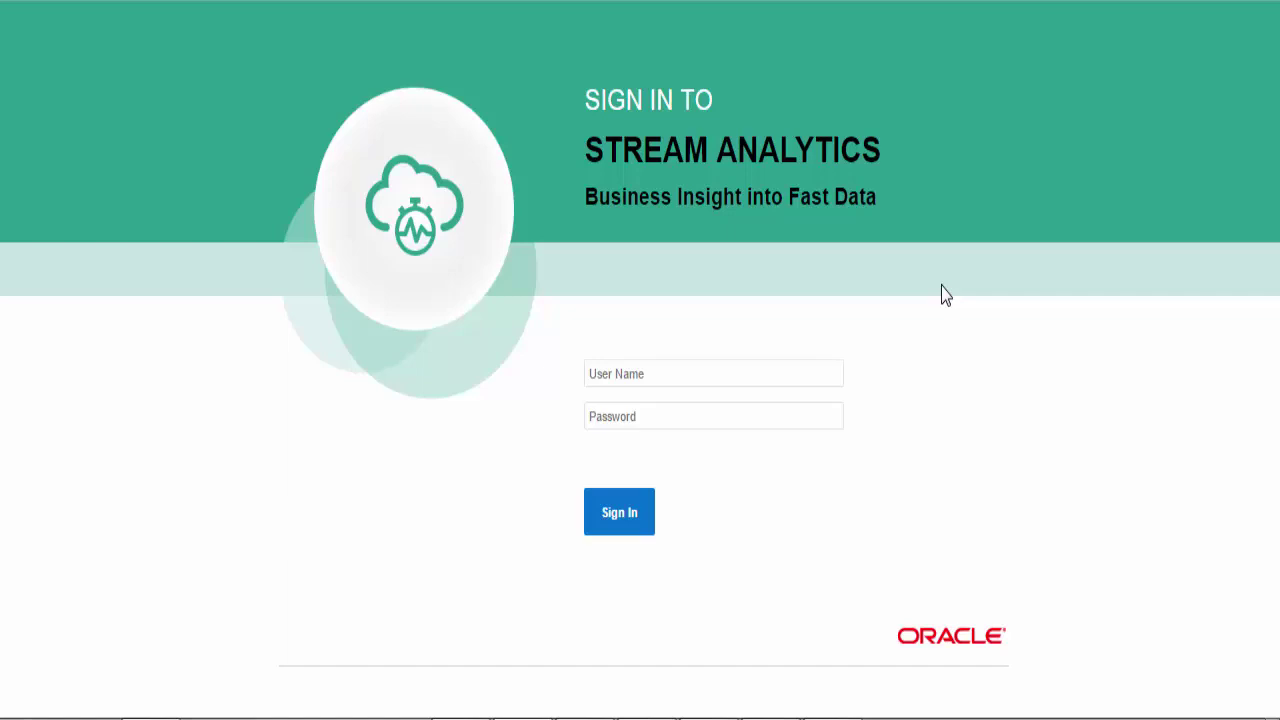
- Sign in to Stream Analytics with the saved administrator account
key(Tab)
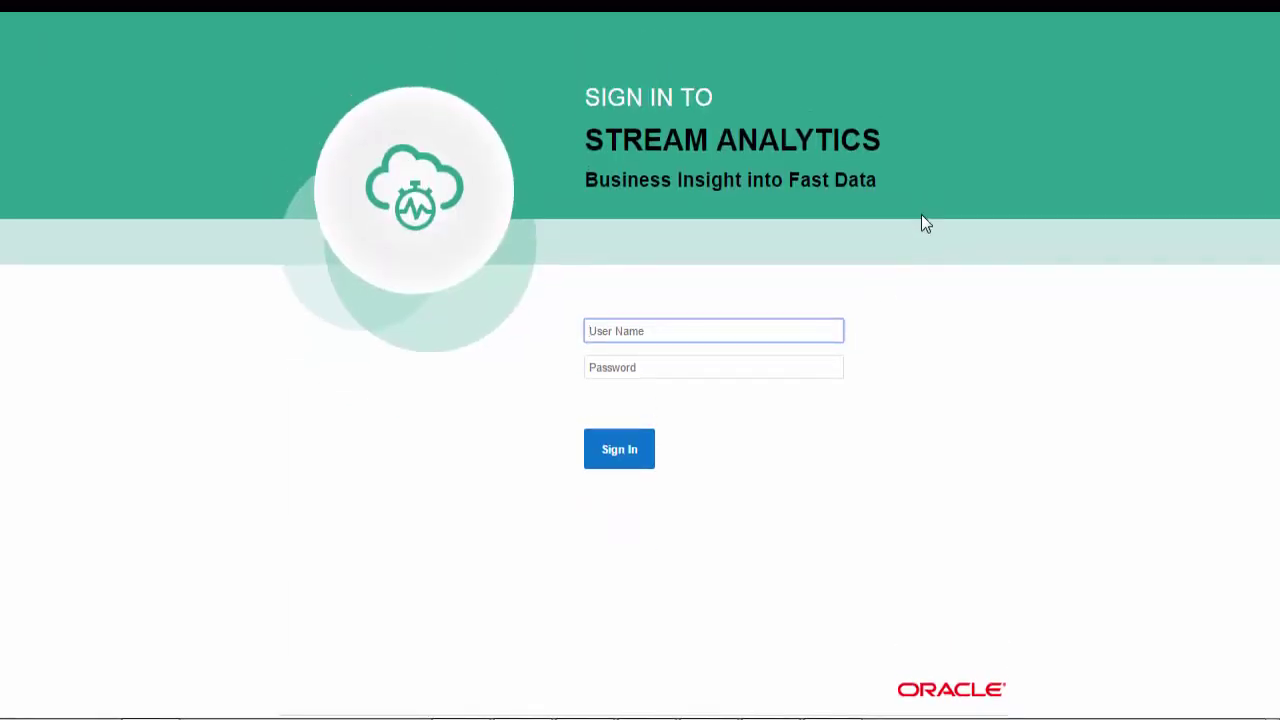
text(osaadmin)
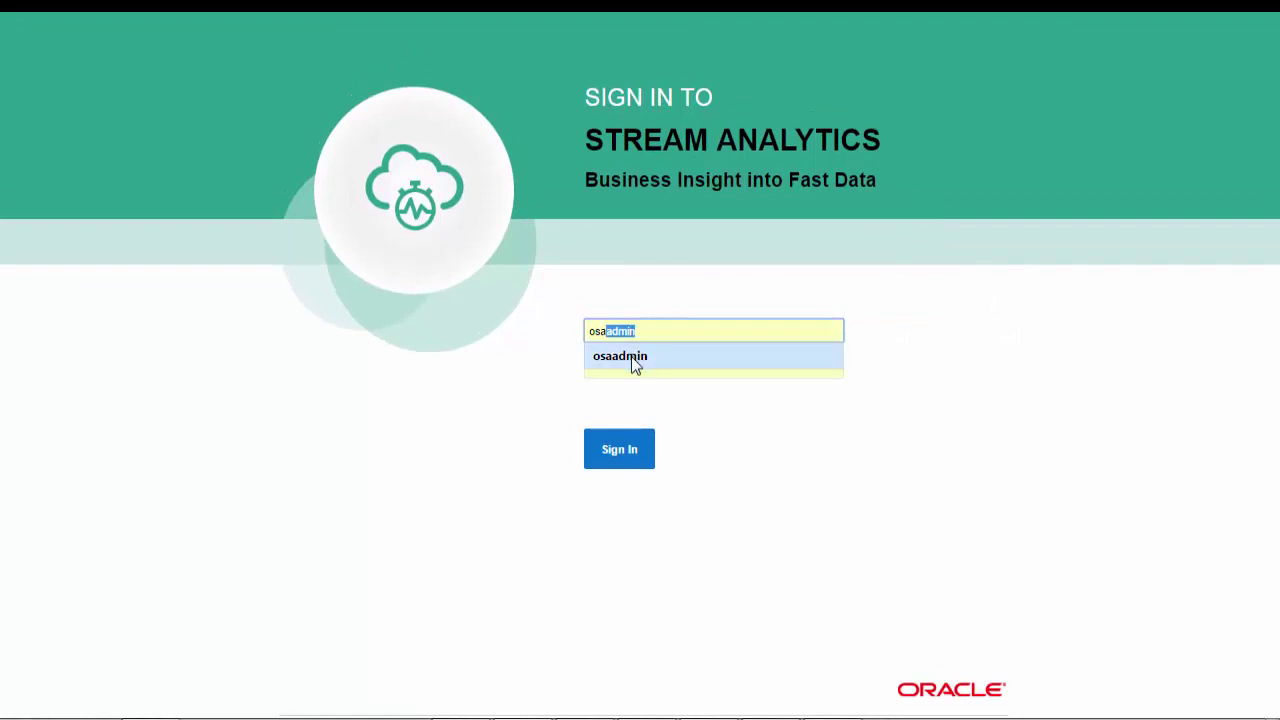
click(631, 356)
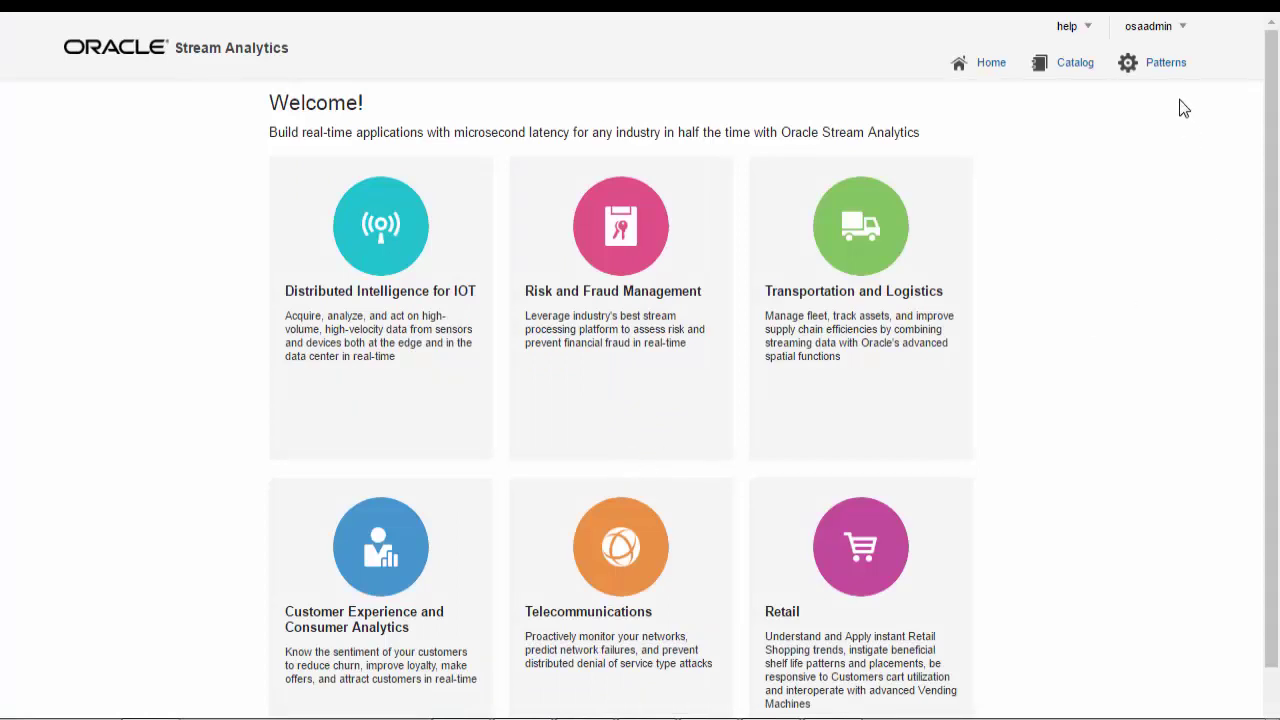
- Review the environment page of the system settings, covering the Kafka, Spark, storage and Hadoop connections, and save it without edits
click(1164, 32)
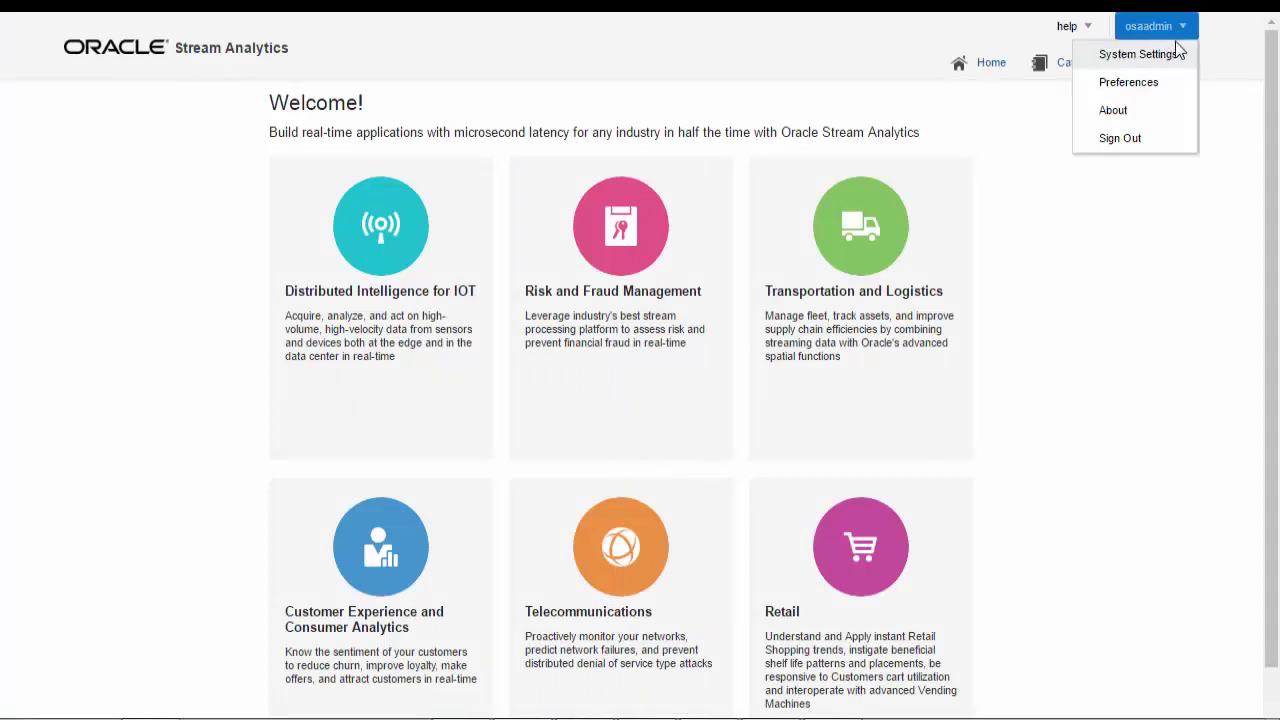
click(1158, 62)
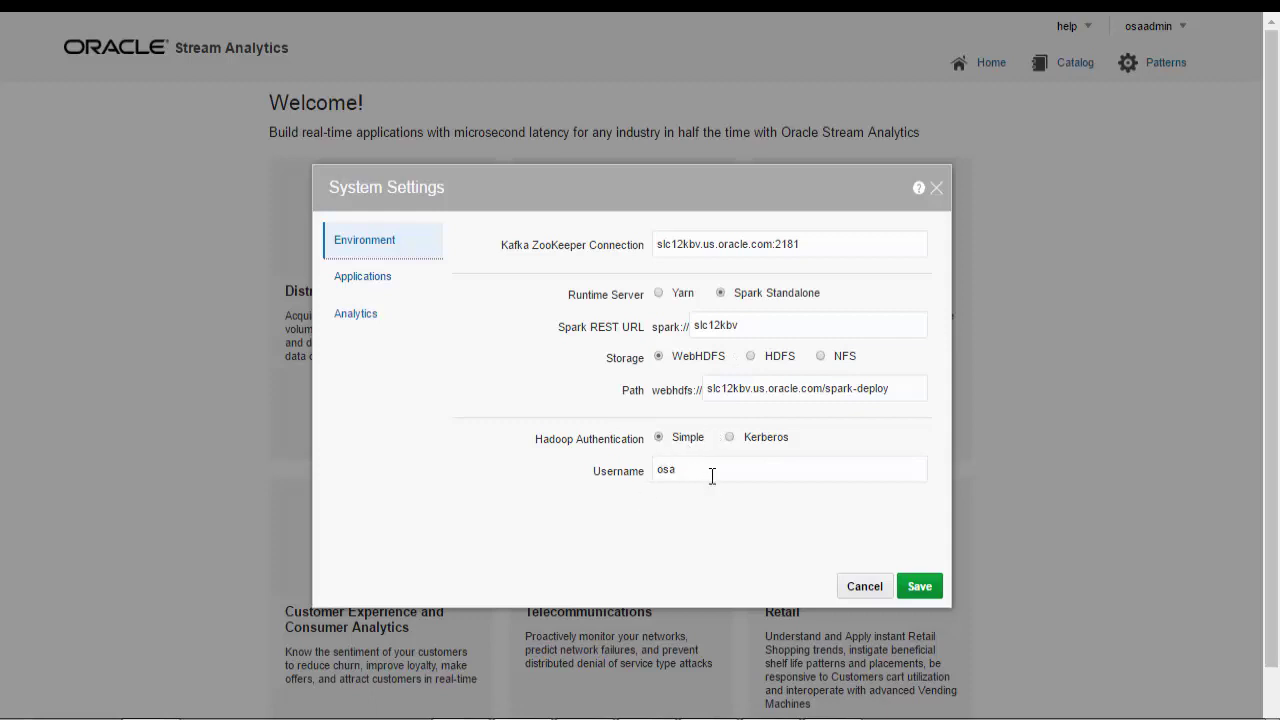
click(920, 587)
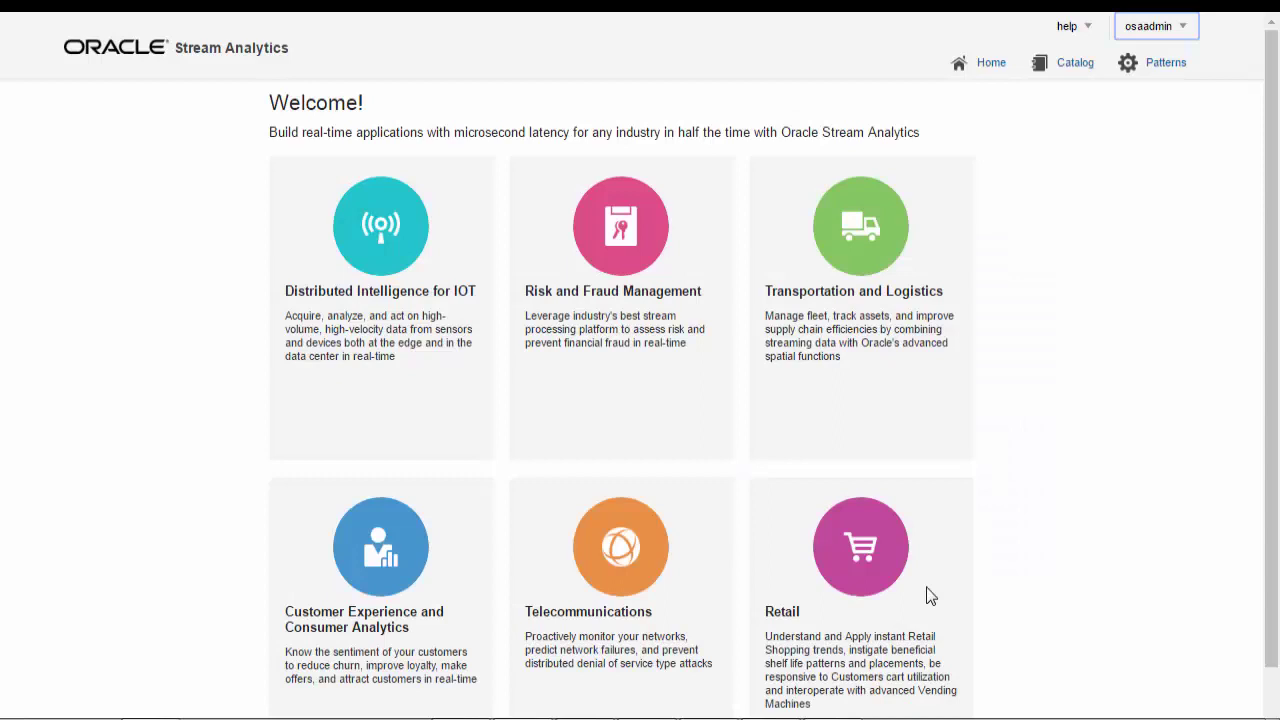
- Start a new application from the Risk and Fraud Management catalog, named Dollar Performance and described as "Streaming Analysis of the Dollar activity on FOREX"
click(620, 226)
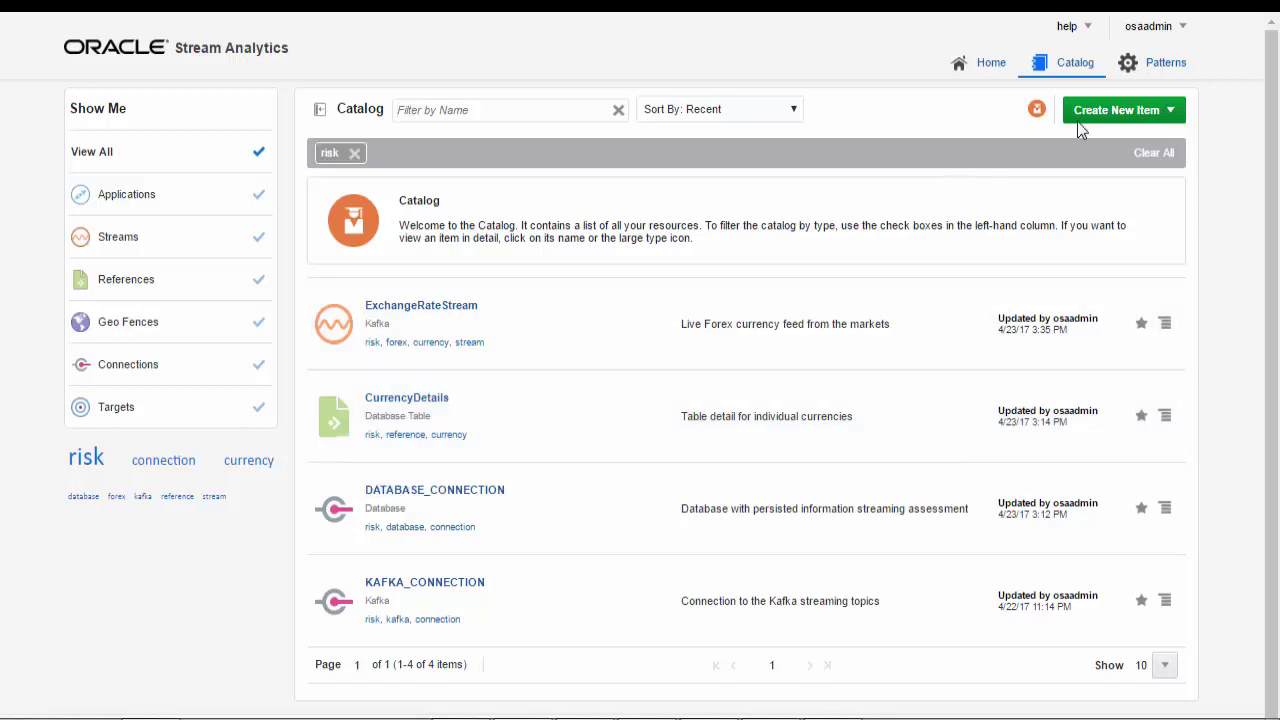
click(1088, 118)
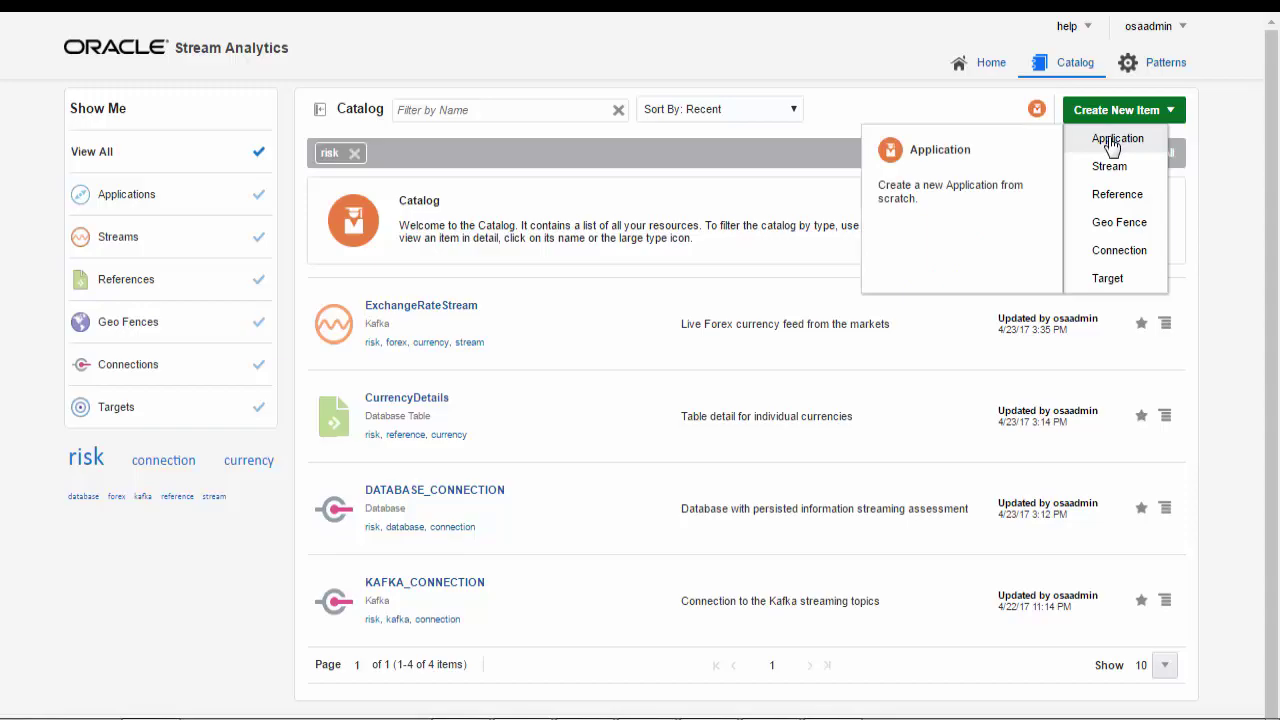
click(1112, 142)
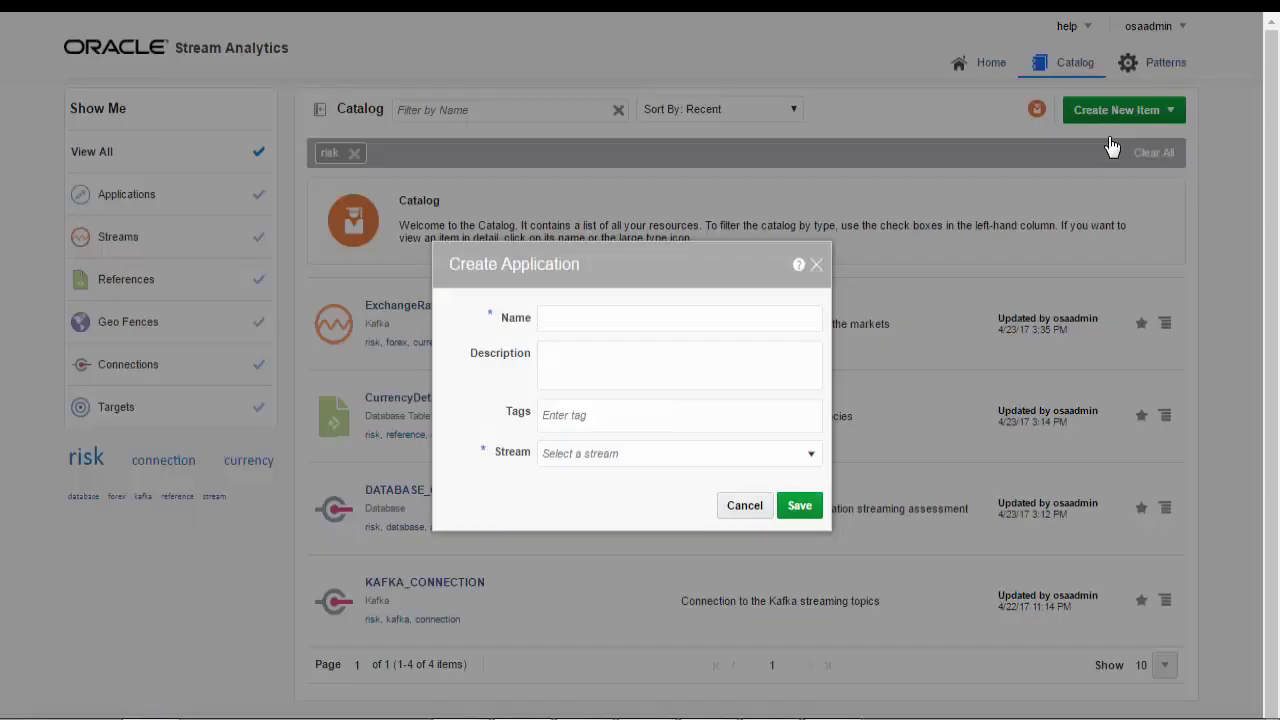
text(Dollar Performance)
click(757, 367)
text(Streaming A)
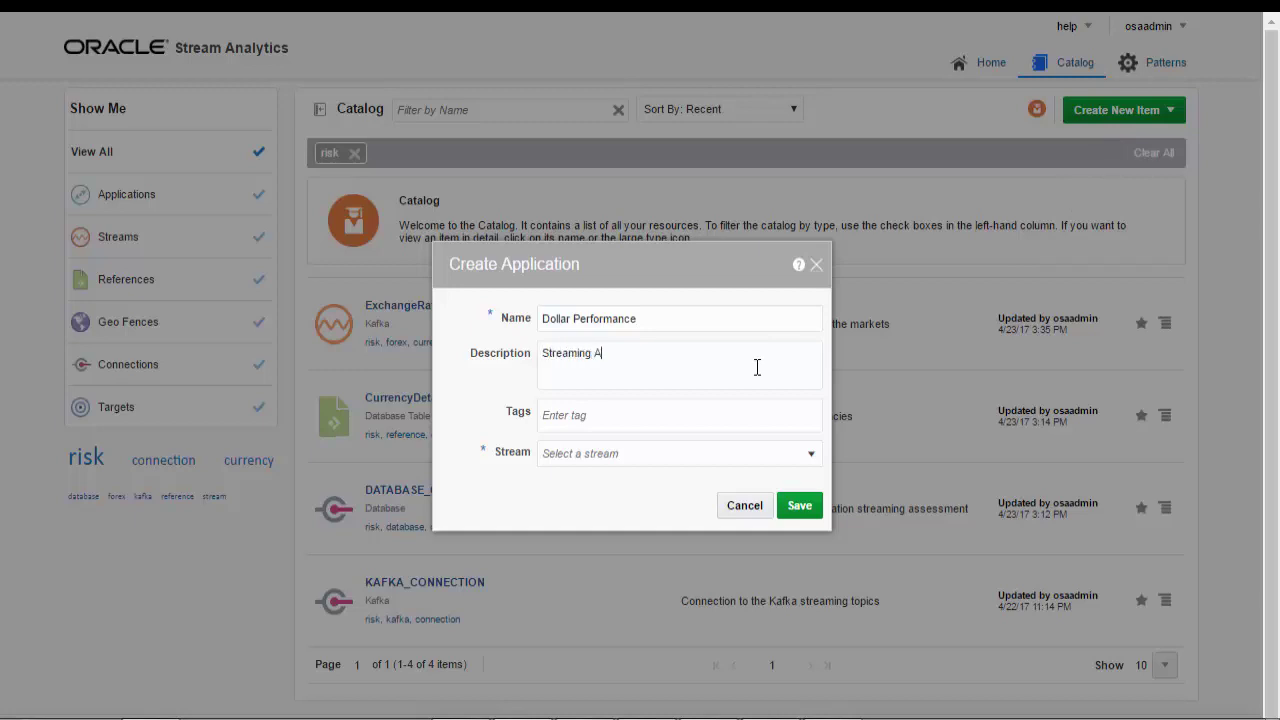
text(nalysis of the Dollar activity)
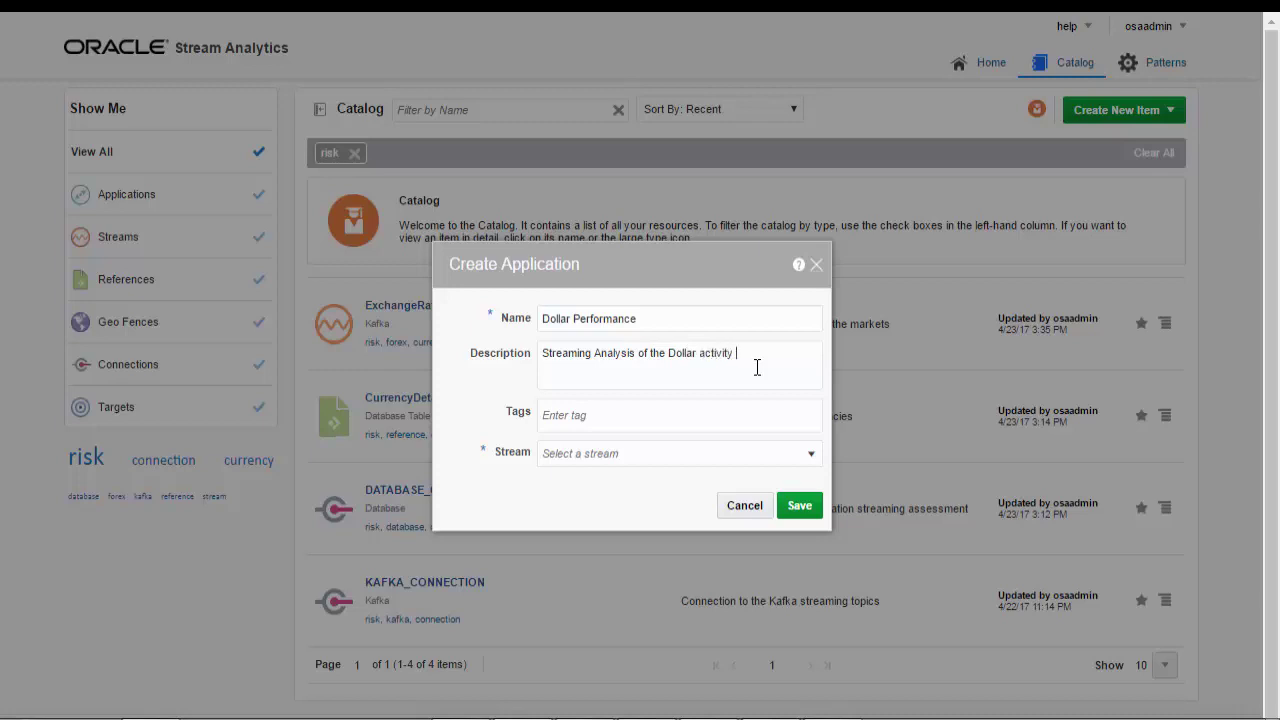
text( on FOREX)
- Tag the new application with the existing risk tag and the new tags Application and Dollar
click(606, 410)
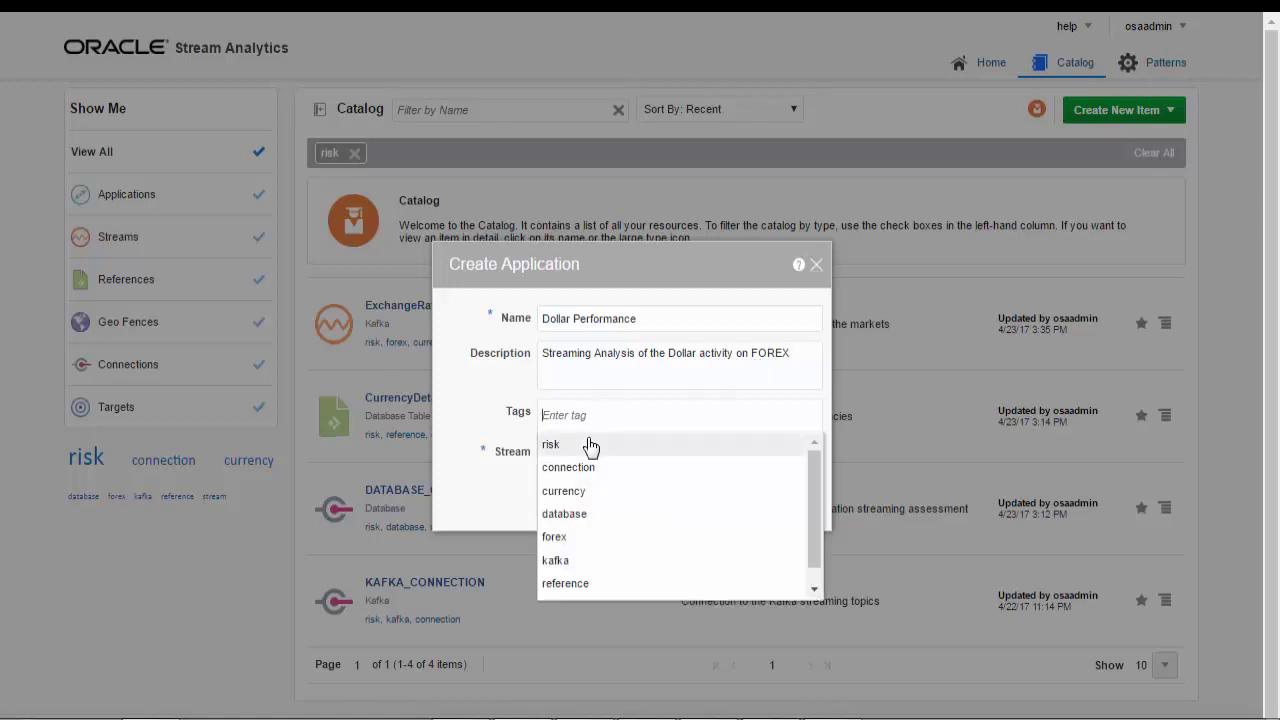
click(591, 446)
text(Ap)
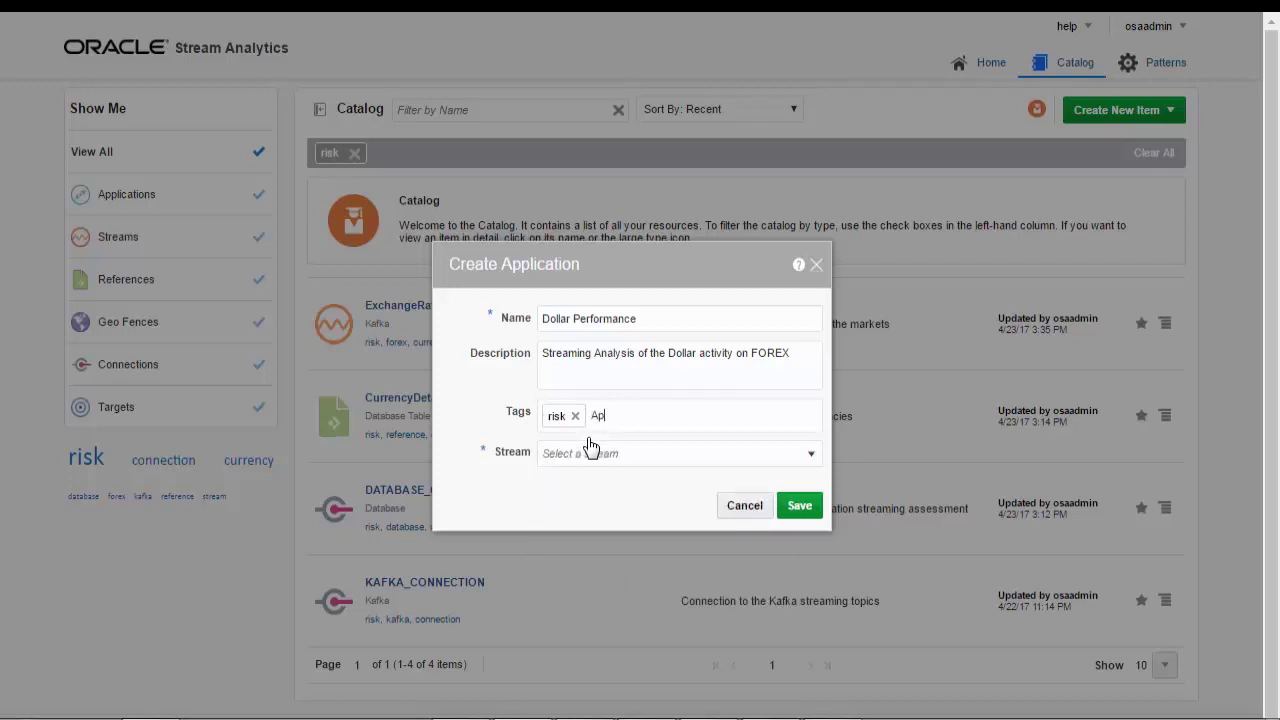
text(plication)
key(Return)
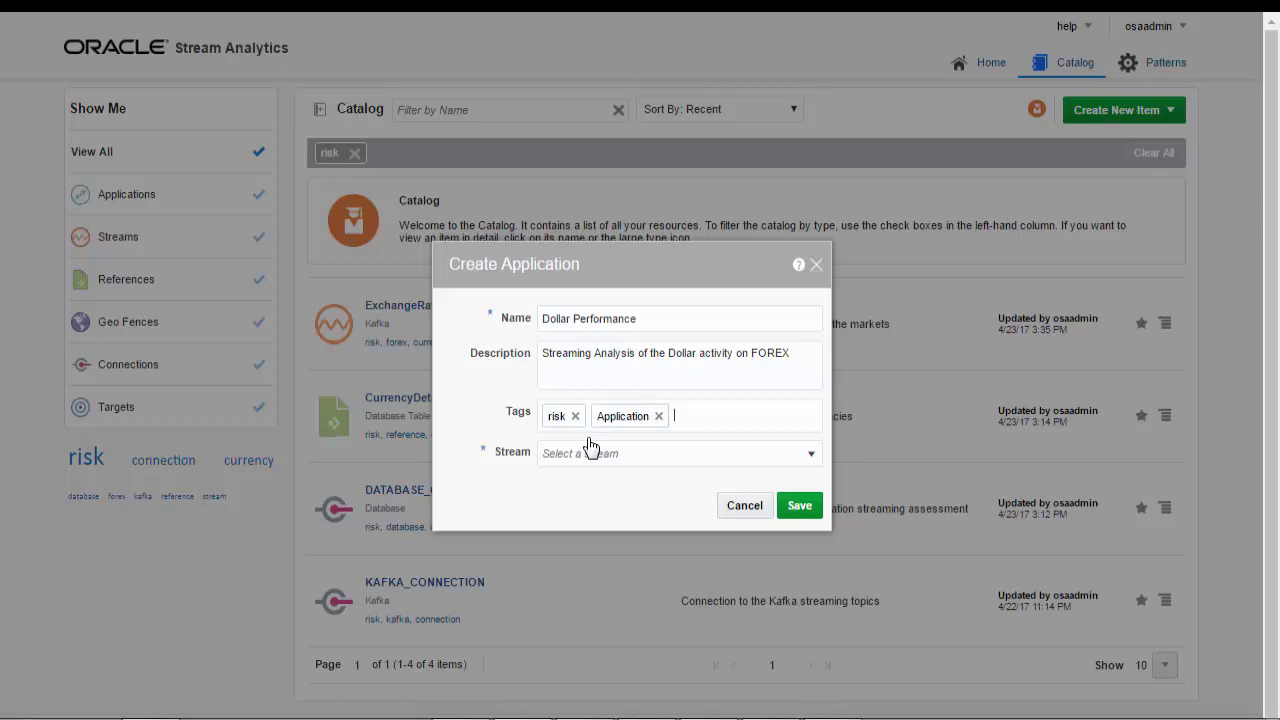
text(Dollar)
key(Return)
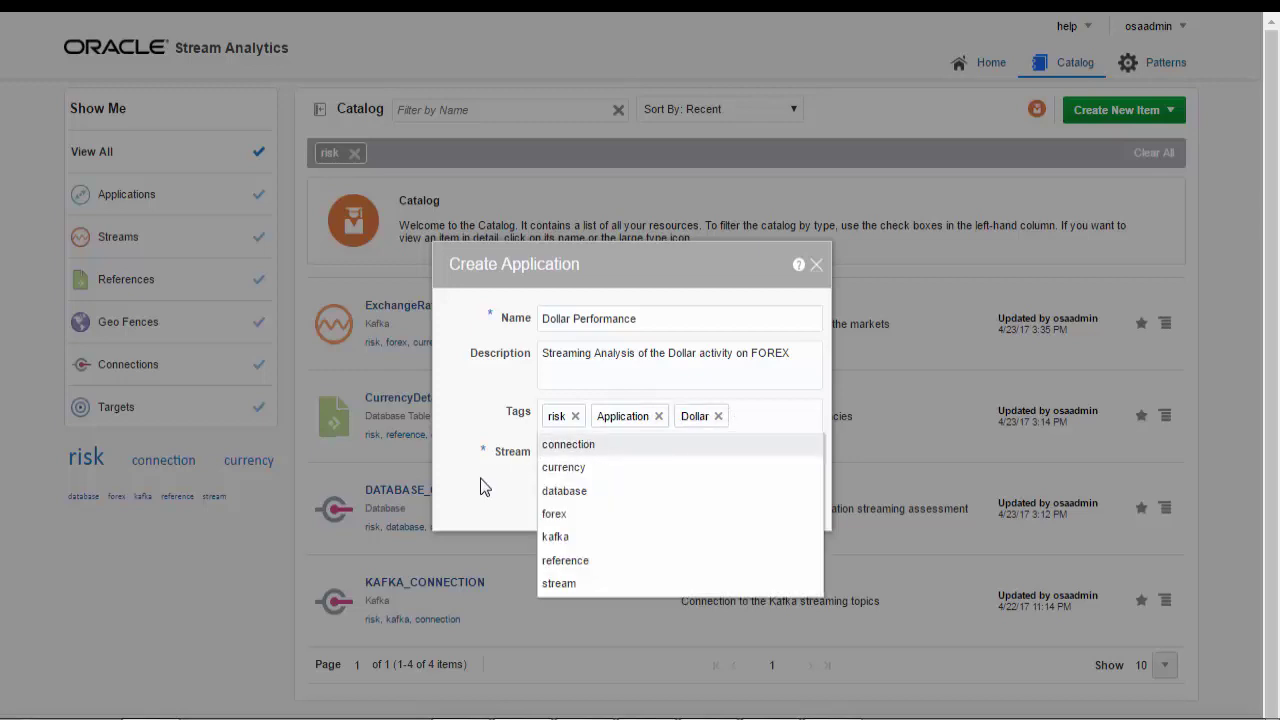
click(476, 490)
- Use ExchangeRateStream as the application's stream and save the Dollar Performance application
click(565, 455)
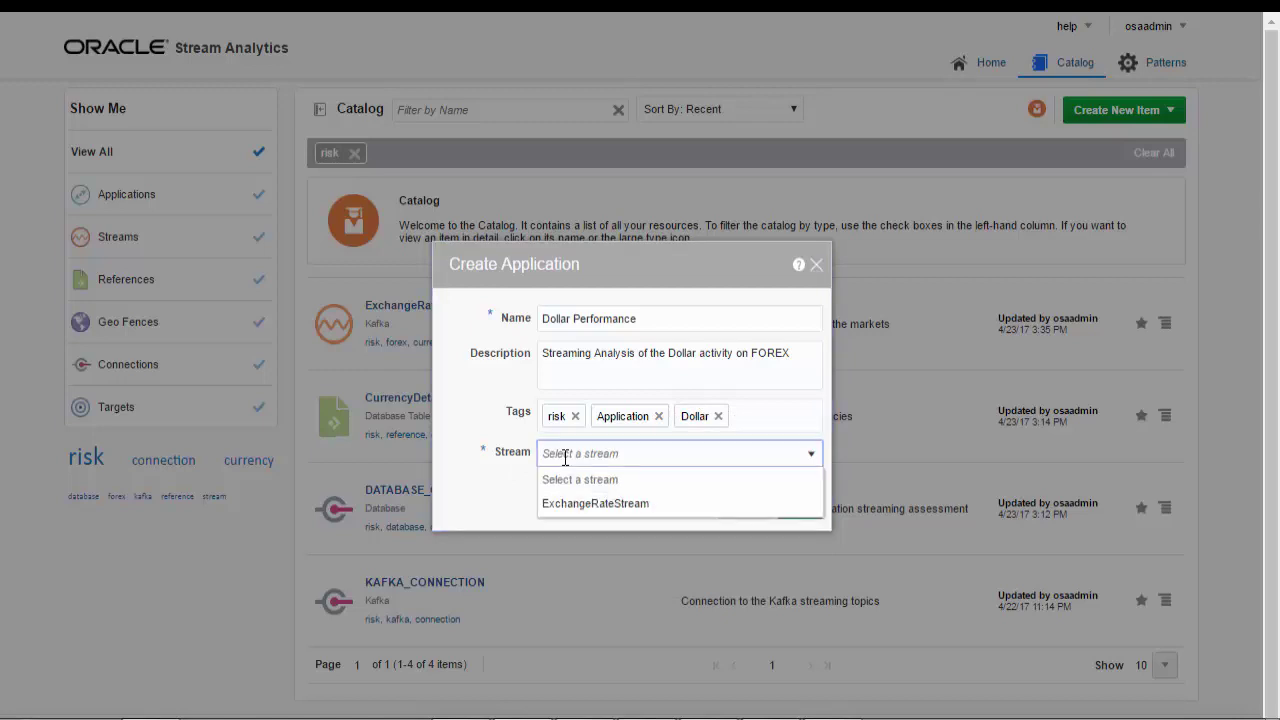
click(595, 504)
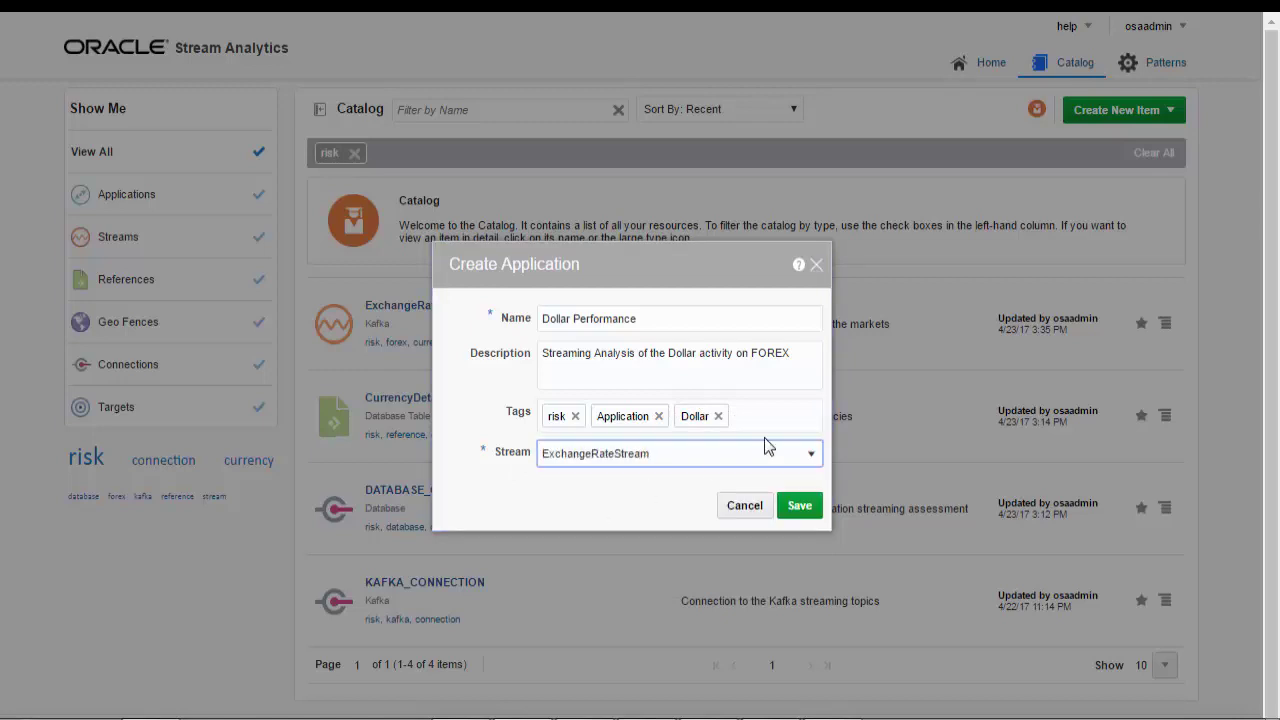
click(799, 506)
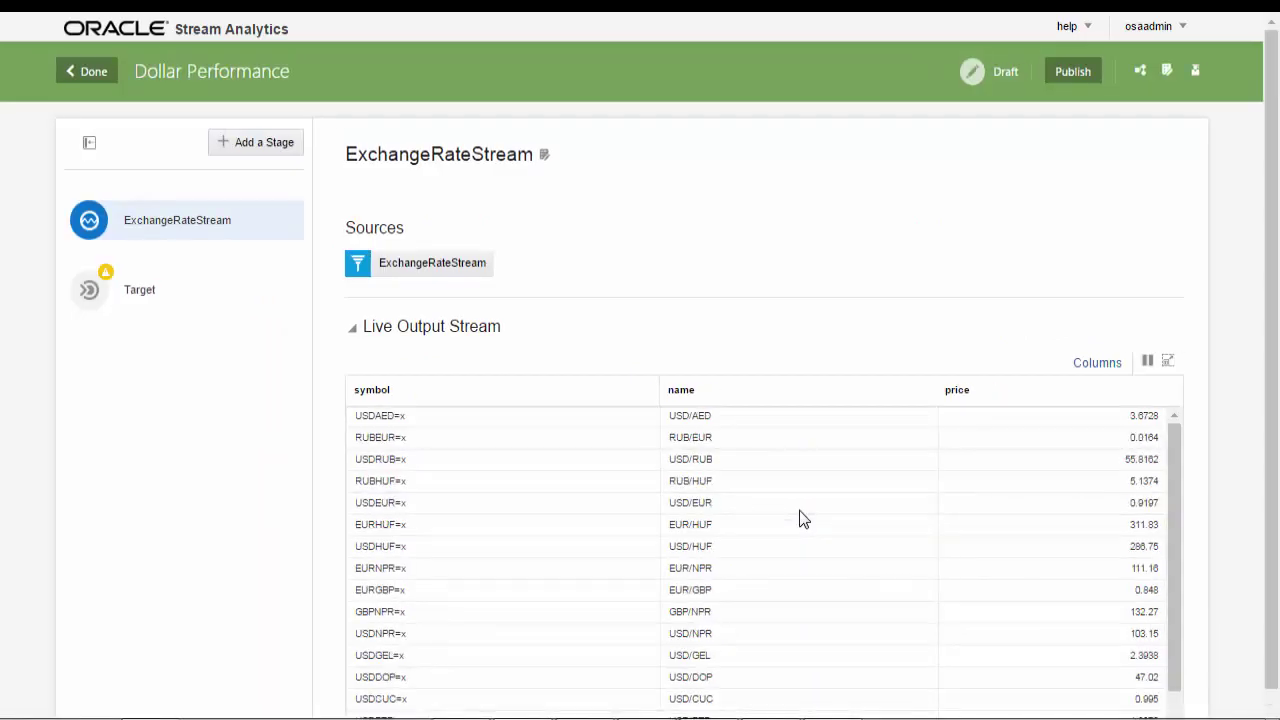
- Add a query stage named Dollar Only, described as "Cleanse the streaming data with interest only in the Dollar currency that has an associated value"
click(240, 143)
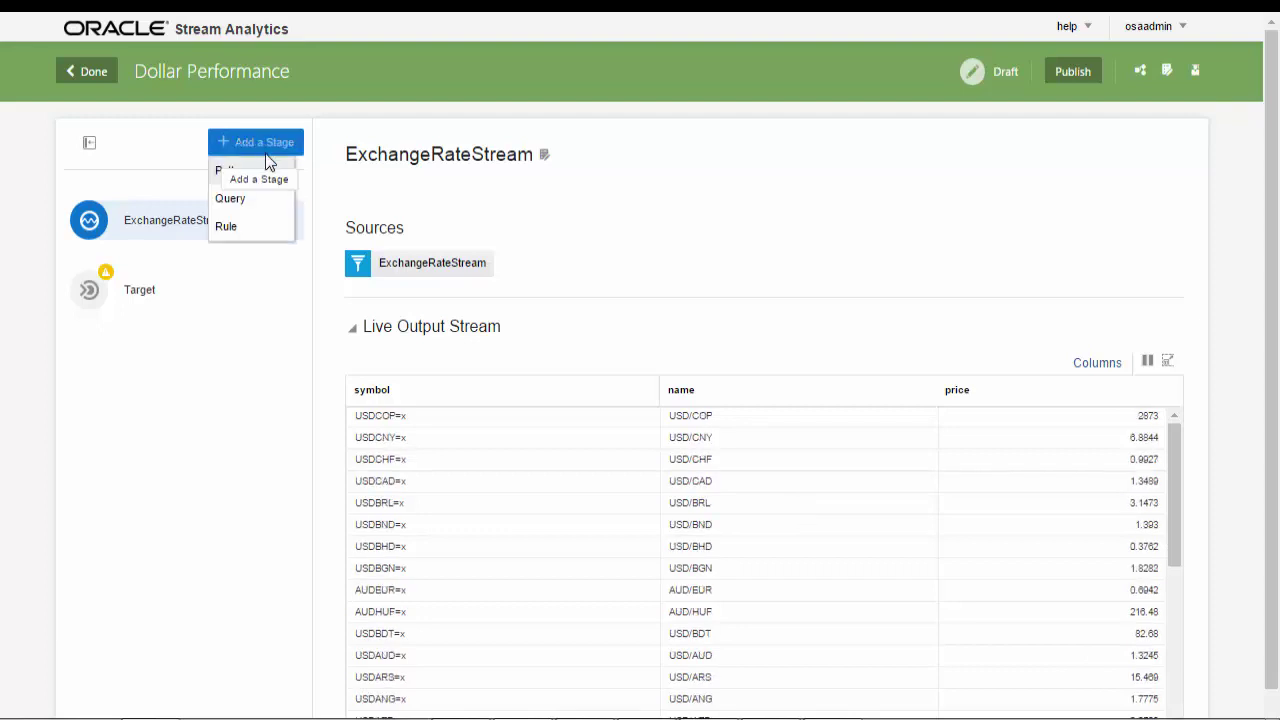
click(232, 199)
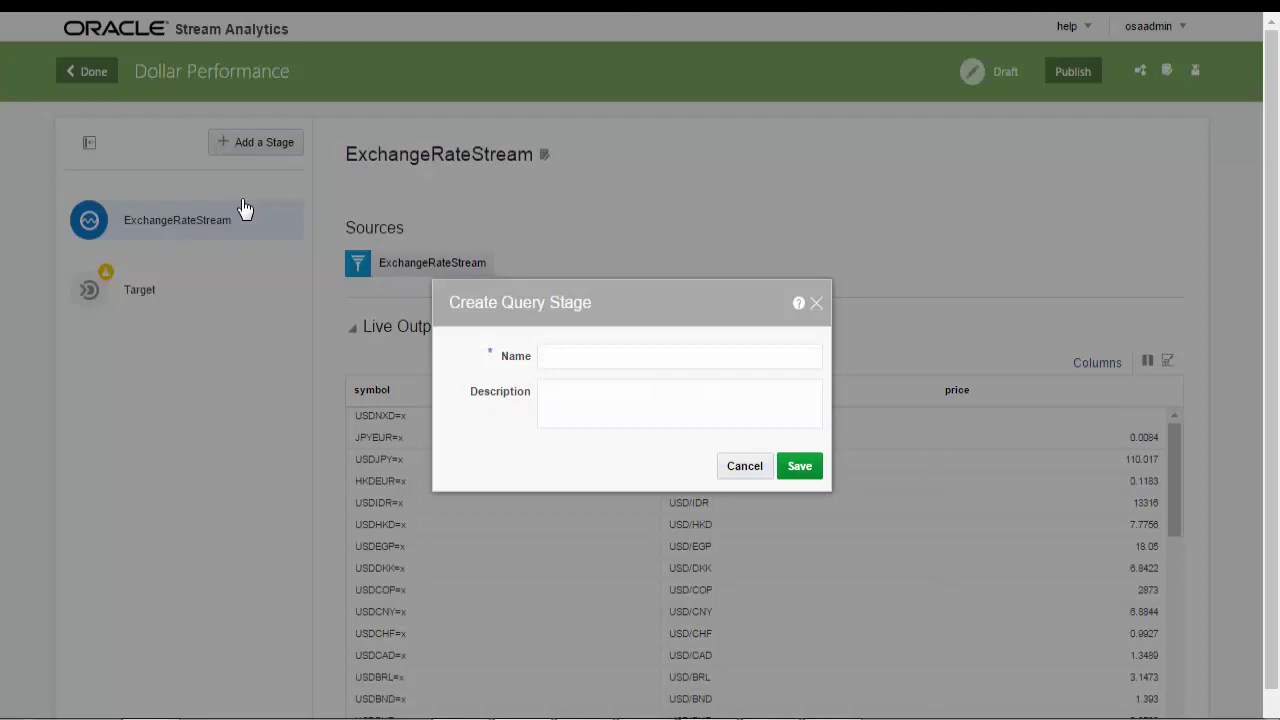
text(D)
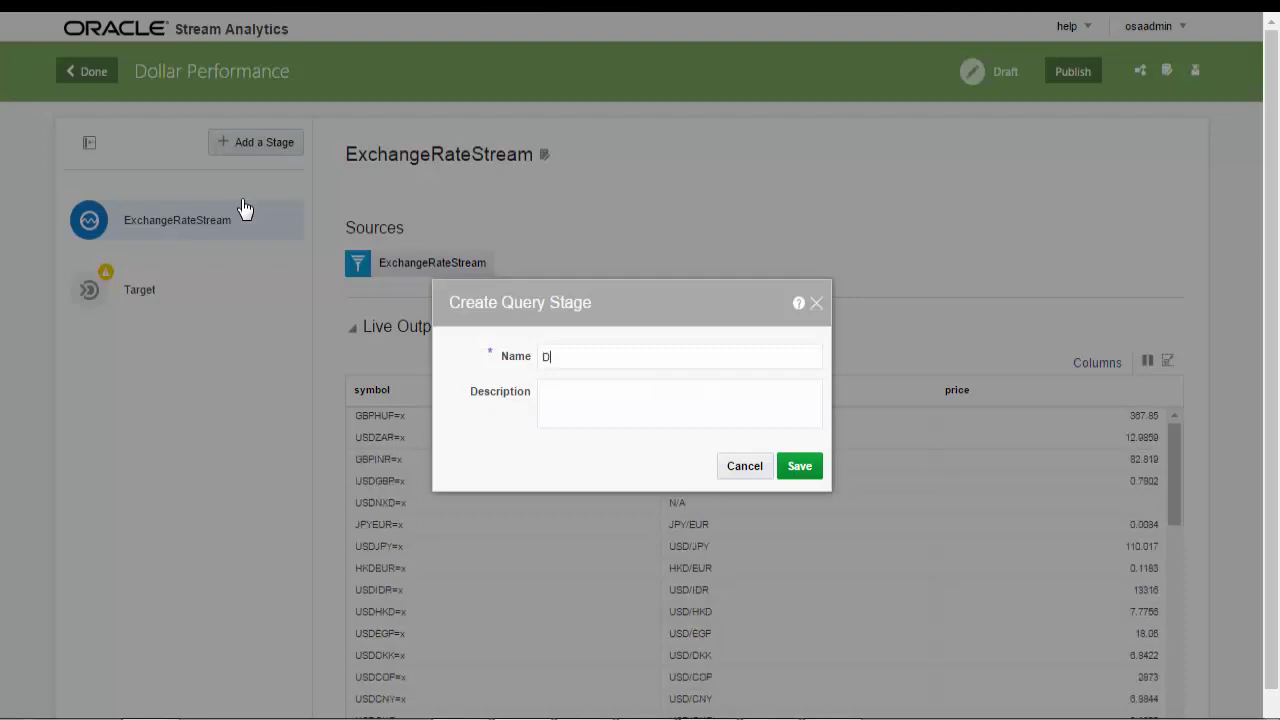
text(ollar)
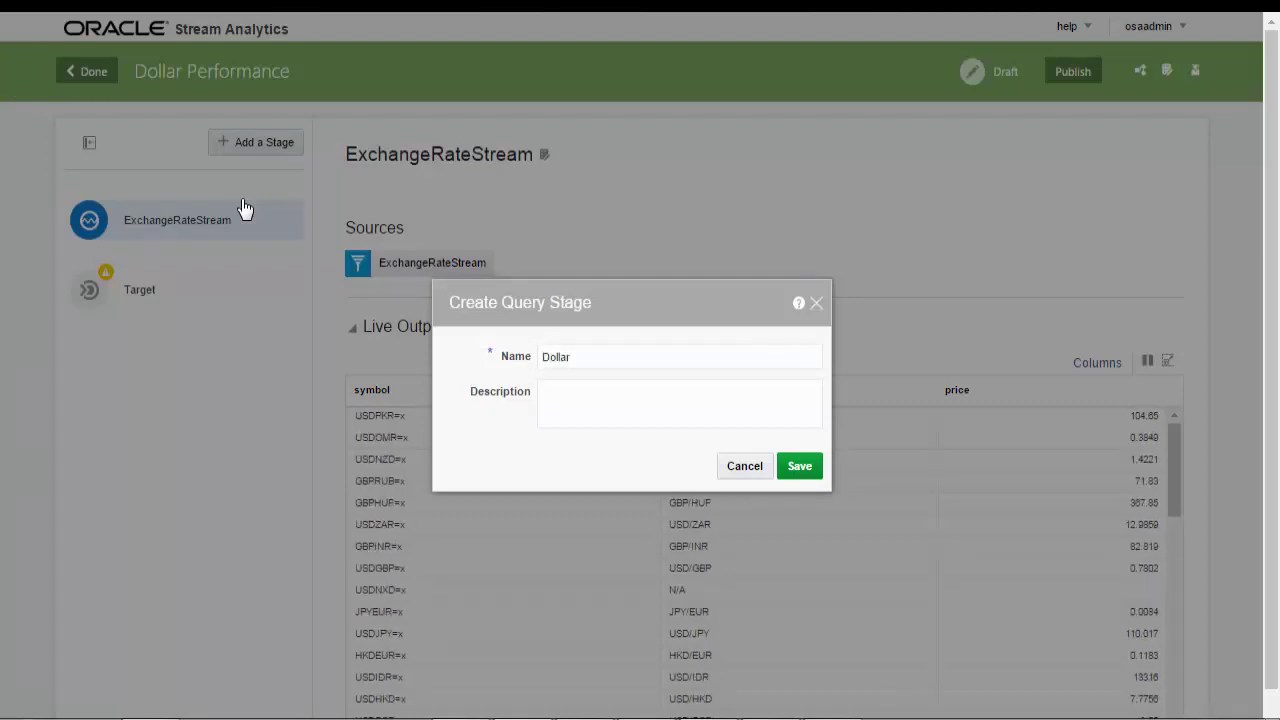
text( Only)
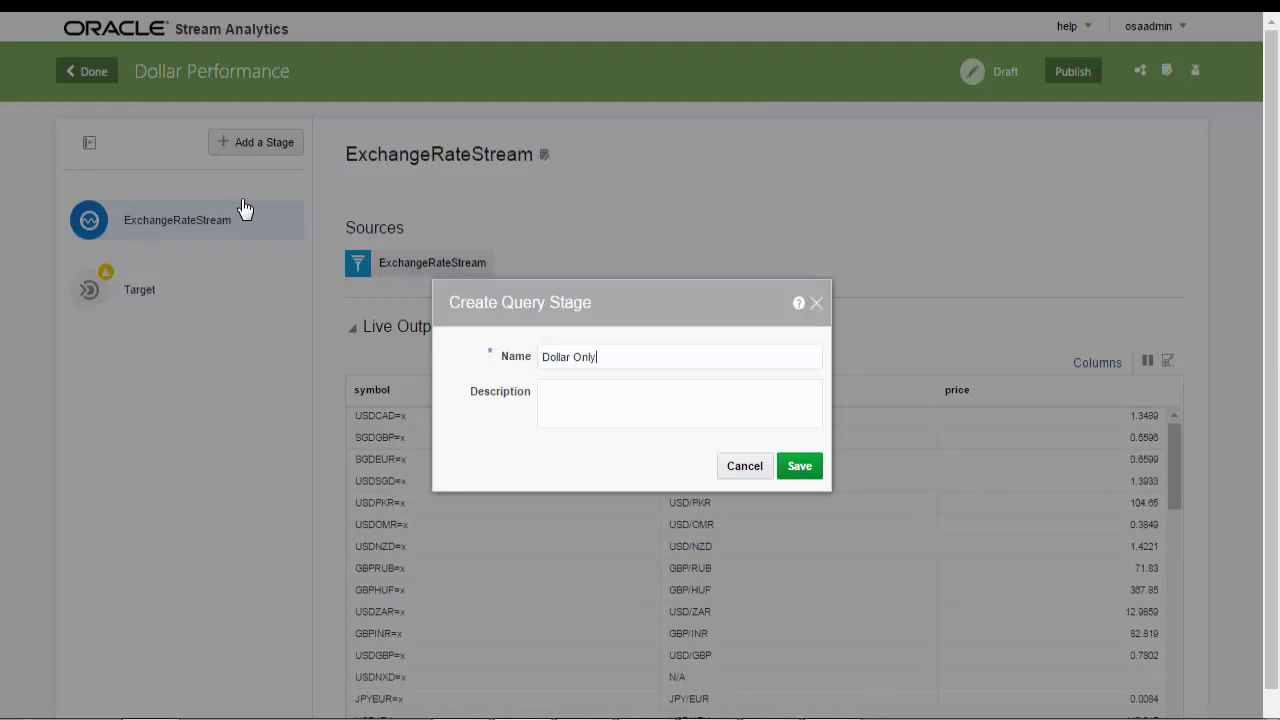
key(Tab)
text(Cleanse the streaming data with interest only in the Dollar currency that has an associated value)
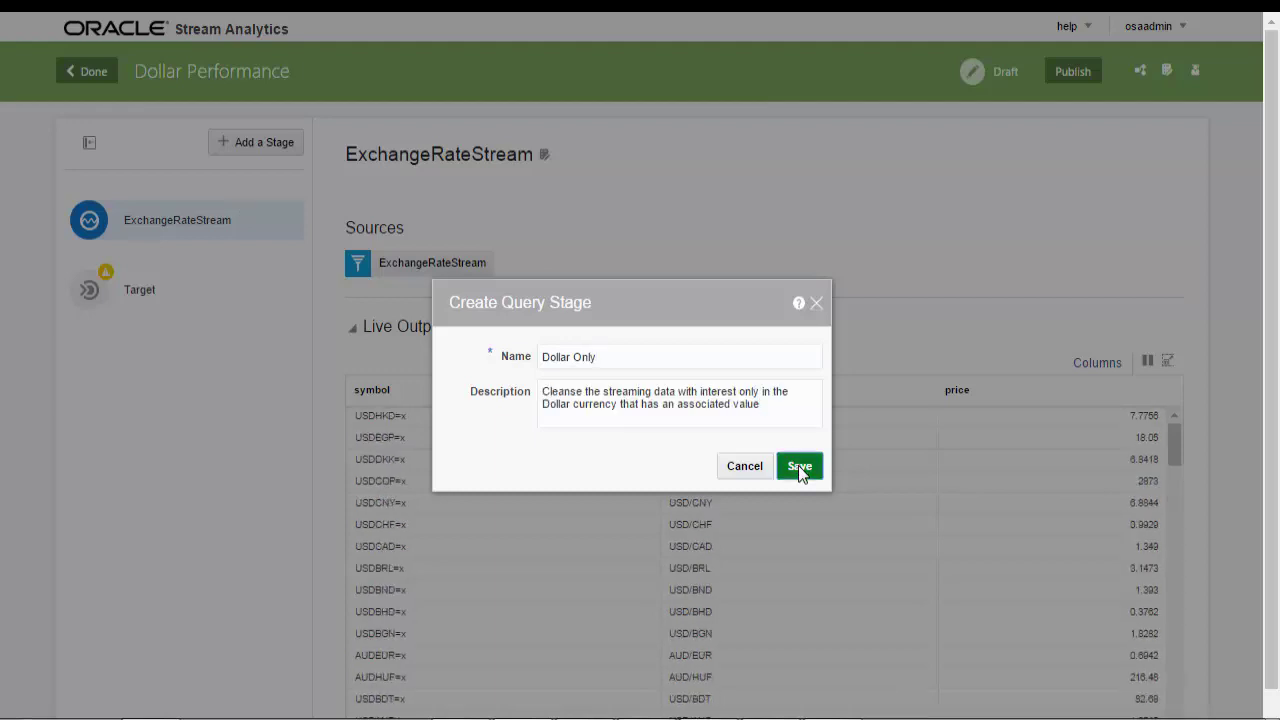
click(798, 466)
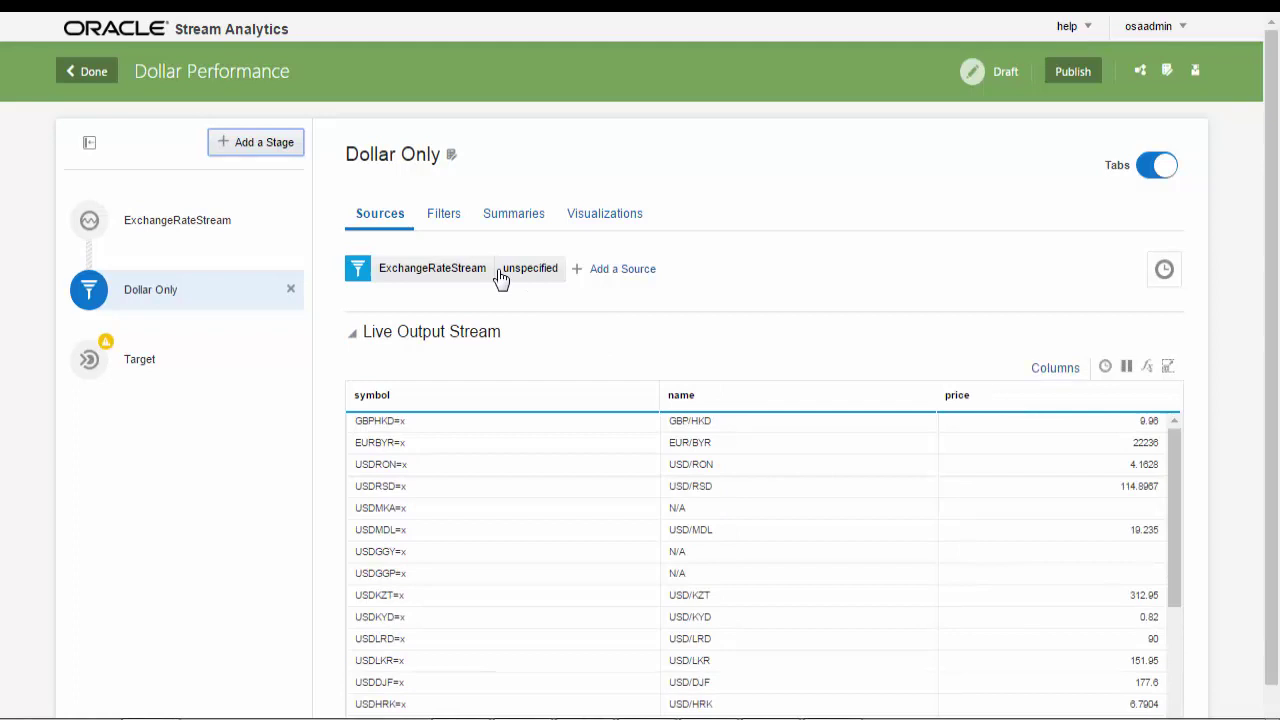
- Filter Dollar Only to match all: symbol contains USD, name not contains N/A, price is not null; collapse the pipeline
click(455, 222)
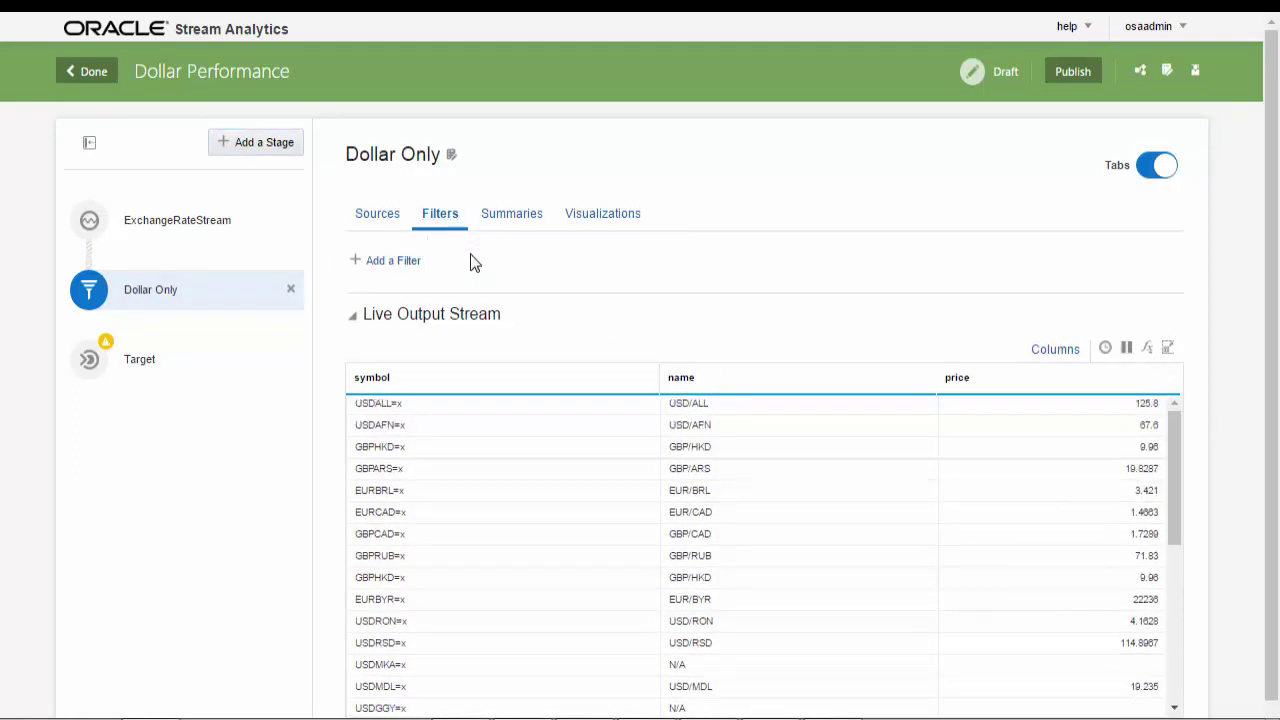
click(399, 262)
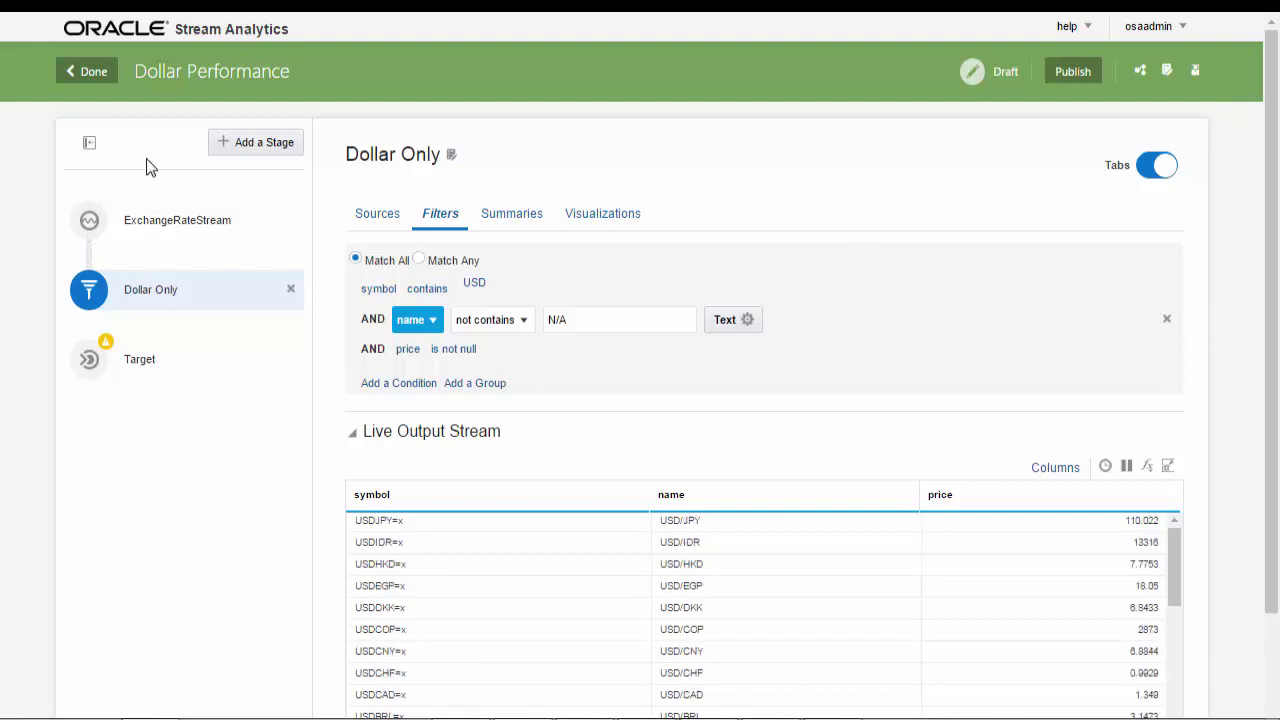
click(90, 149)
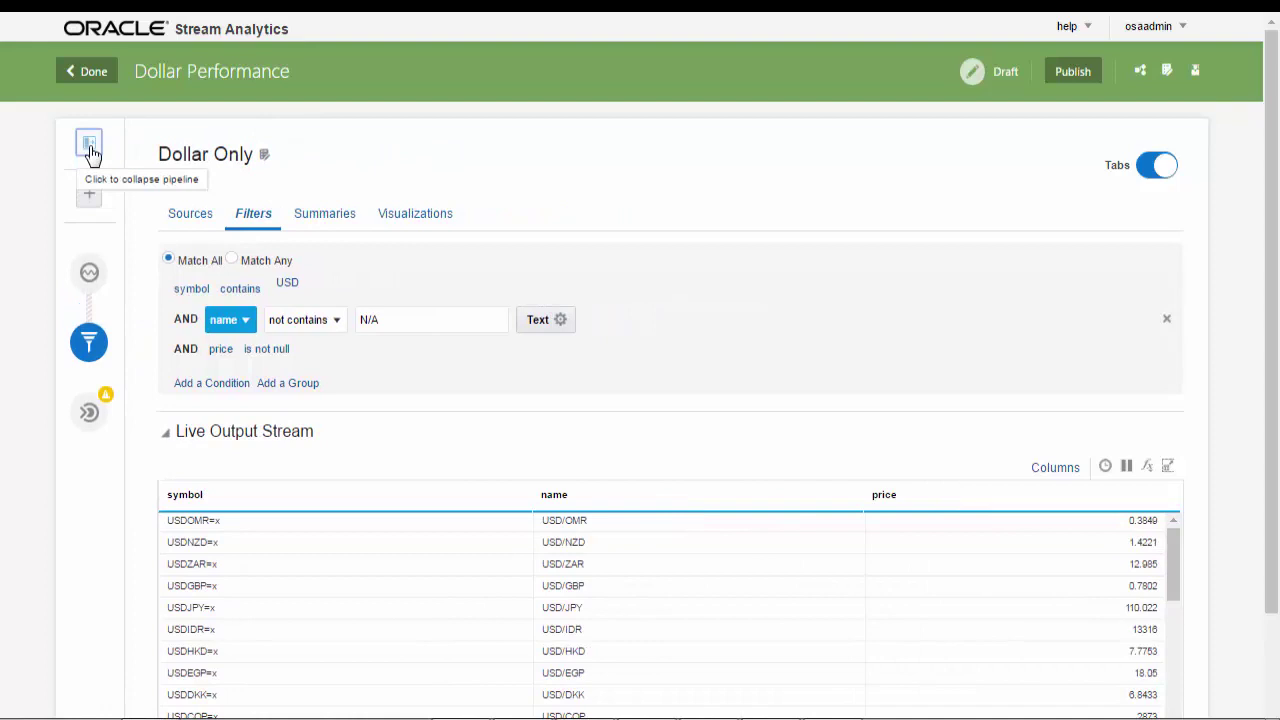
- Add a Fluctuation pattern stage named Volatility, described as "Identify the fluctuations within certain boundaries"
click(90, 196)
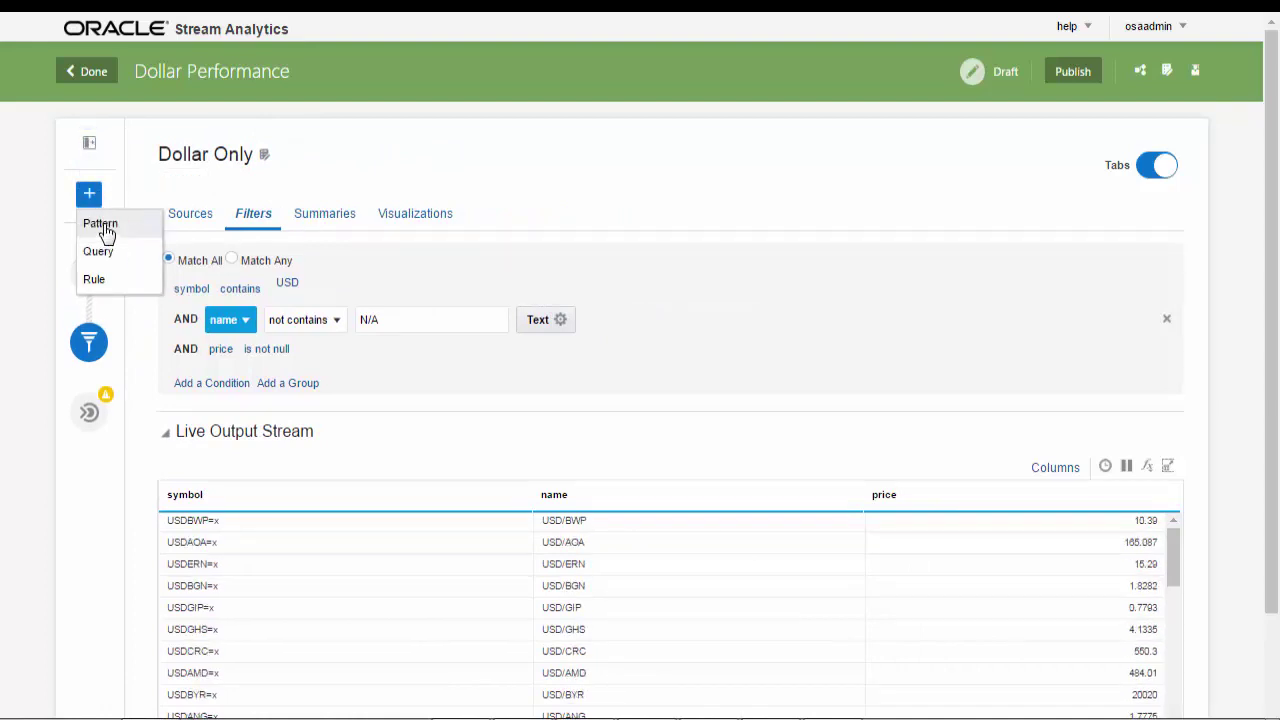
click(104, 226)
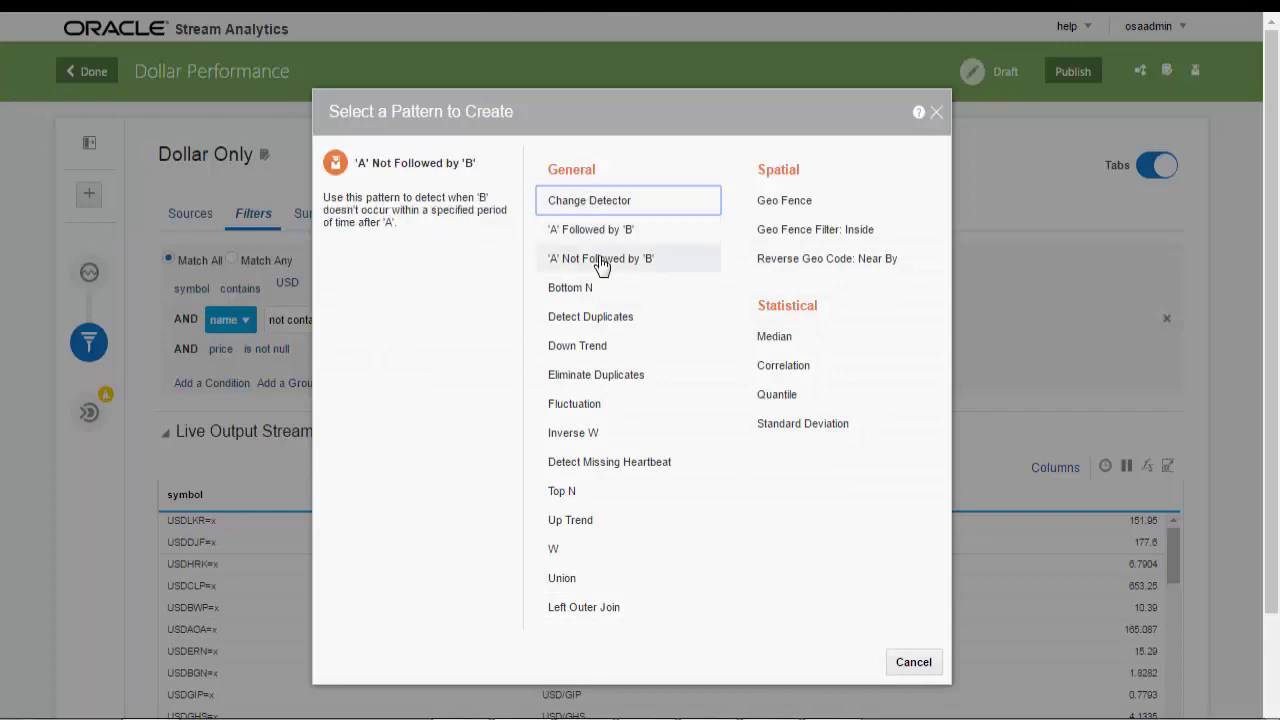
click(574, 405)
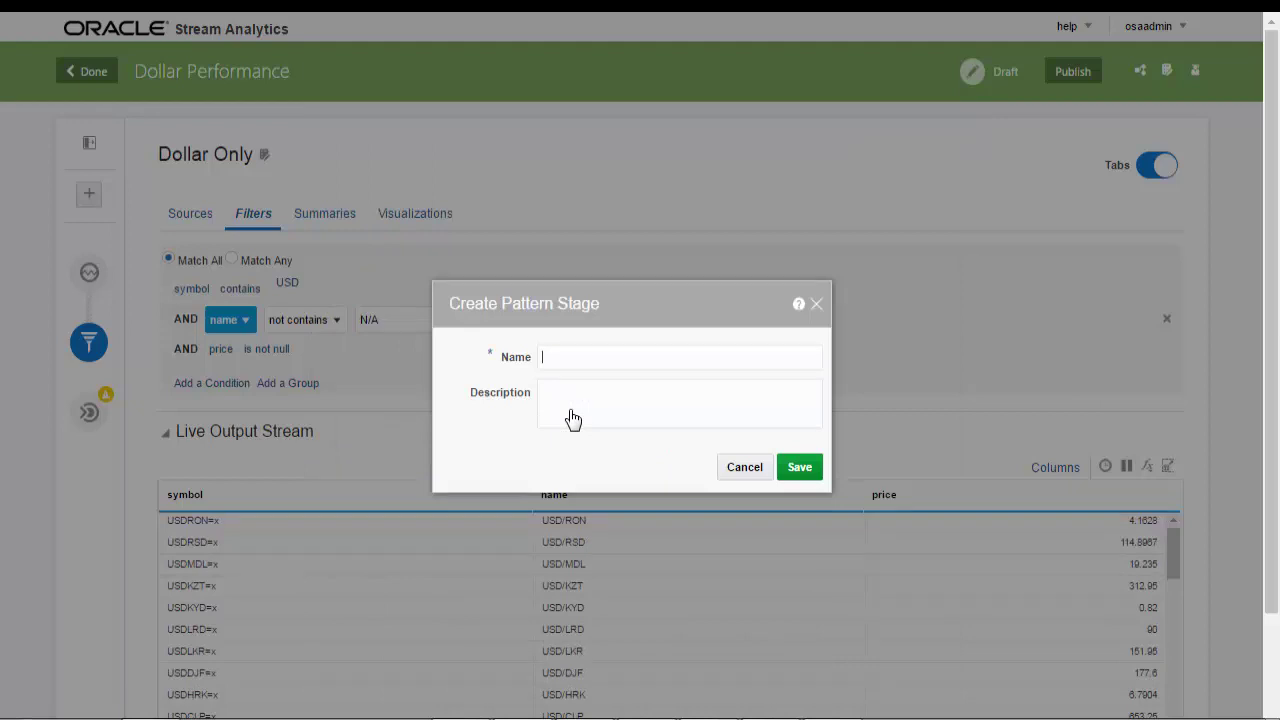
text(Volati)
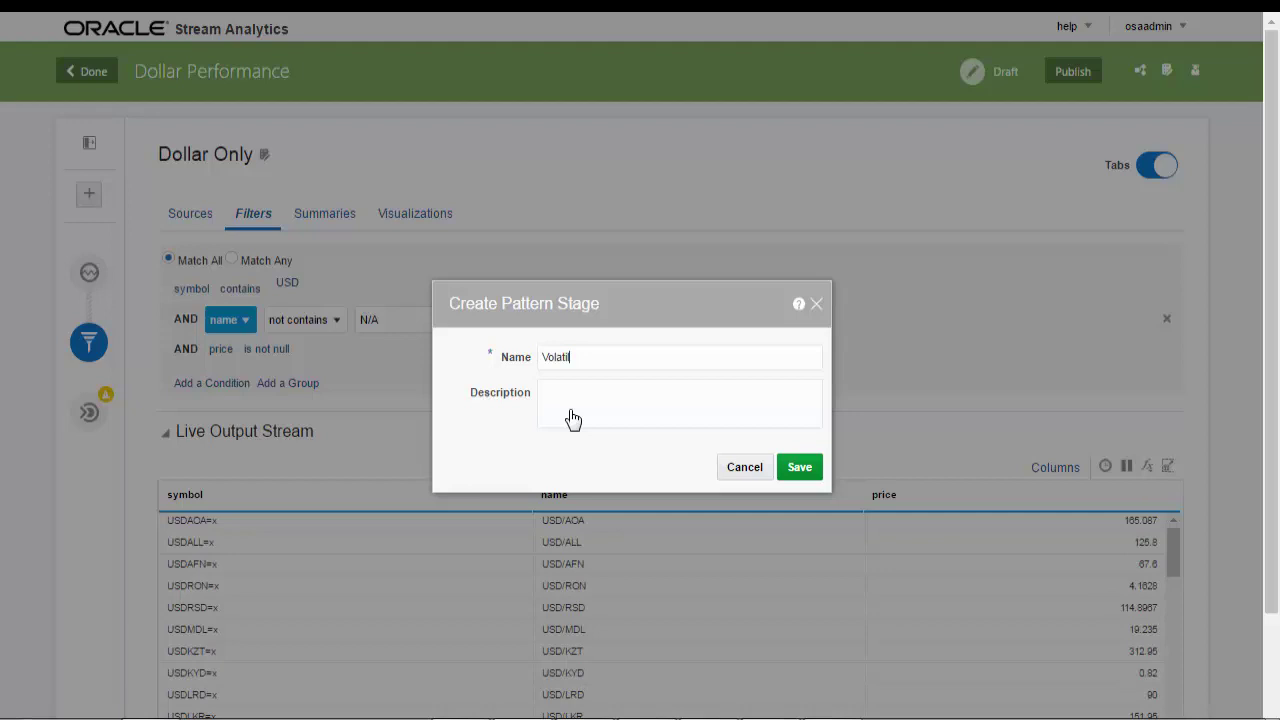
text(lity)
key(Tab)
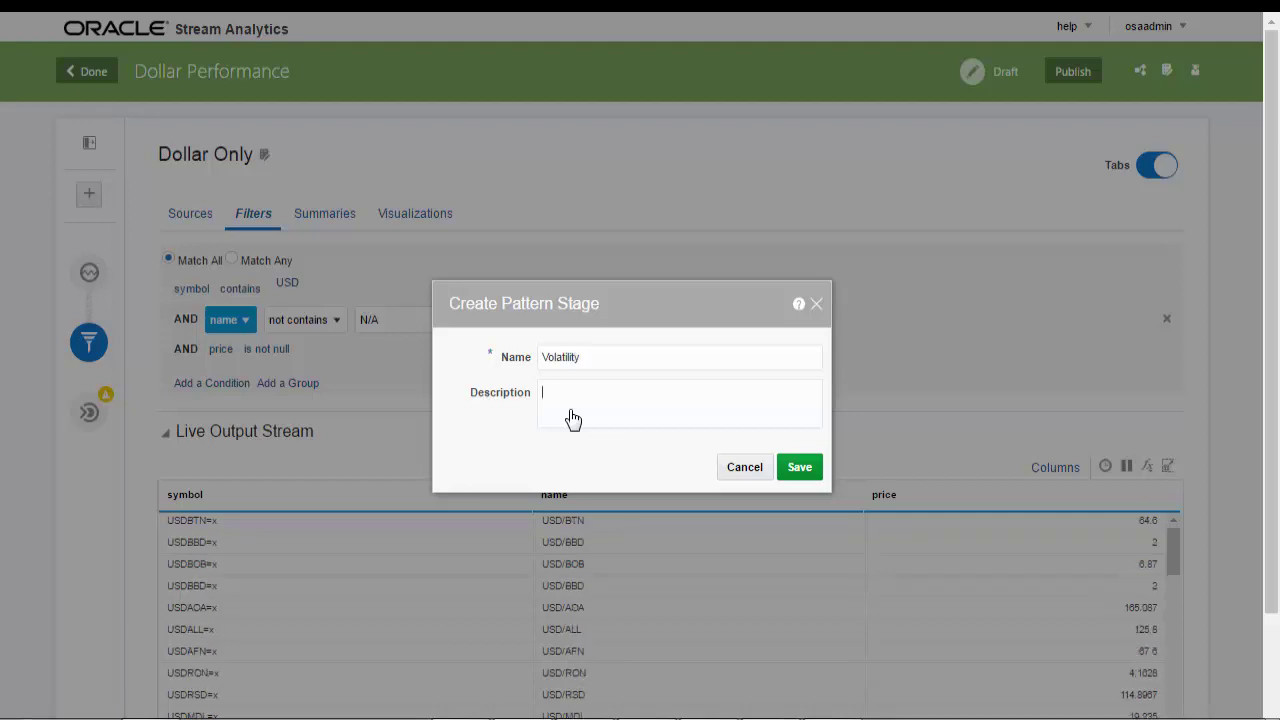
text(Identify the fluctuations within certain bou)
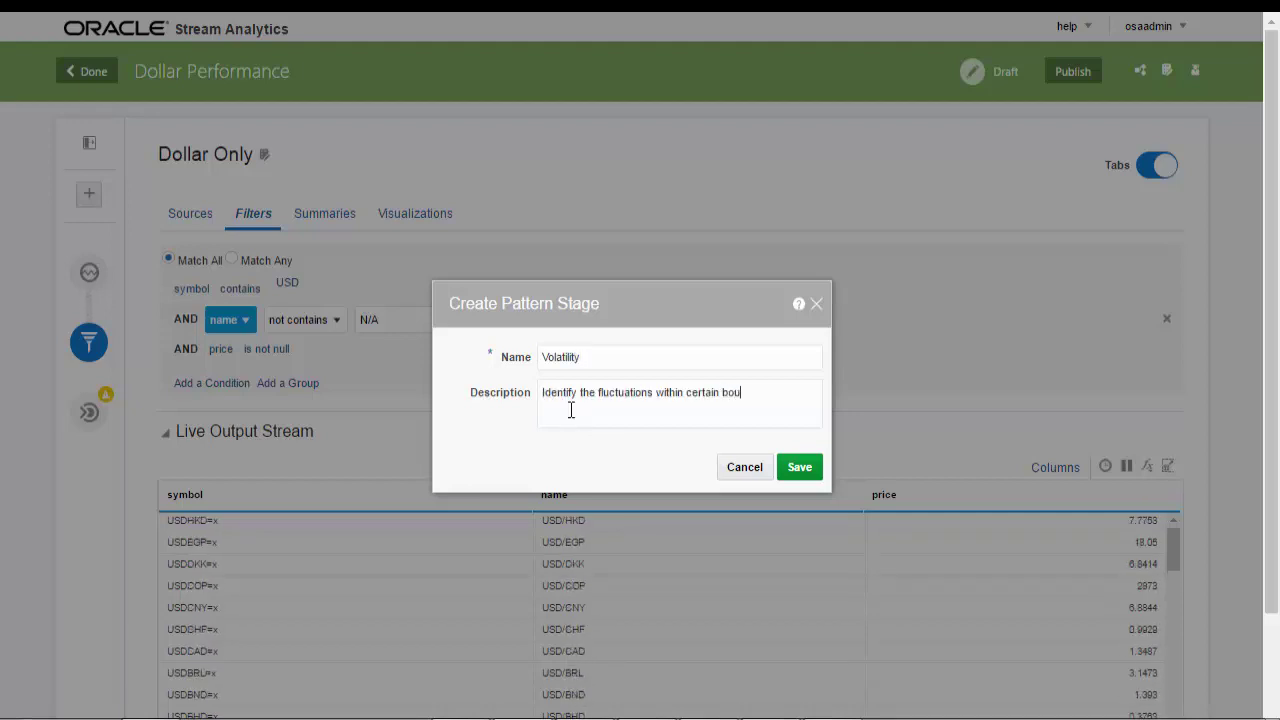
text(ndaries)
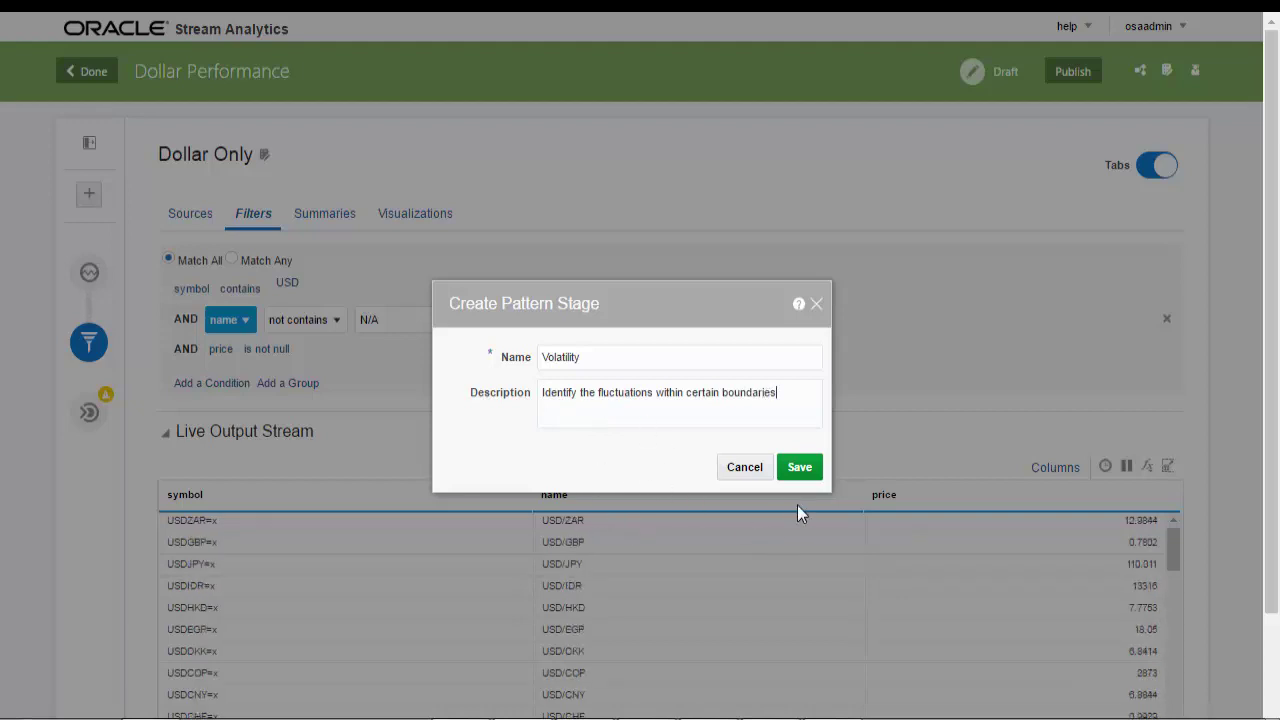
click(798, 474)
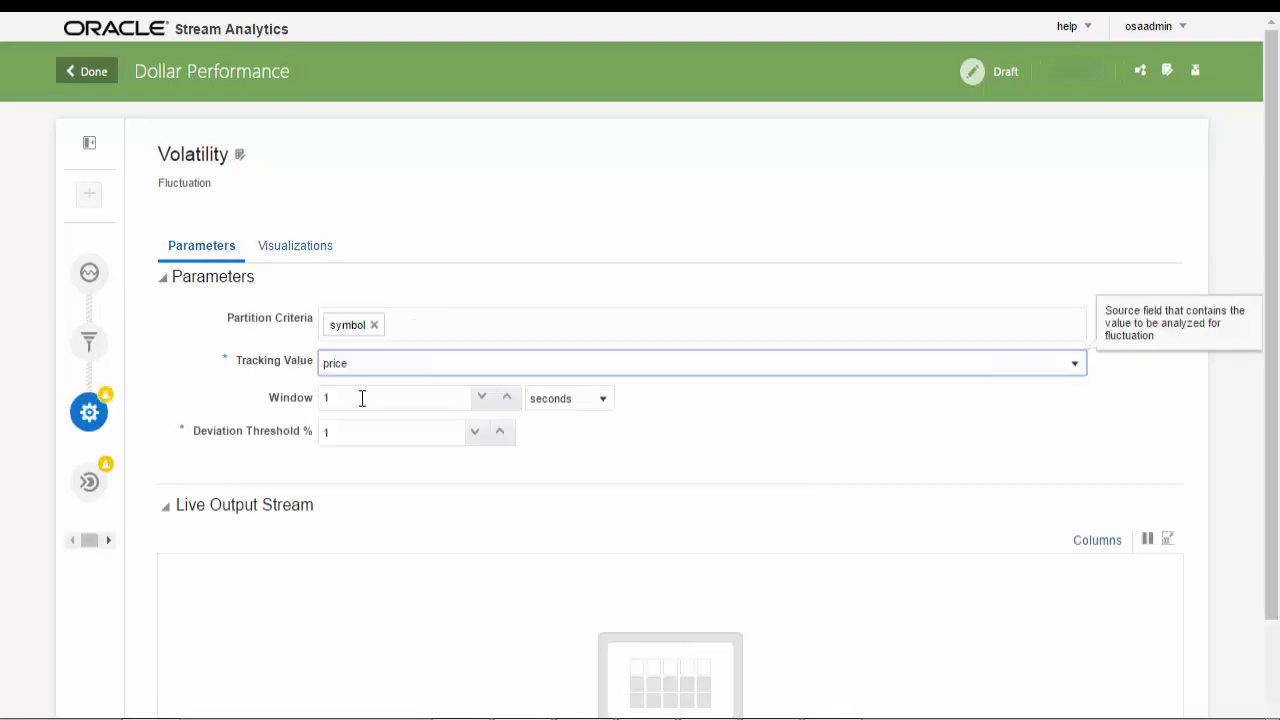
- Set the Volatility stage's window to 10 seconds and its deviation threshold to 0.01%
click(362, 397)
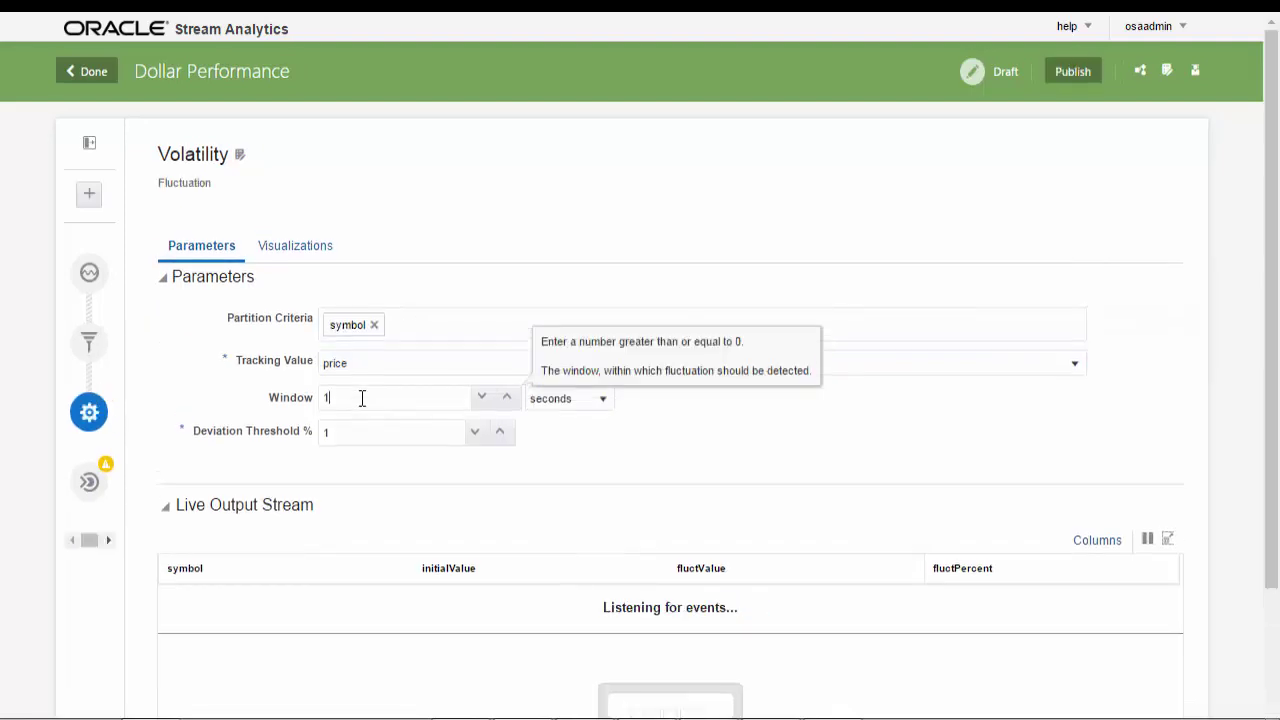
text(10)
click(419, 434)
key(BackSpace)
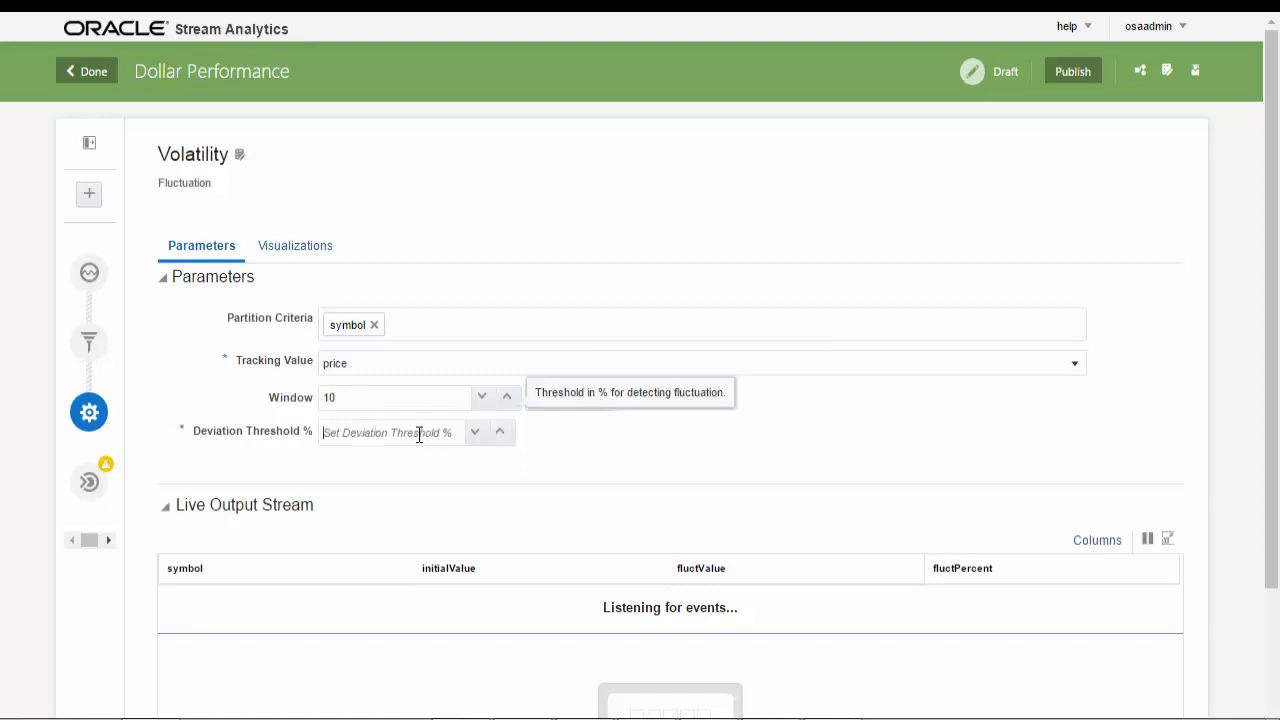
text(0.01)
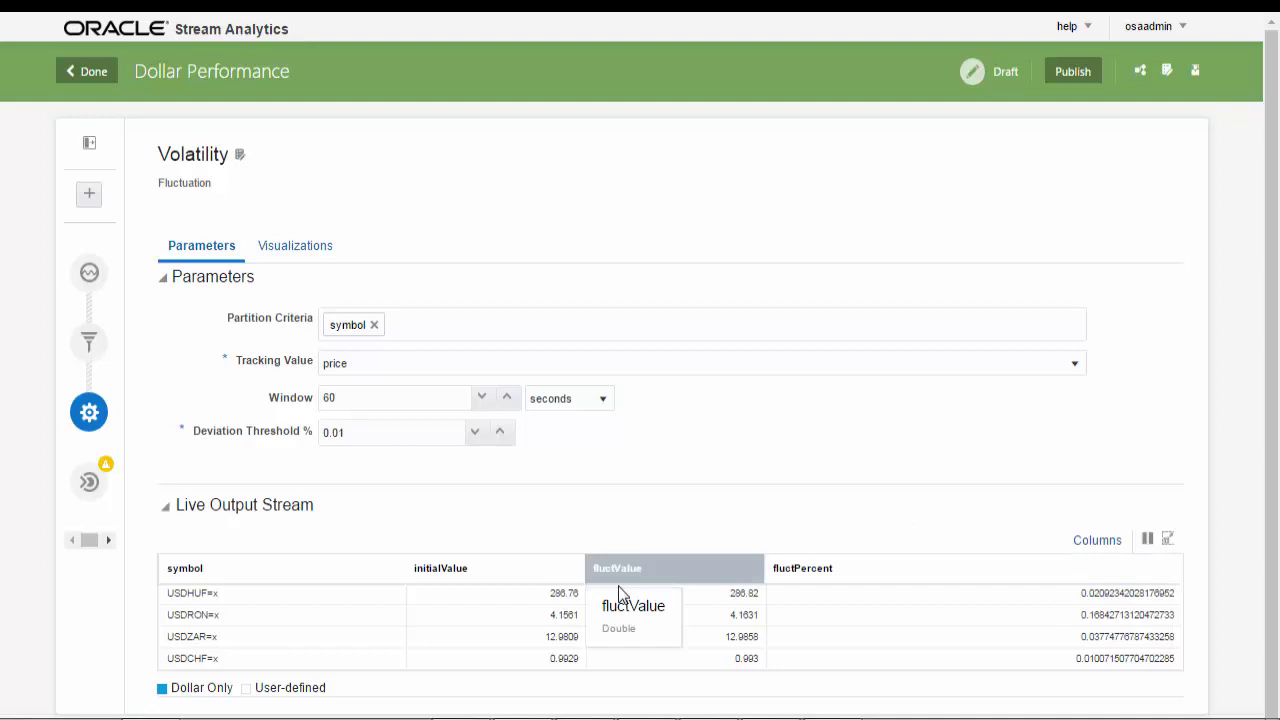
- Add a query stage named NetGainLoss, described as "Calculate the accumulated net gain or loss over a time period"
click(91, 197)
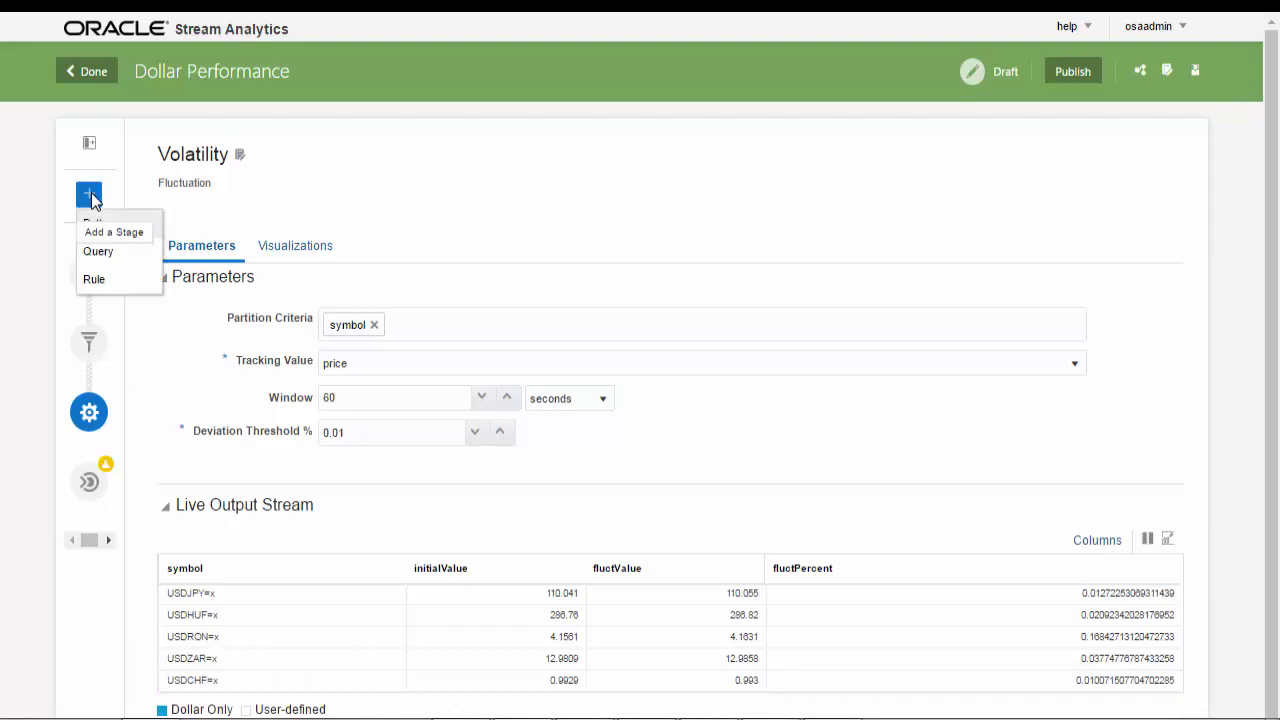
click(105, 253)
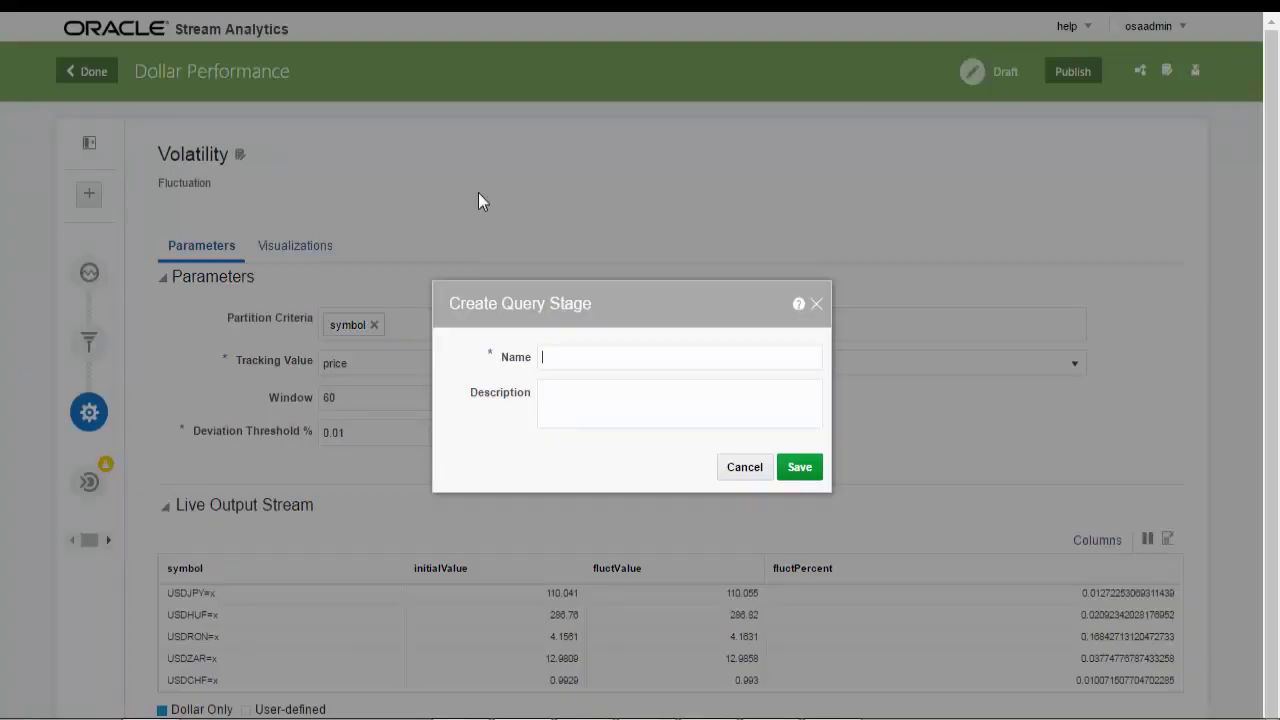
text(NetGainLoss)
key(Tab)
text(Calculate the accumulated net gain or loss over a time period)
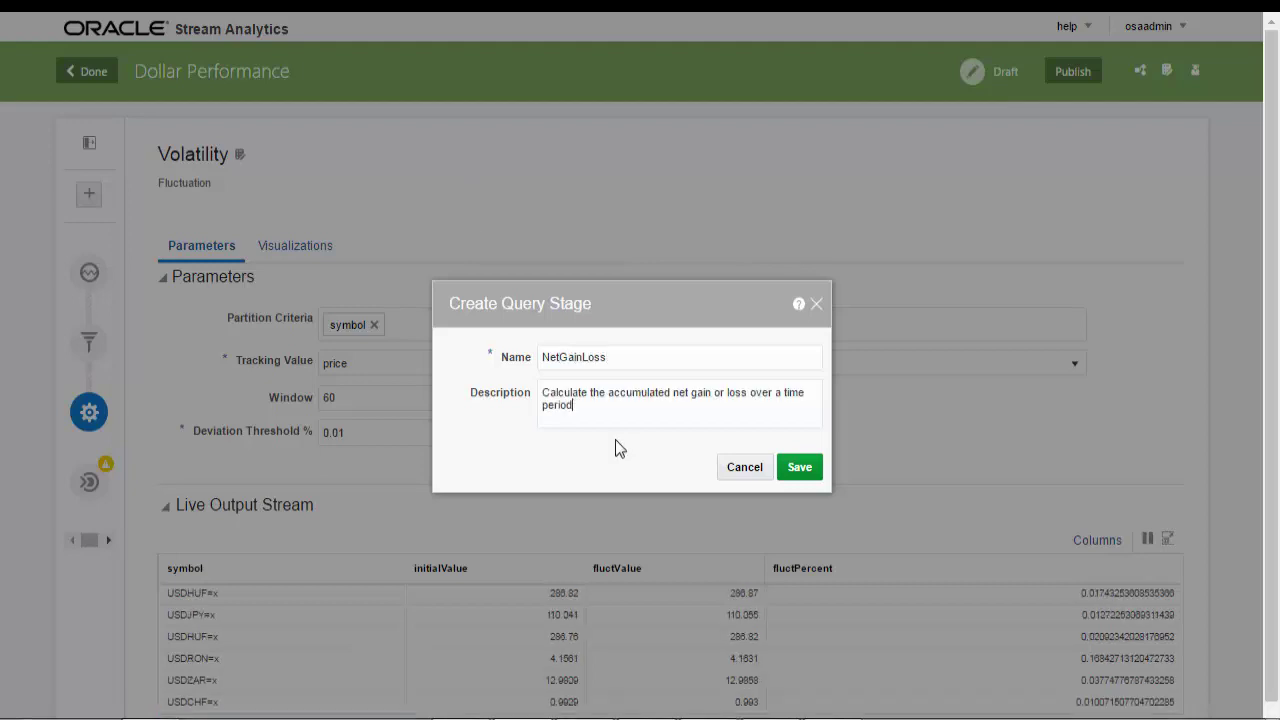
click(800, 466)
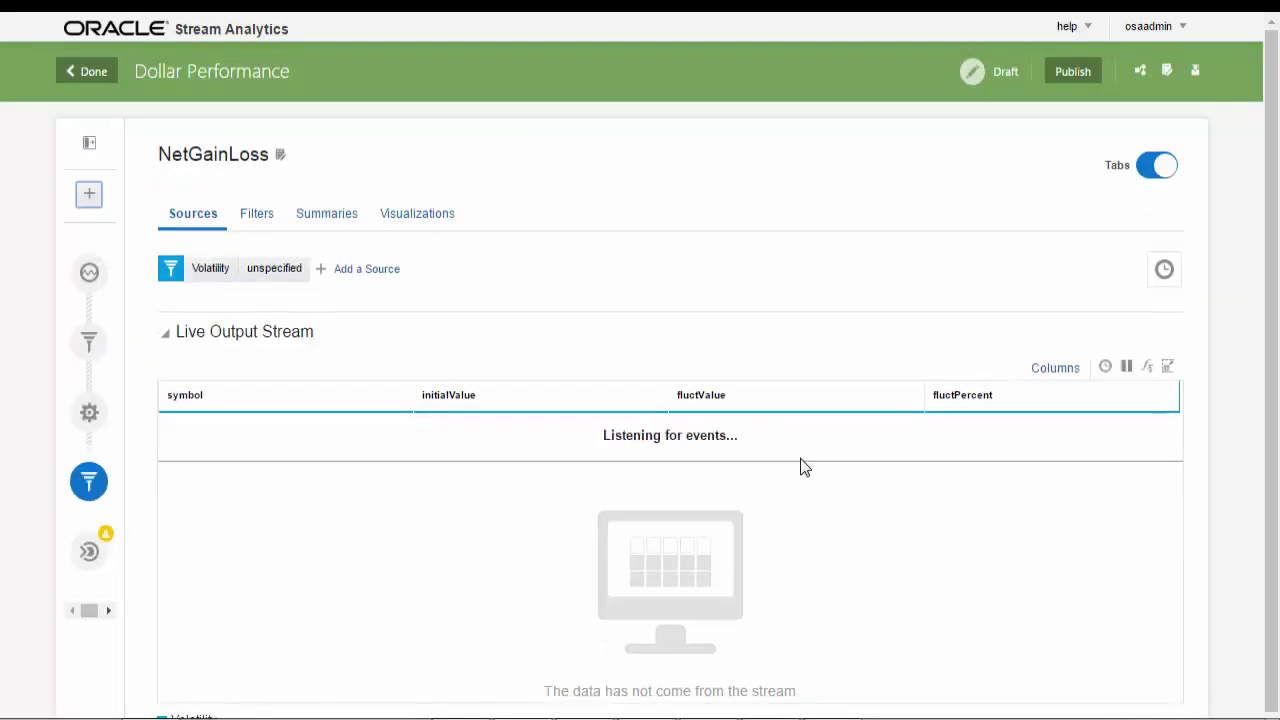
- Set the range of the Volatility source in NetGainLoss to 1 hour
click(1165, 271)
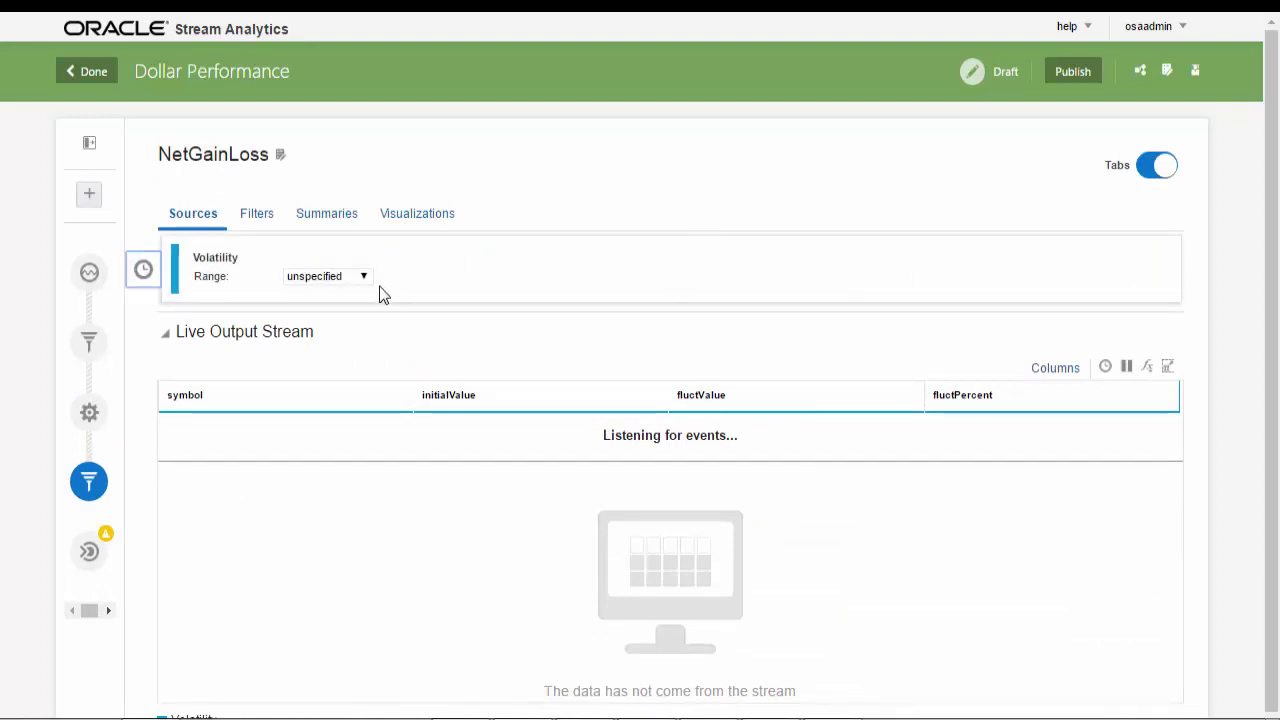
click(364, 280)
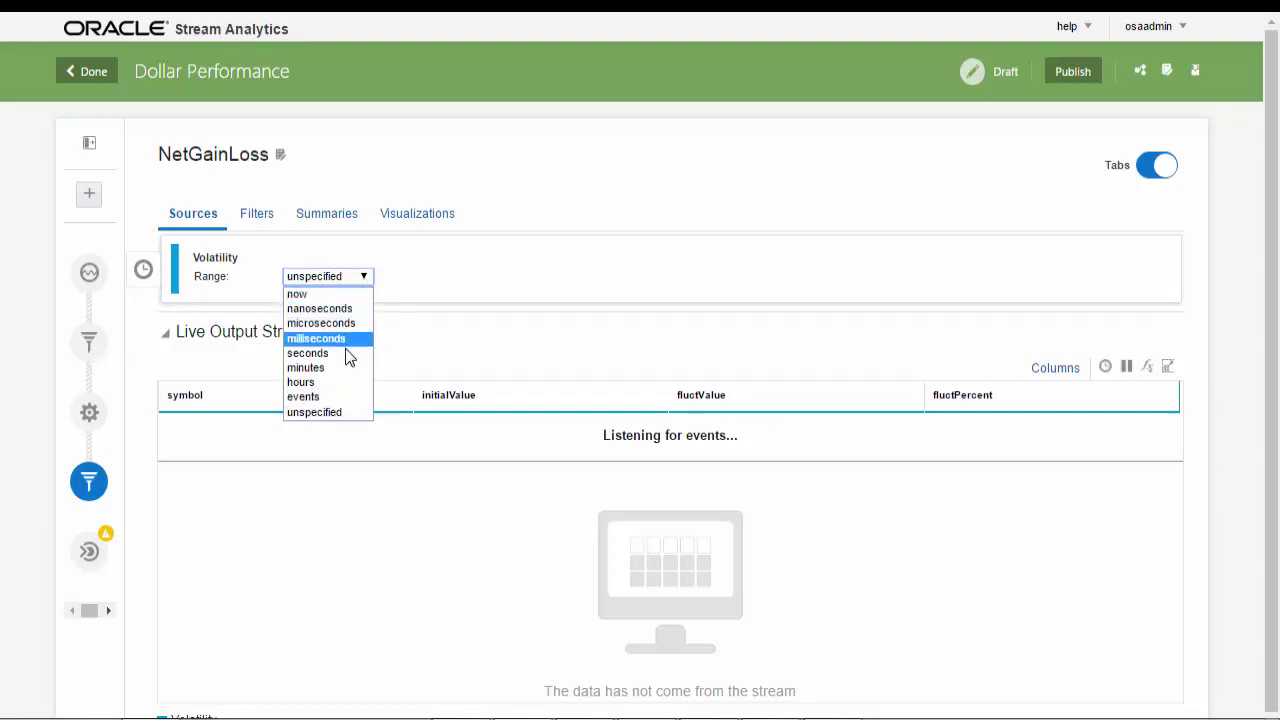
click(341, 382)
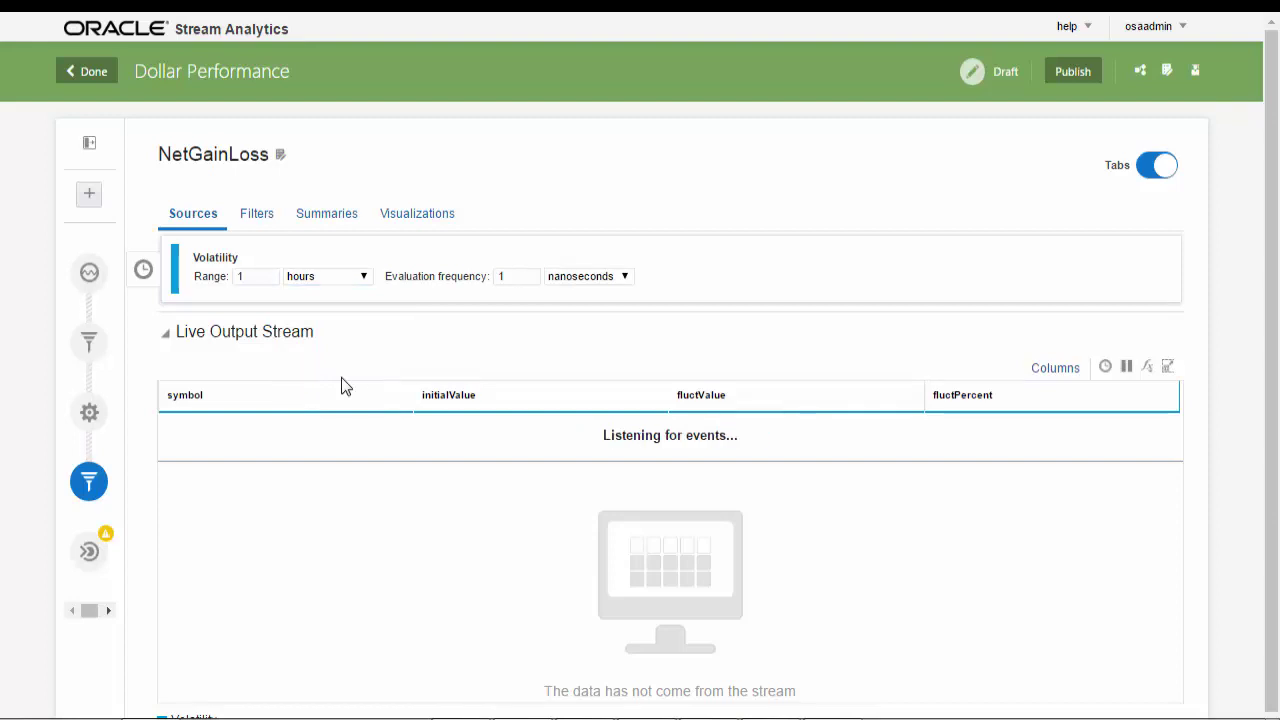
click(143, 275)
- Group the summaries of the NetGainLoss stage by symbol
click(308, 222)
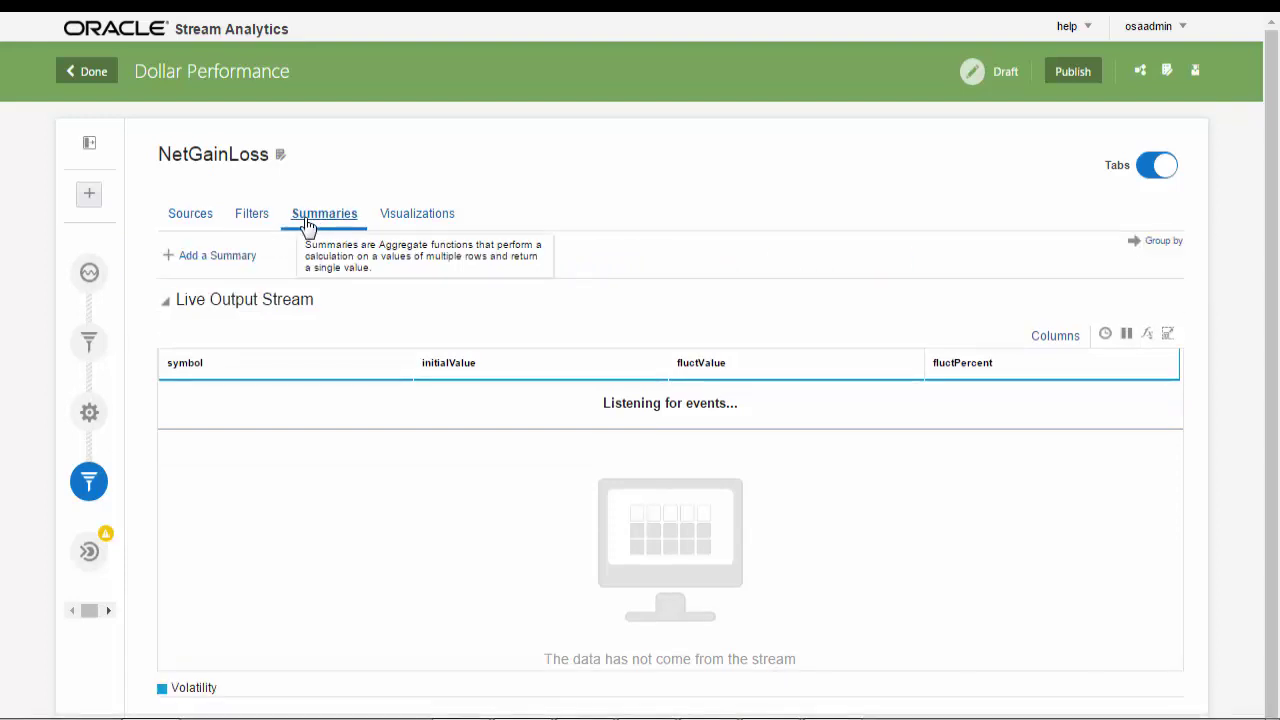
click(1163, 243)
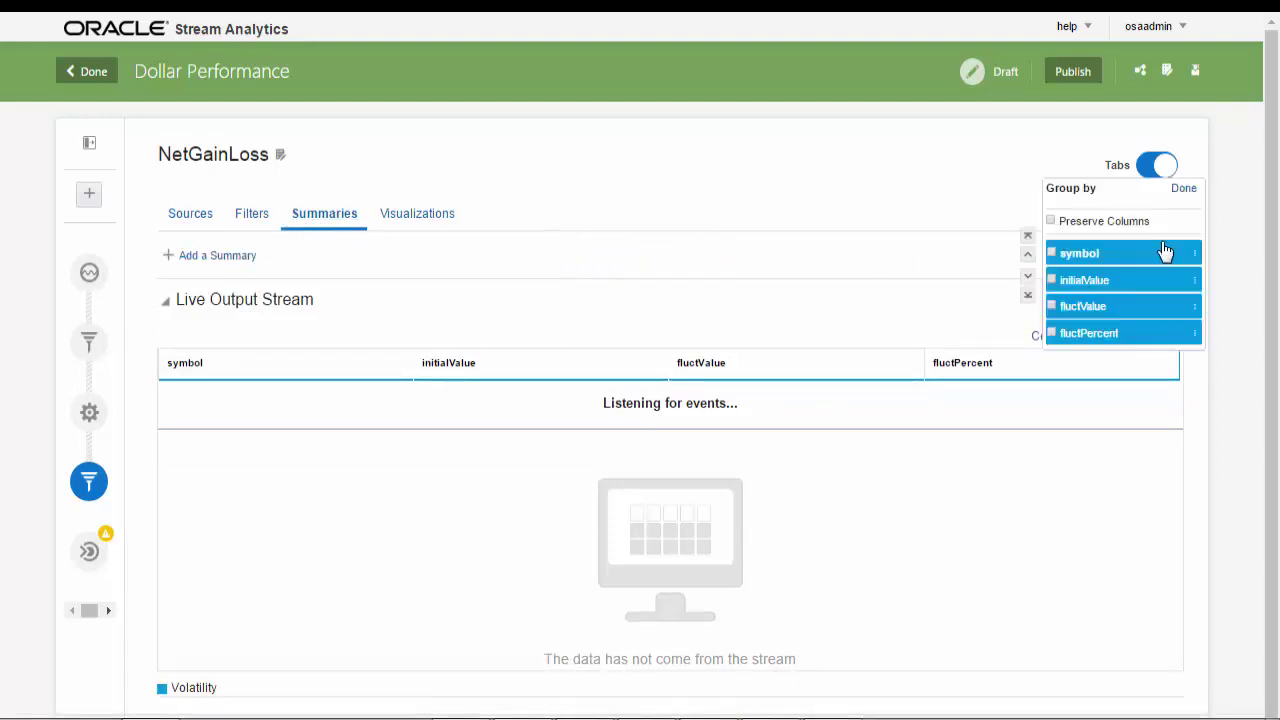
click(1052, 253)
click(1184, 189)
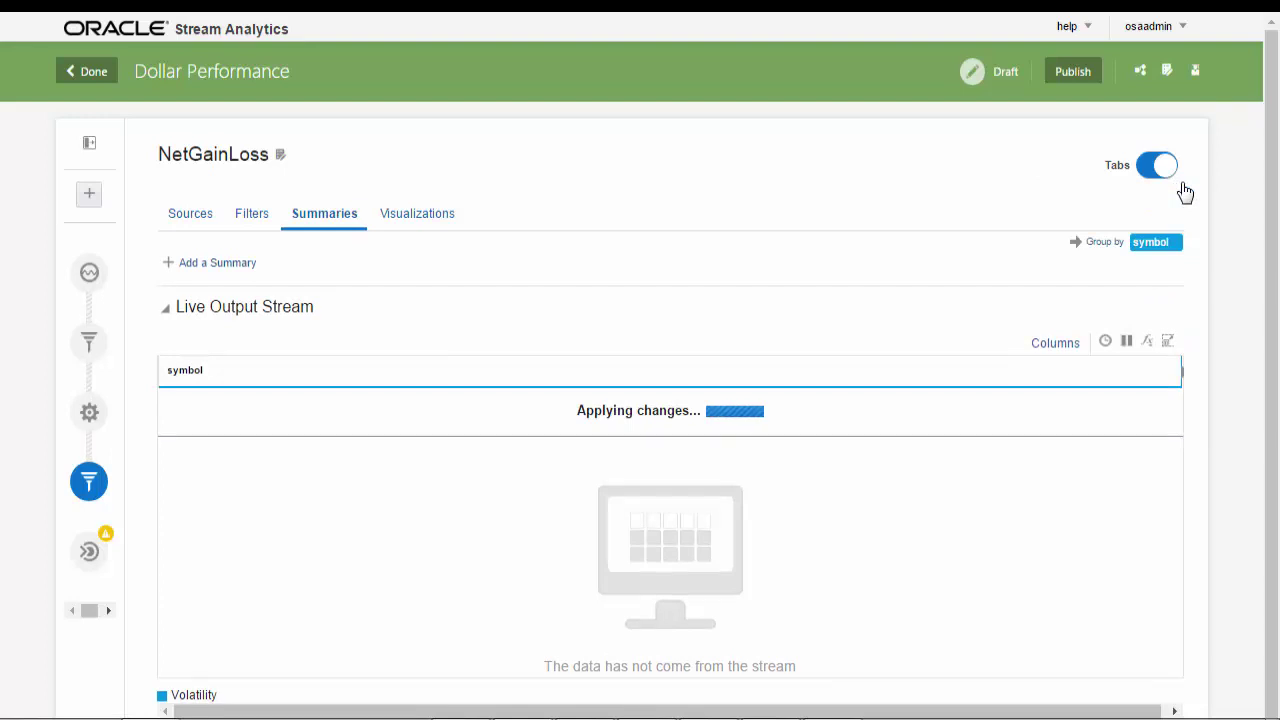
- Add a summary to NetGainLoss that calculates the SUM of fluctPercent
click(212, 265)
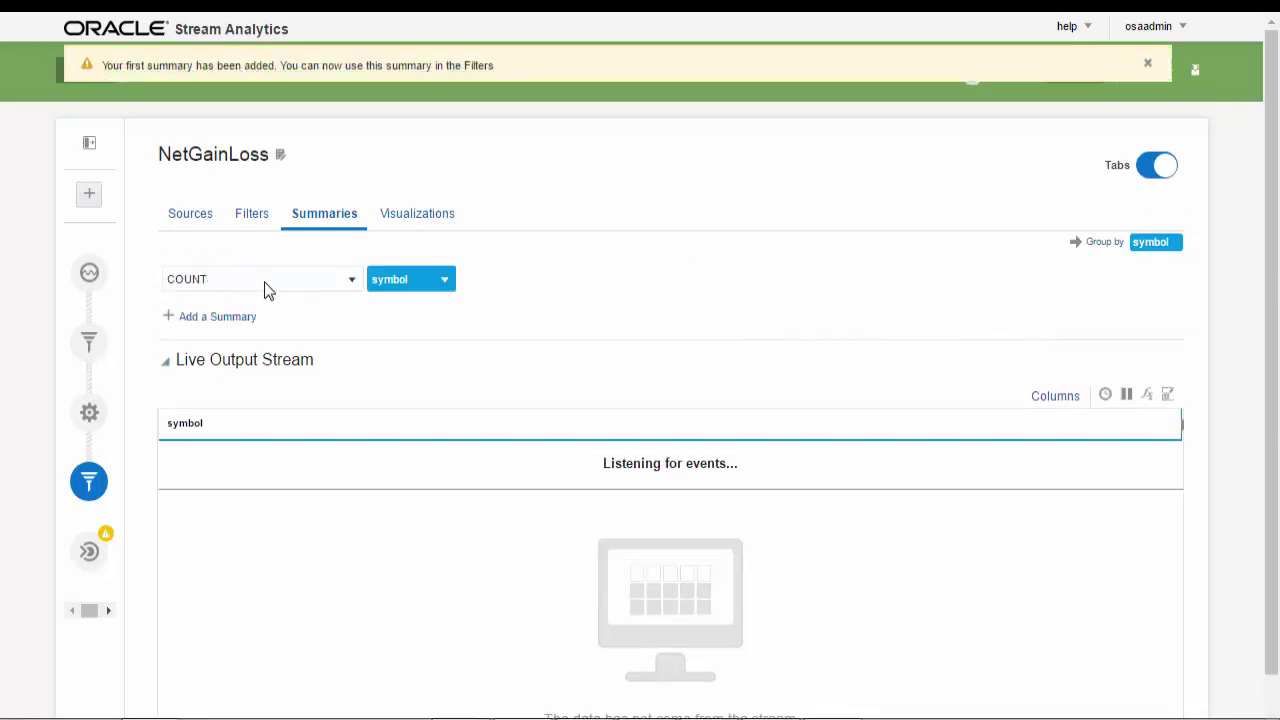
click(349, 283)
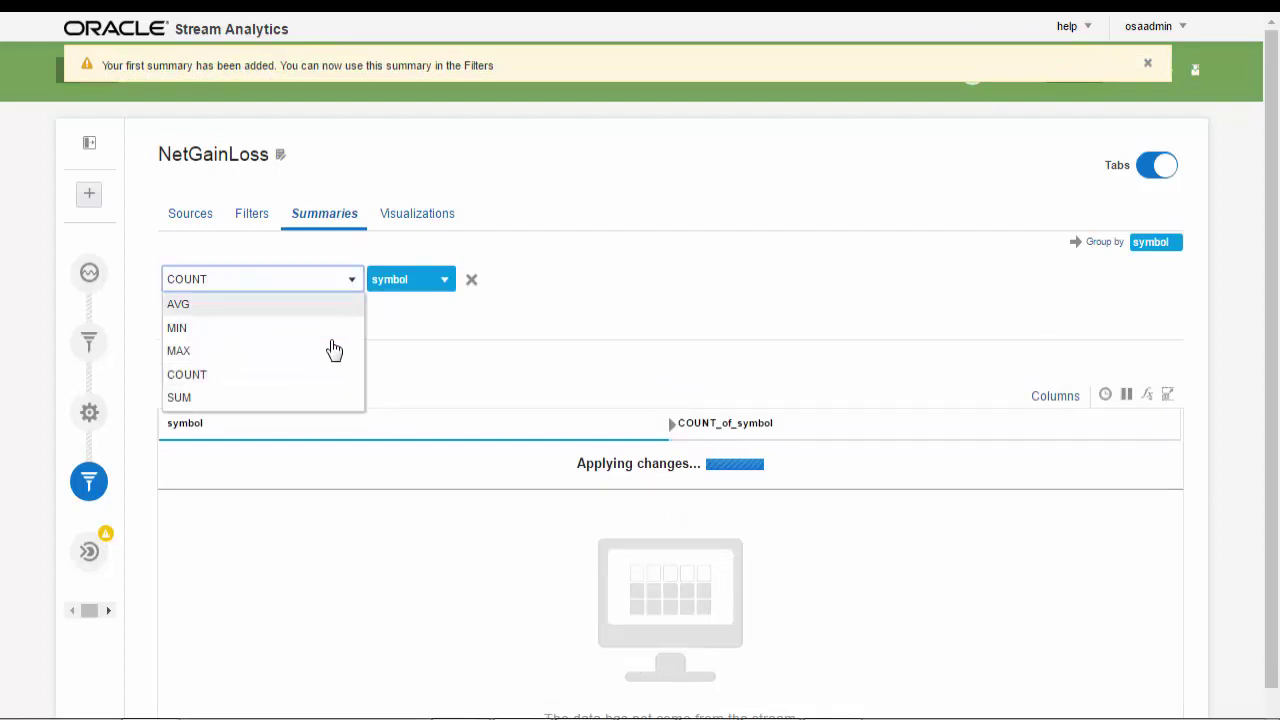
click(324, 399)
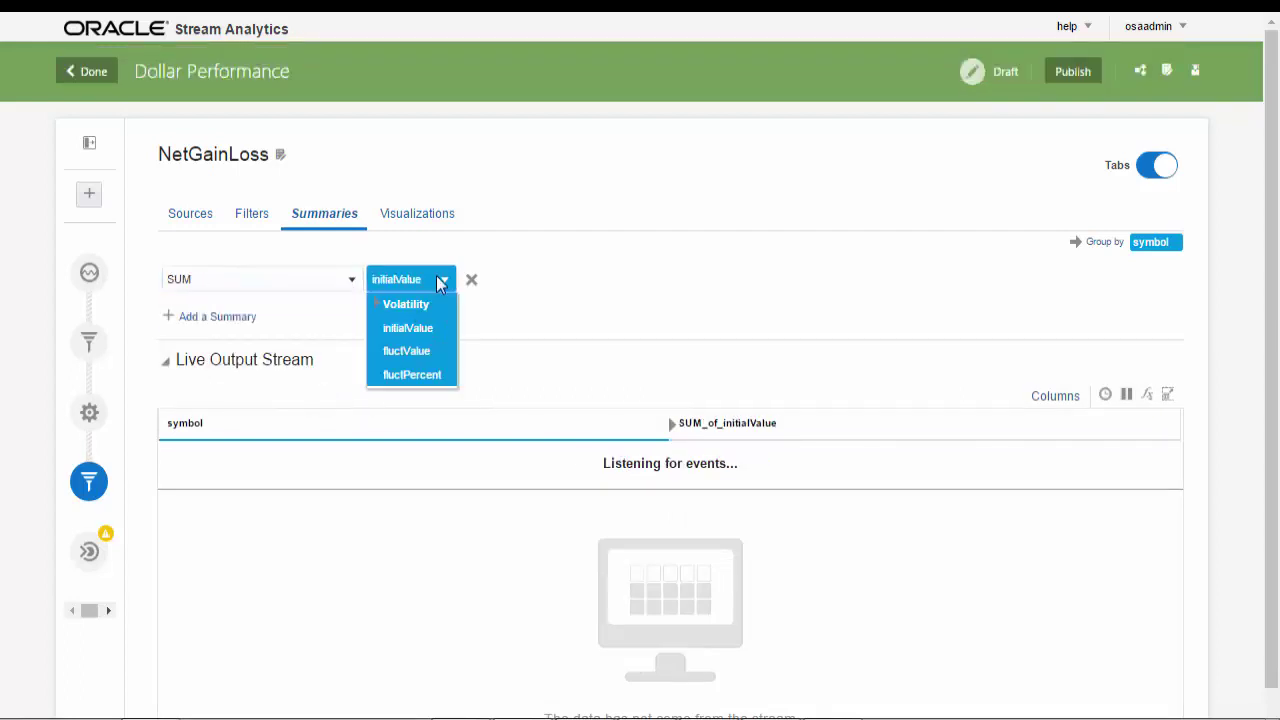
click(412, 376)
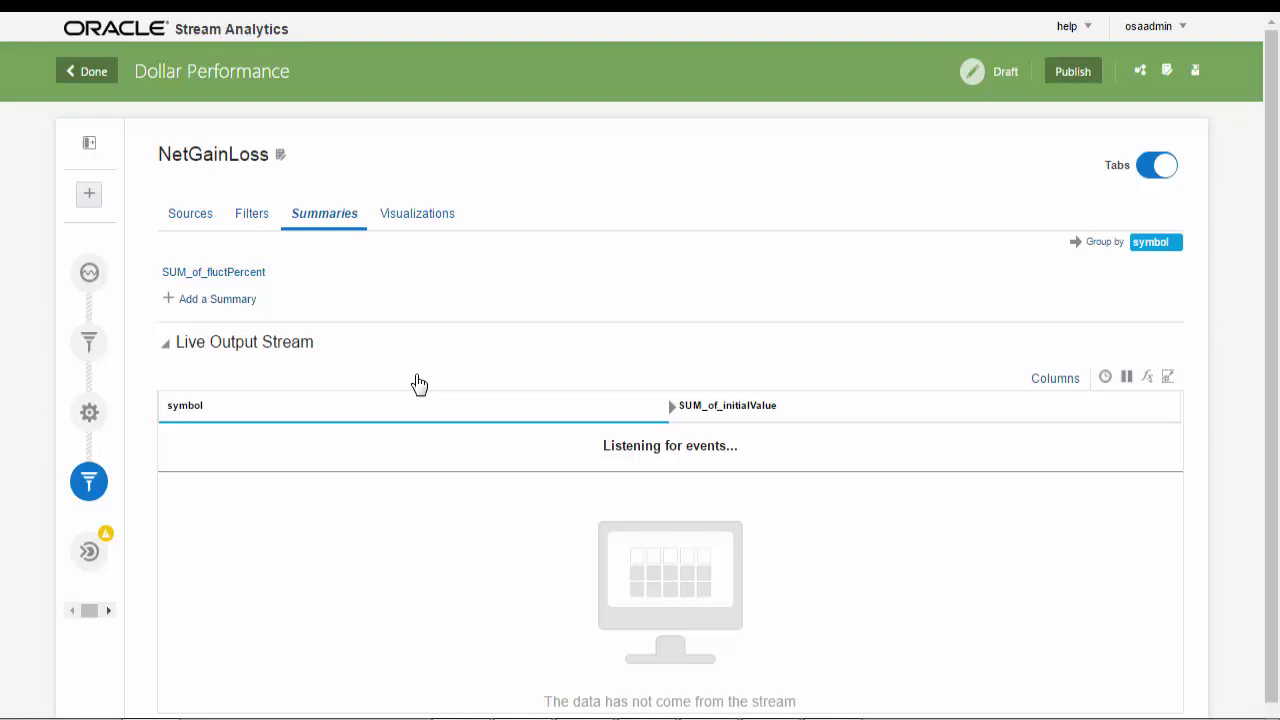
- Add a calculated column to the live output stream with the expression =substring(symbol,3,6)
click(1148, 379)
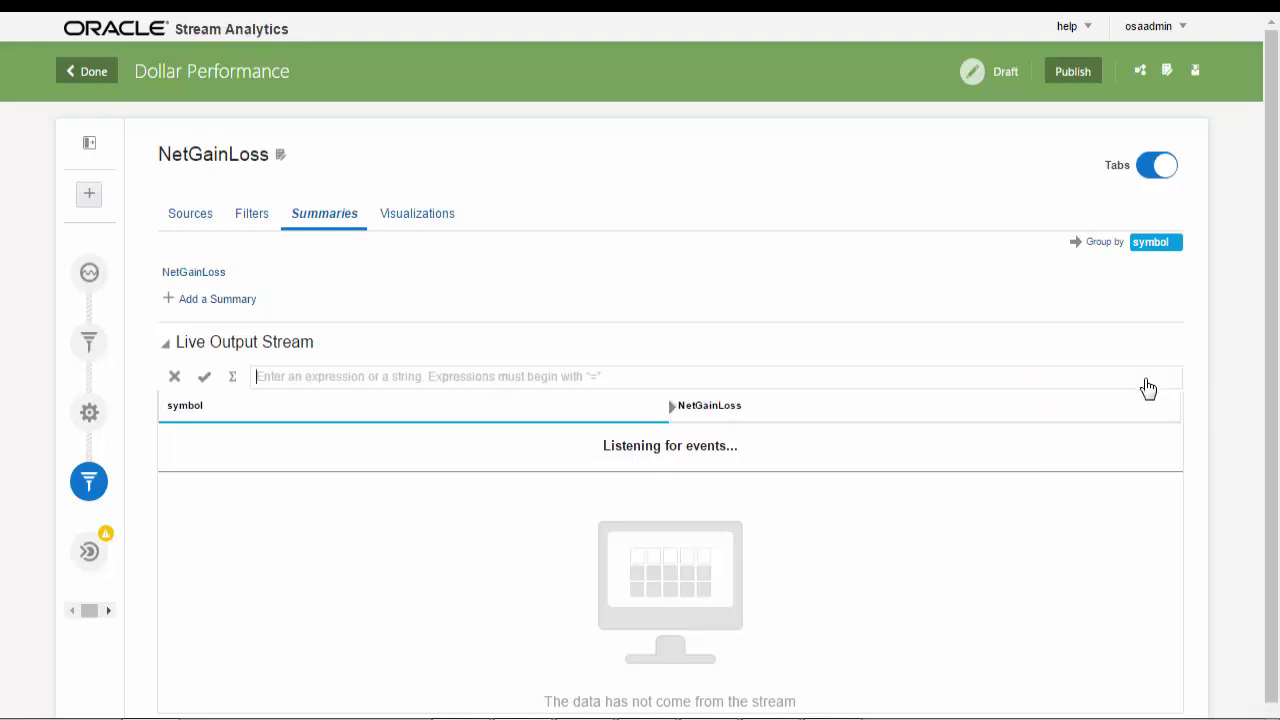
text(=su)
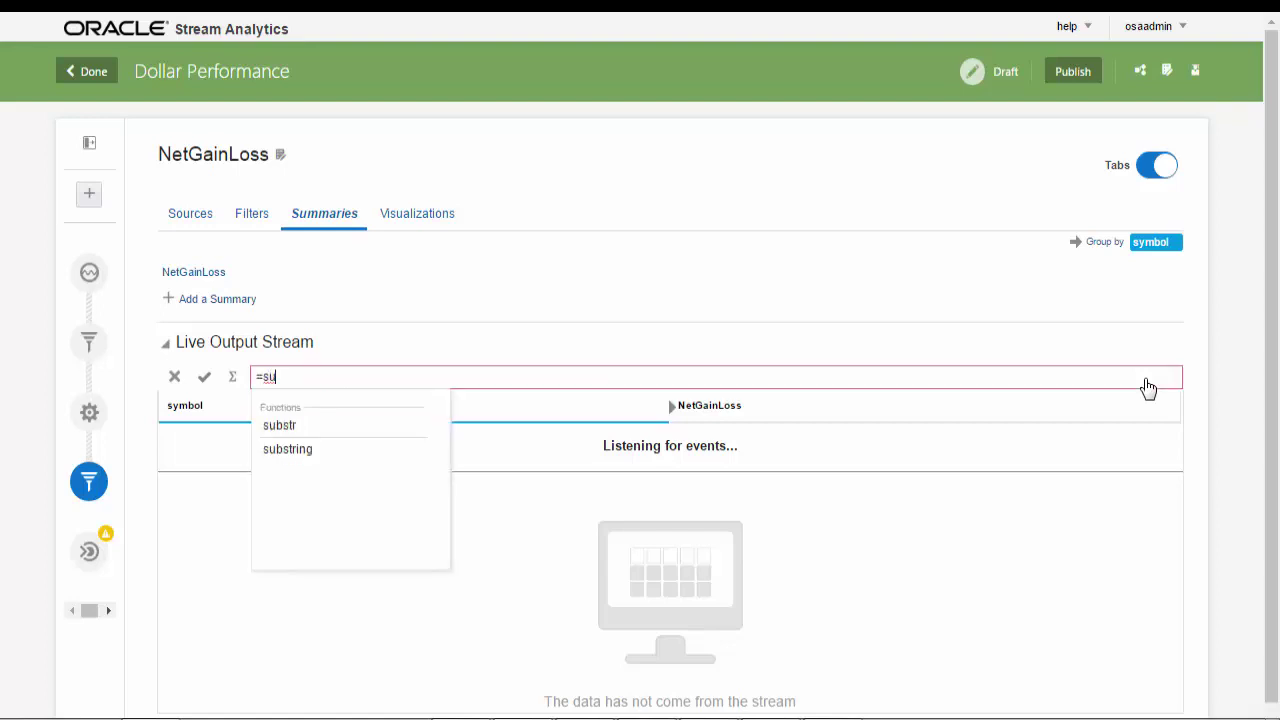
click(300, 452)
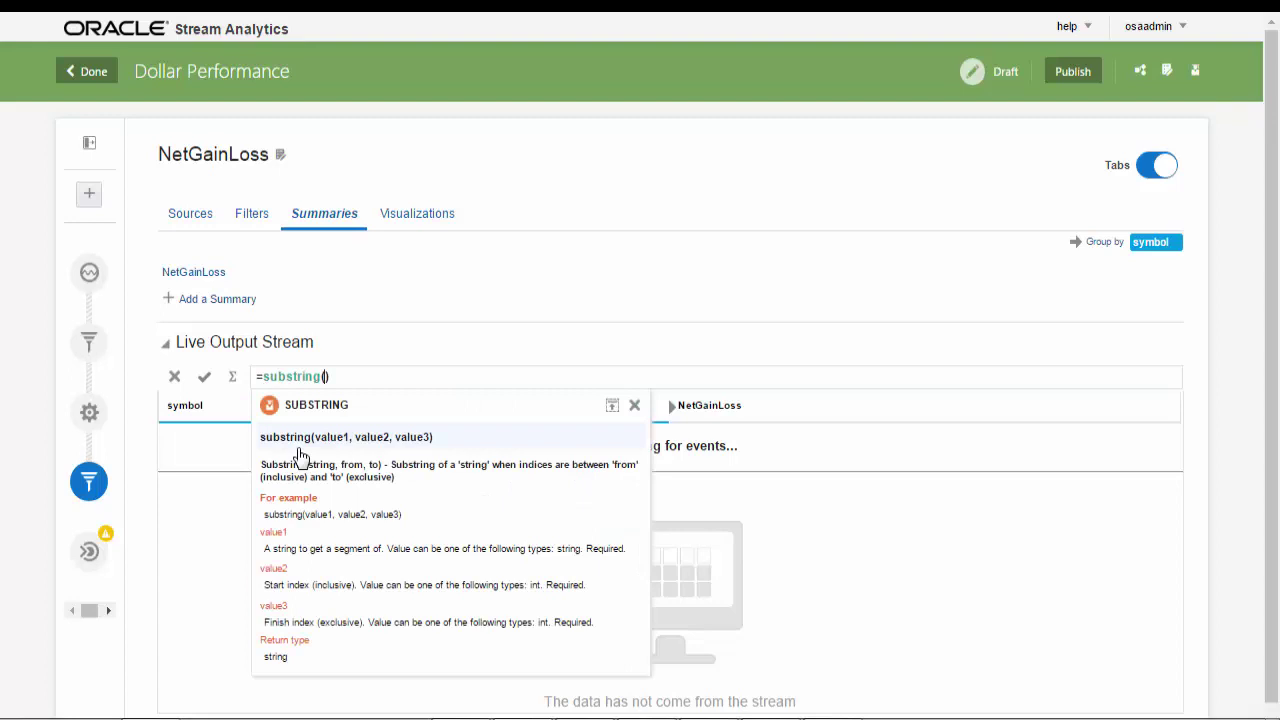
text(sy)
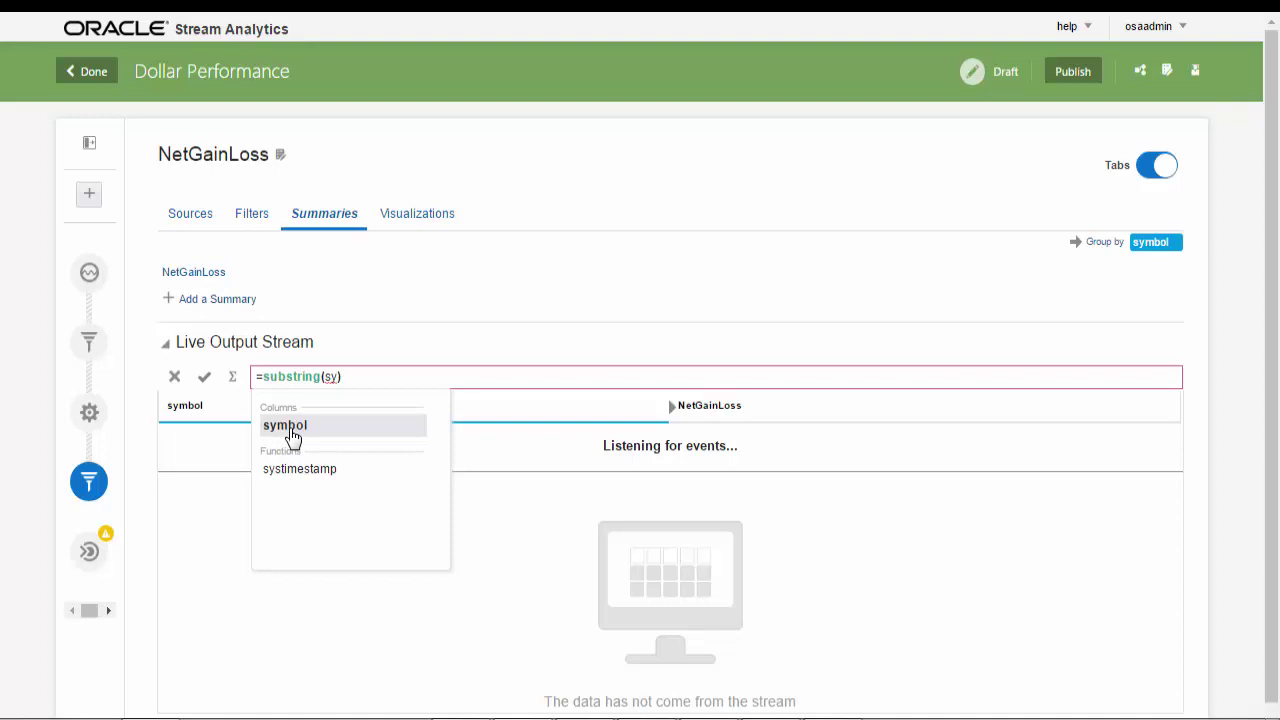
click(292, 437)
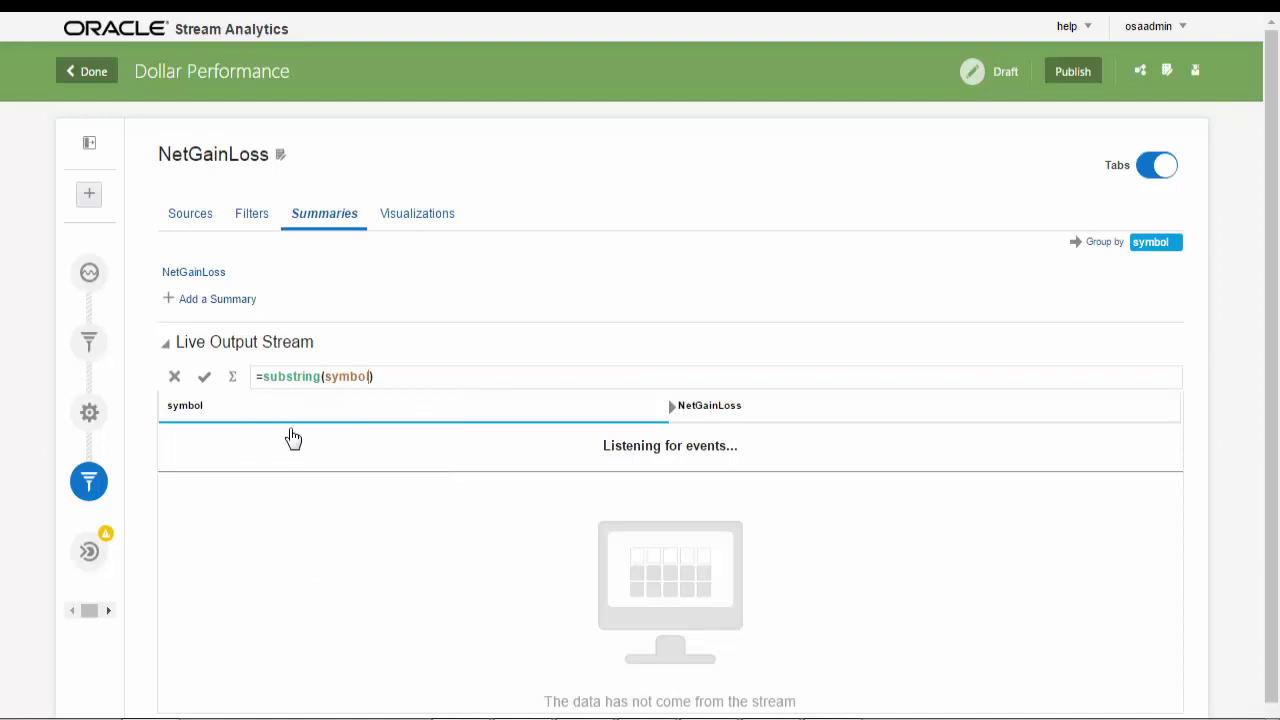
text(,3)
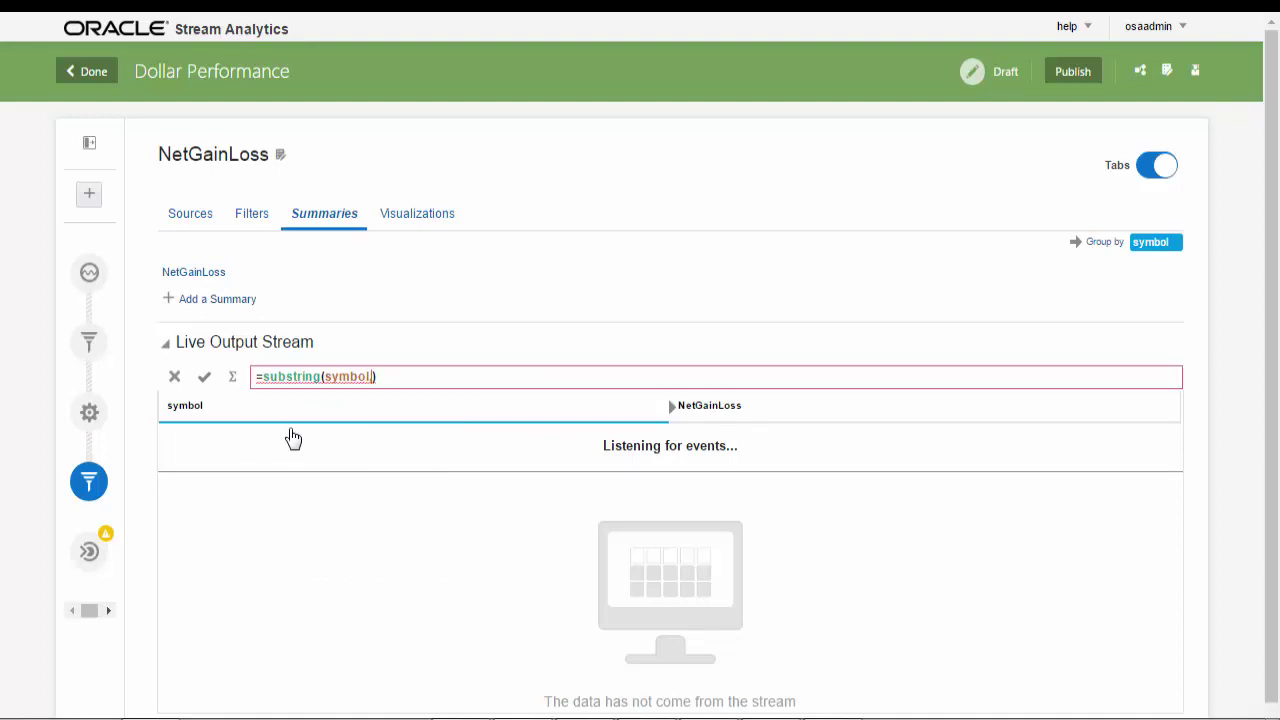
text(,6)
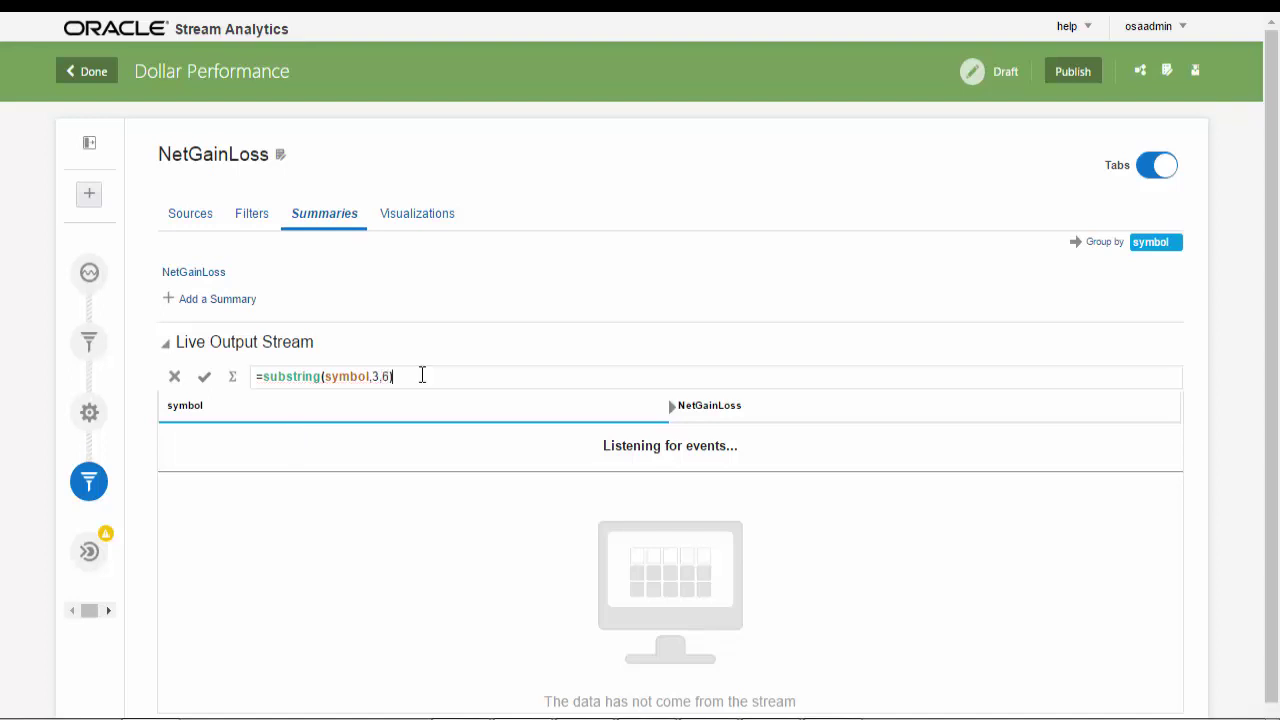
click(204, 377)
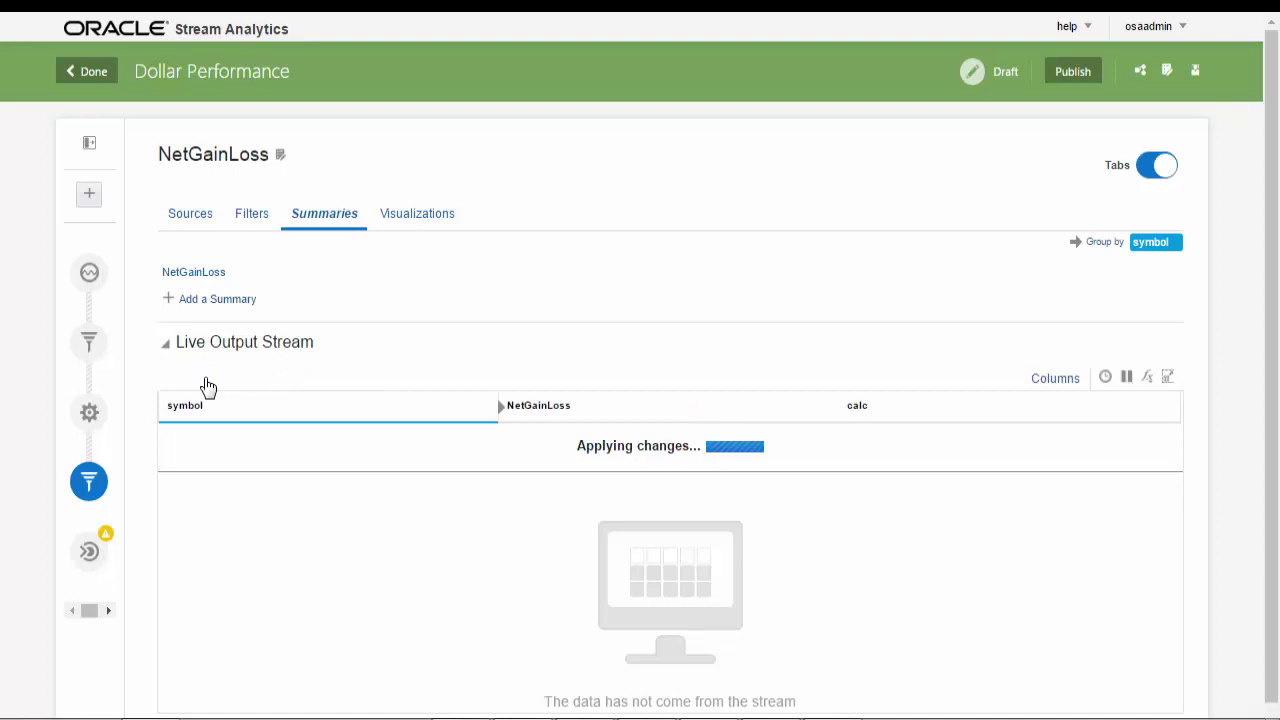
- Rename the calculated column calc in the NetGainLoss live output stream to OtherCurrency
right_click(859, 407)
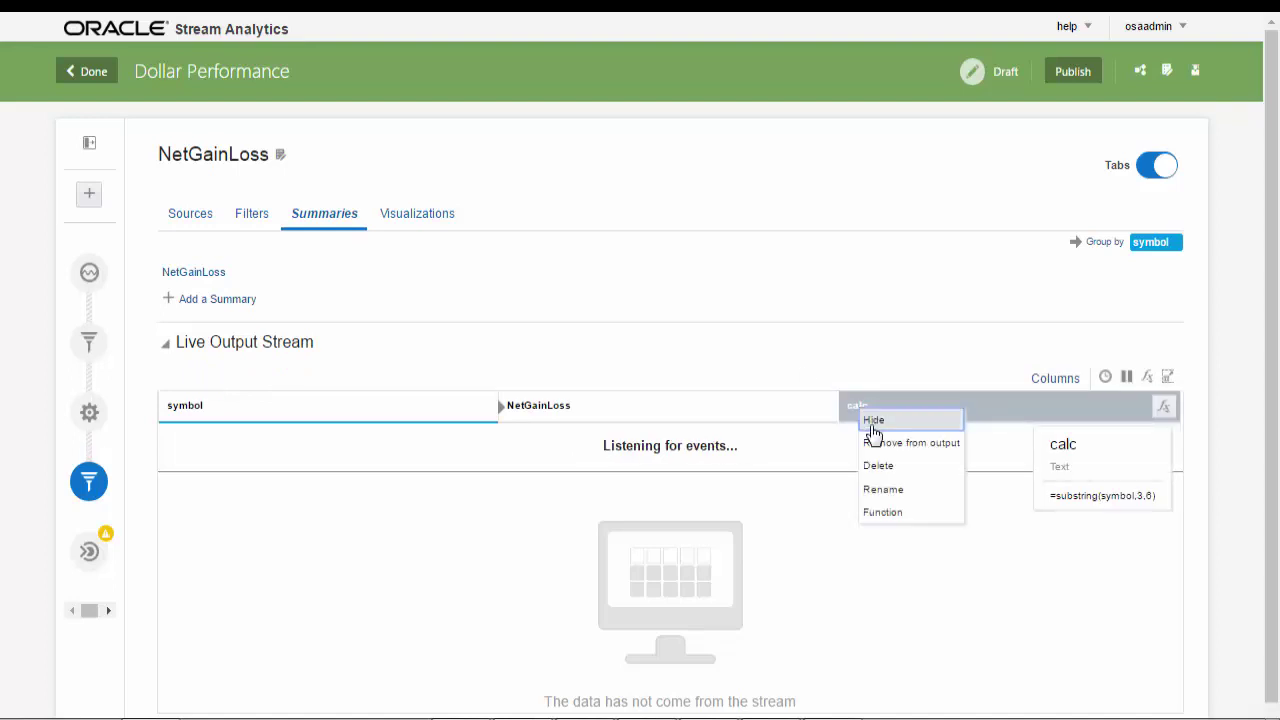
click(876, 490)
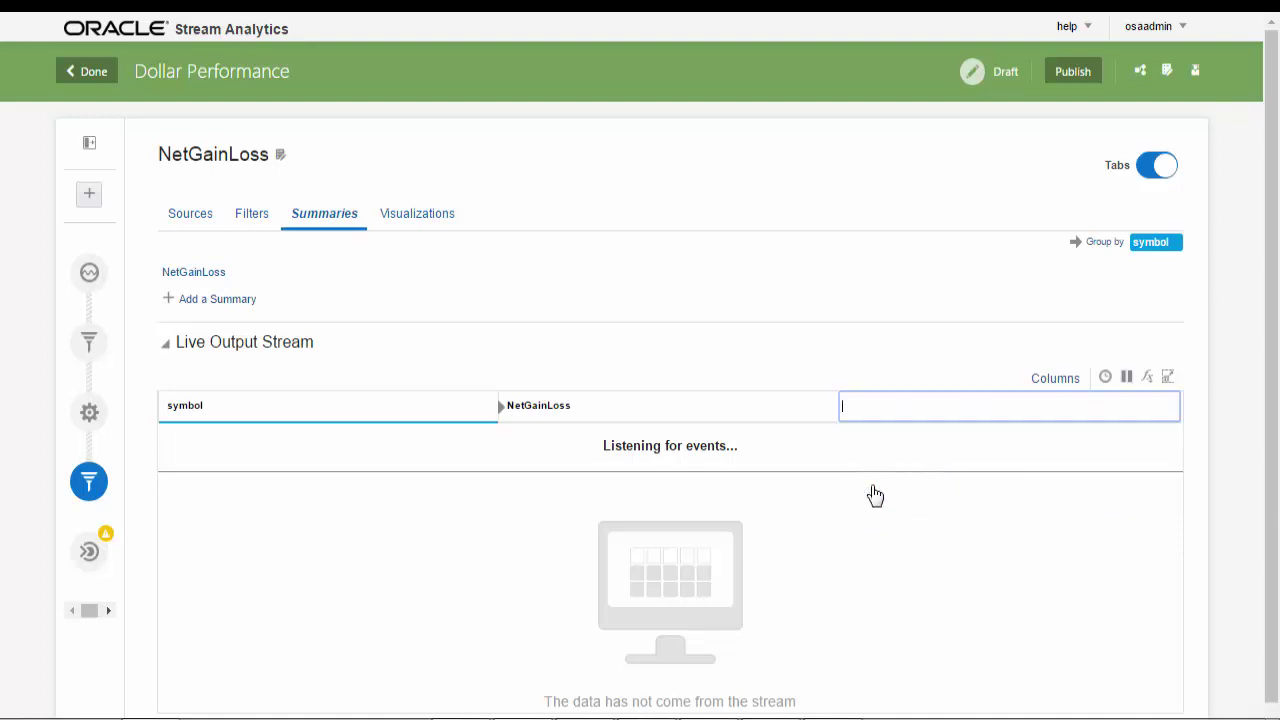
text(OtherCurrency)
click(1226, 444)
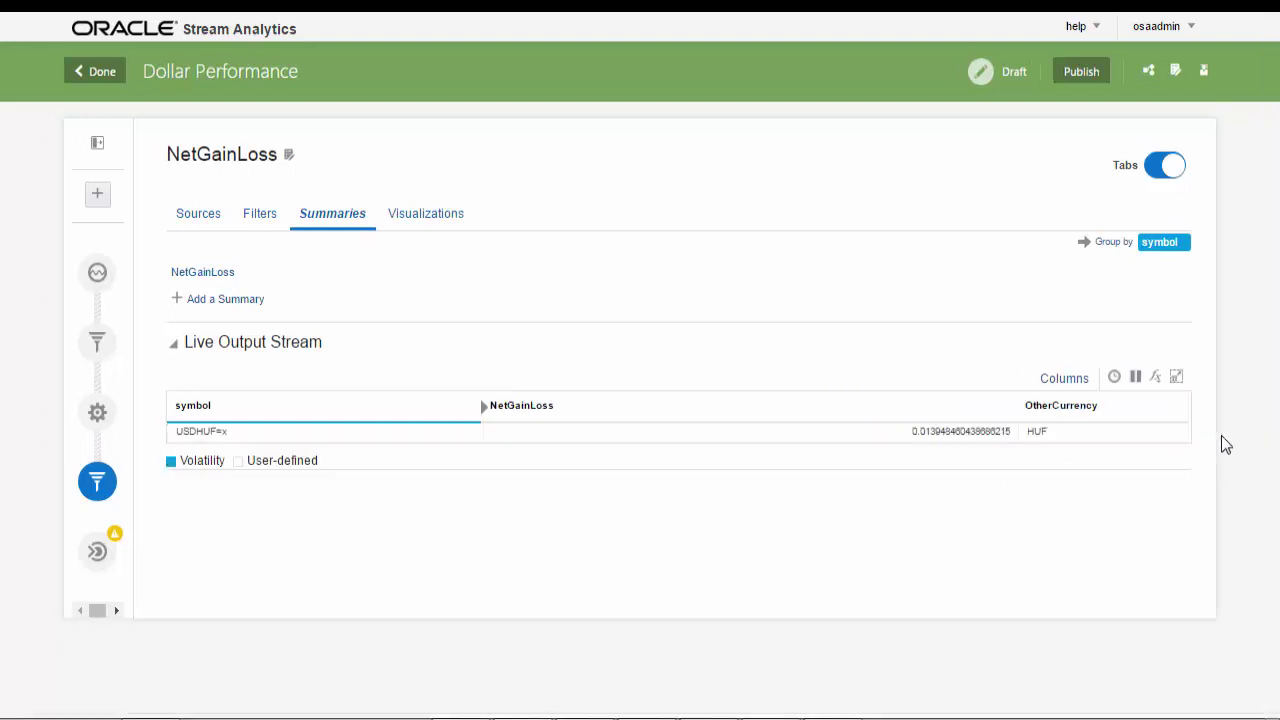
- Add a query stage named GetCurrencyDetails with the description "Join with persisted currency detail table for more data context"
click(99, 196)
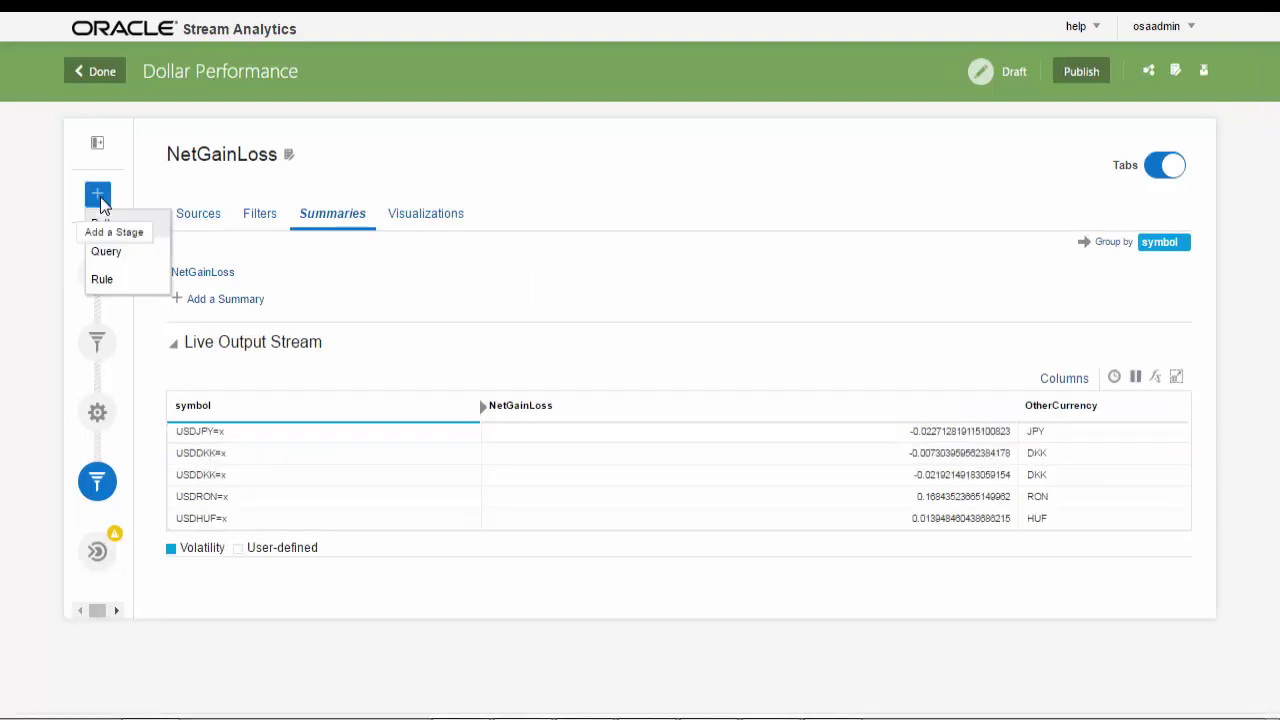
click(107, 252)
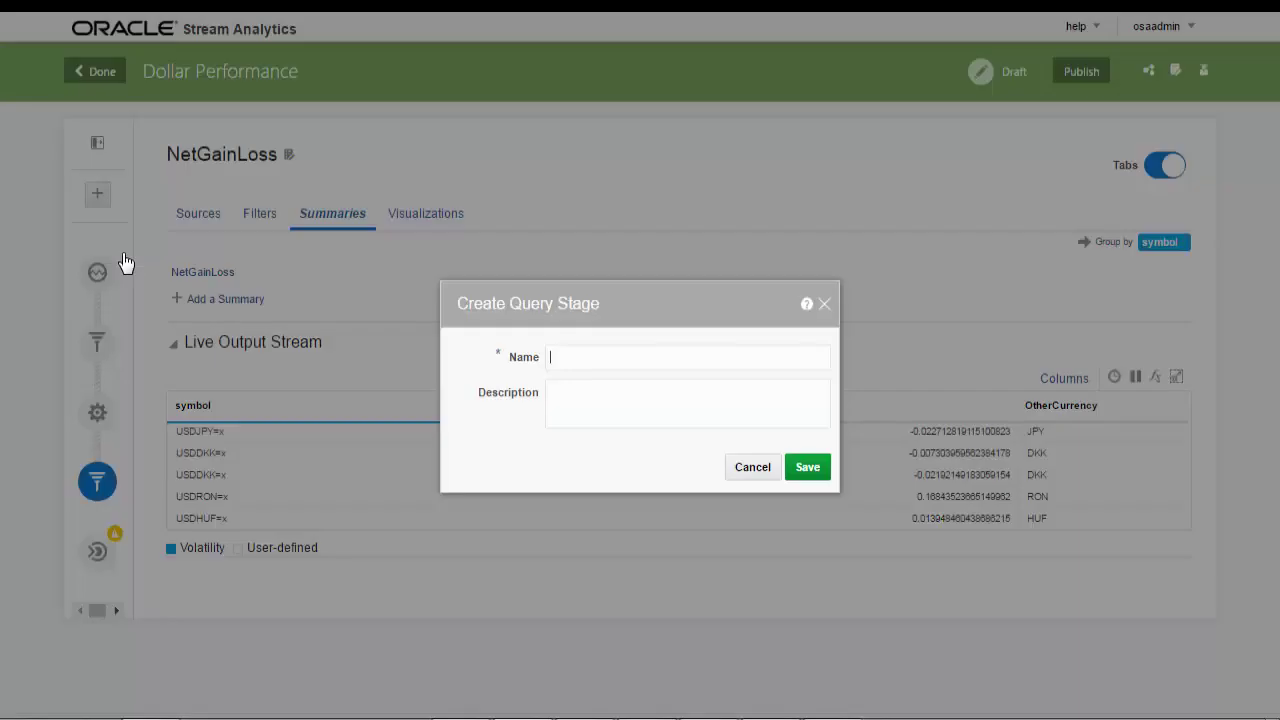
text(Get)
text(Curren)
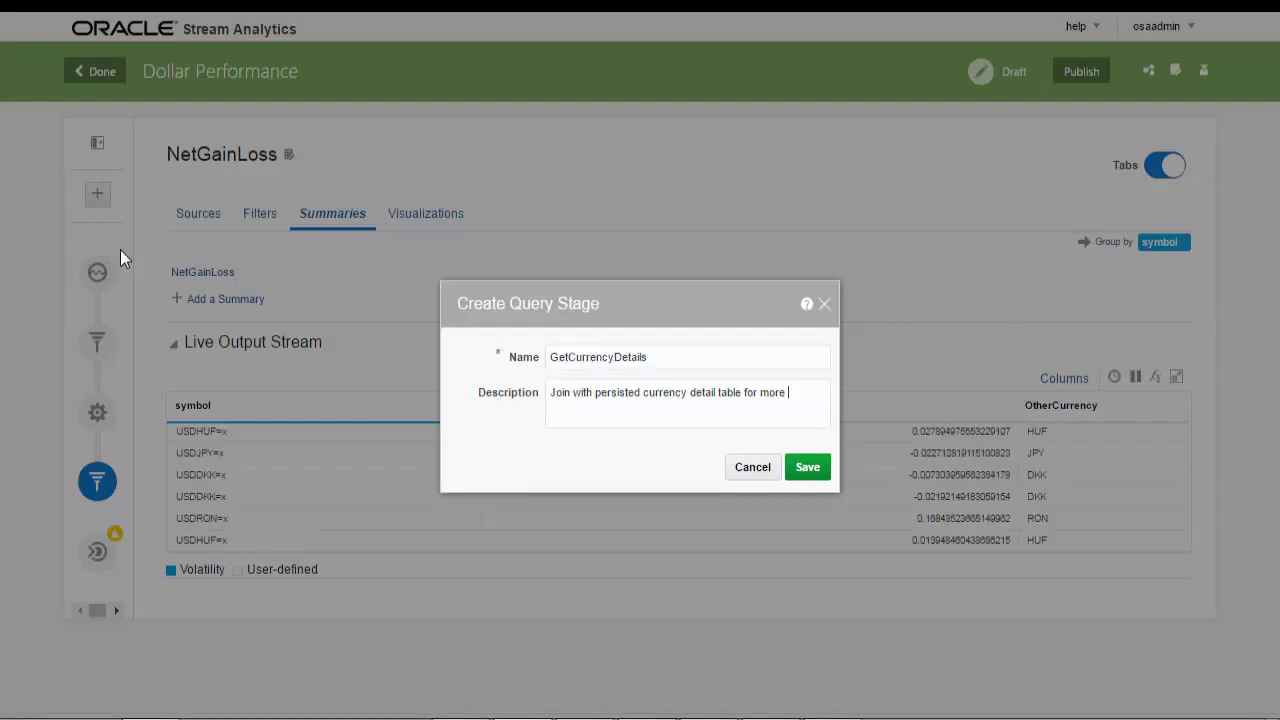
text(data context)
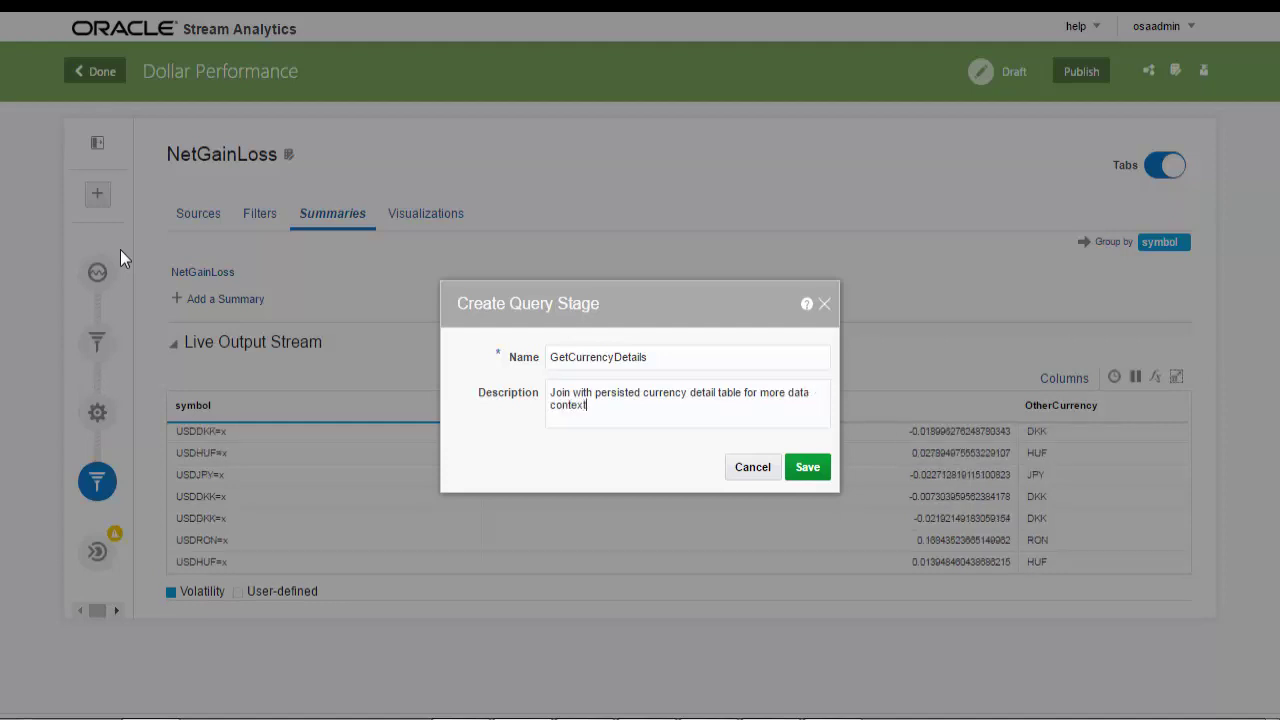
click(806, 467)
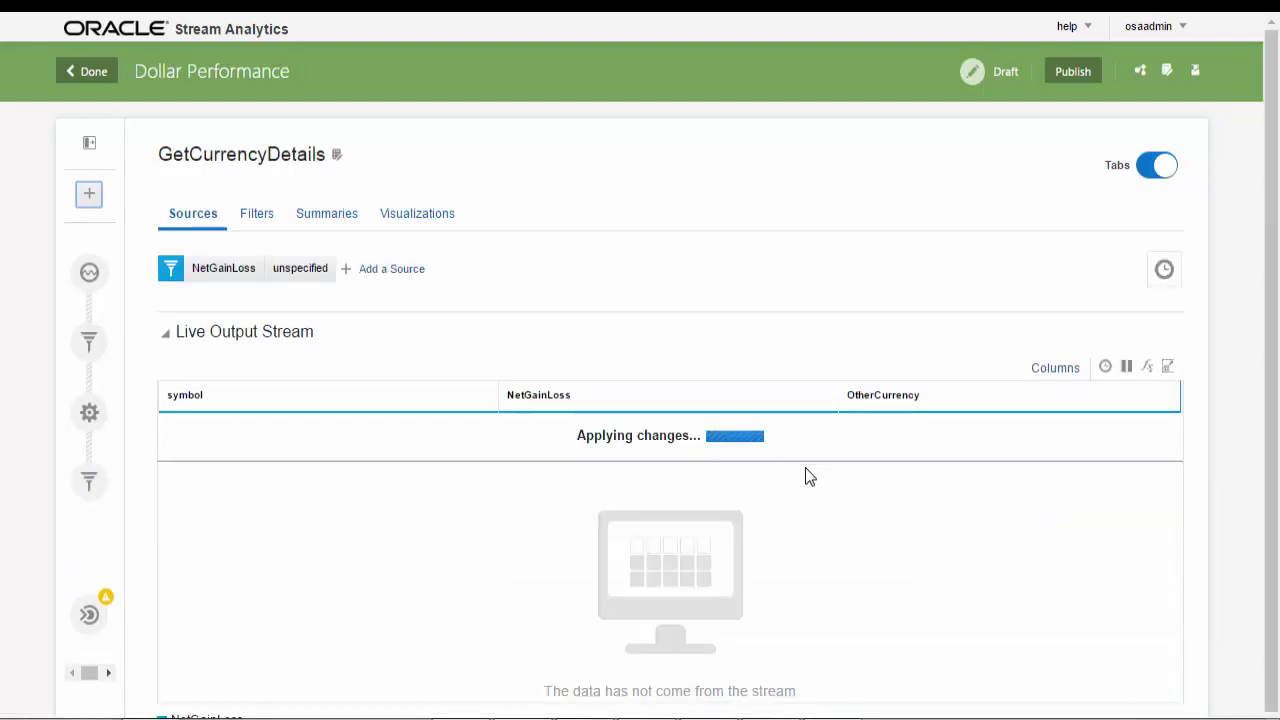
- Add CurrencyDetails as a source of the GetCurrencyDetails stage and correlate its ACRONYM field with OtherCurrency
click(384, 272)
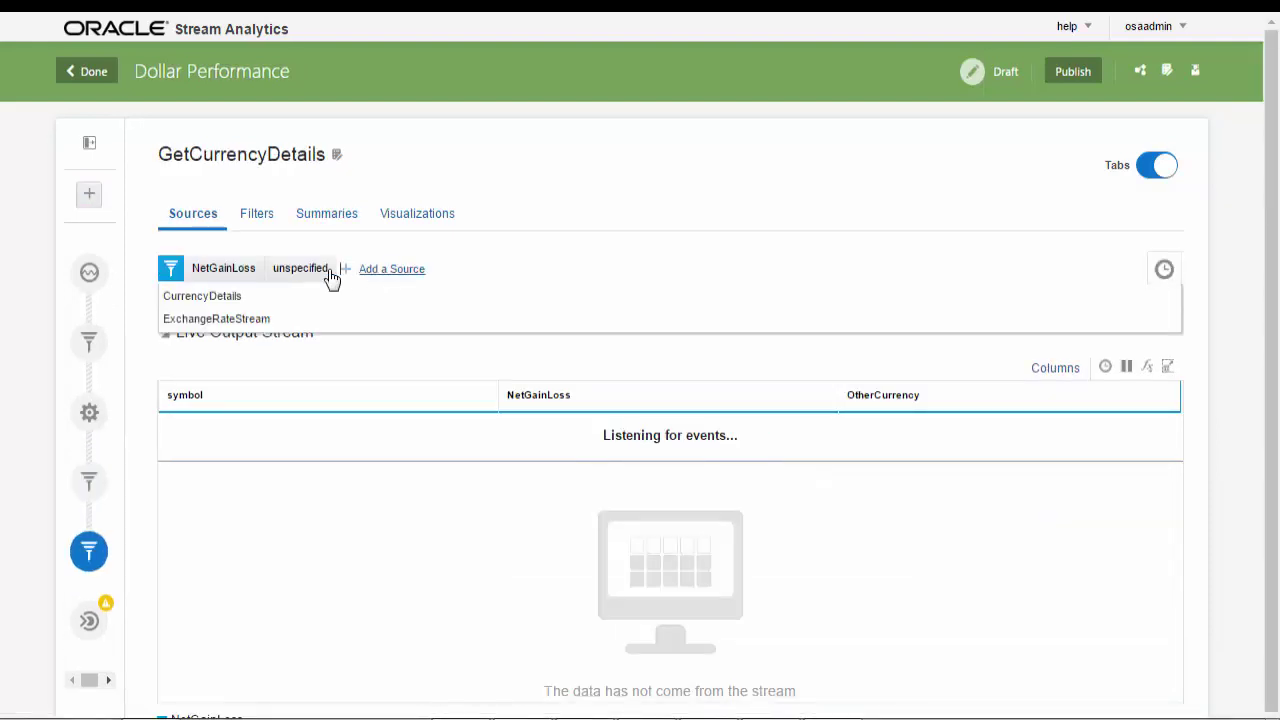
click(213, 300)
click(210, 348)
click(210, 375)
click(337, 351)
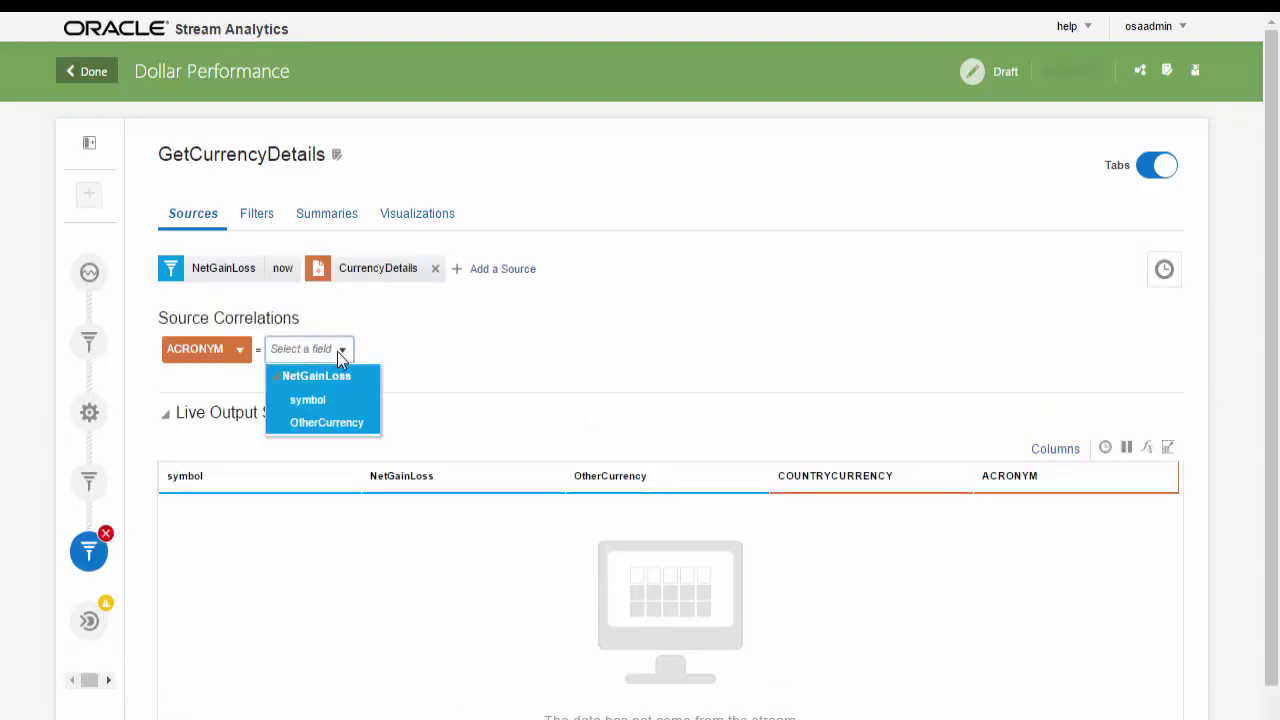
click(337, 429)
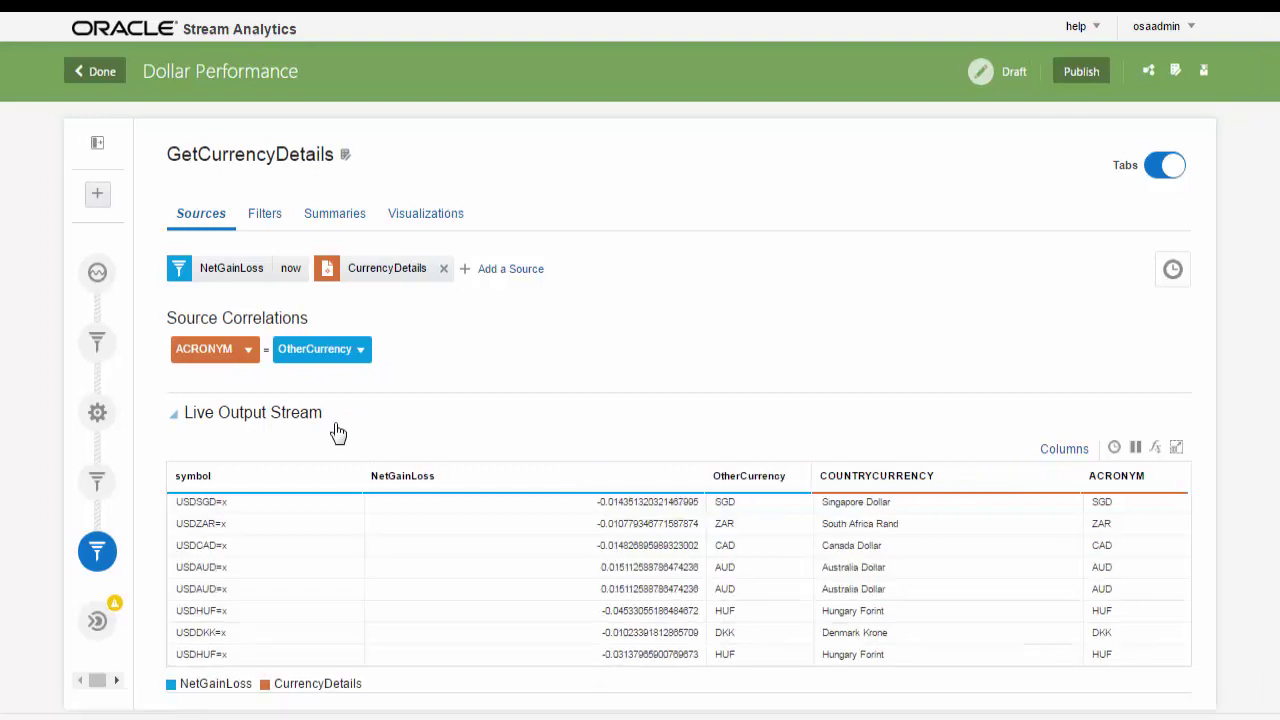
- Remove the ACRONYM column from the output of the GetCurrencyDetails stage
click(1105, 478)
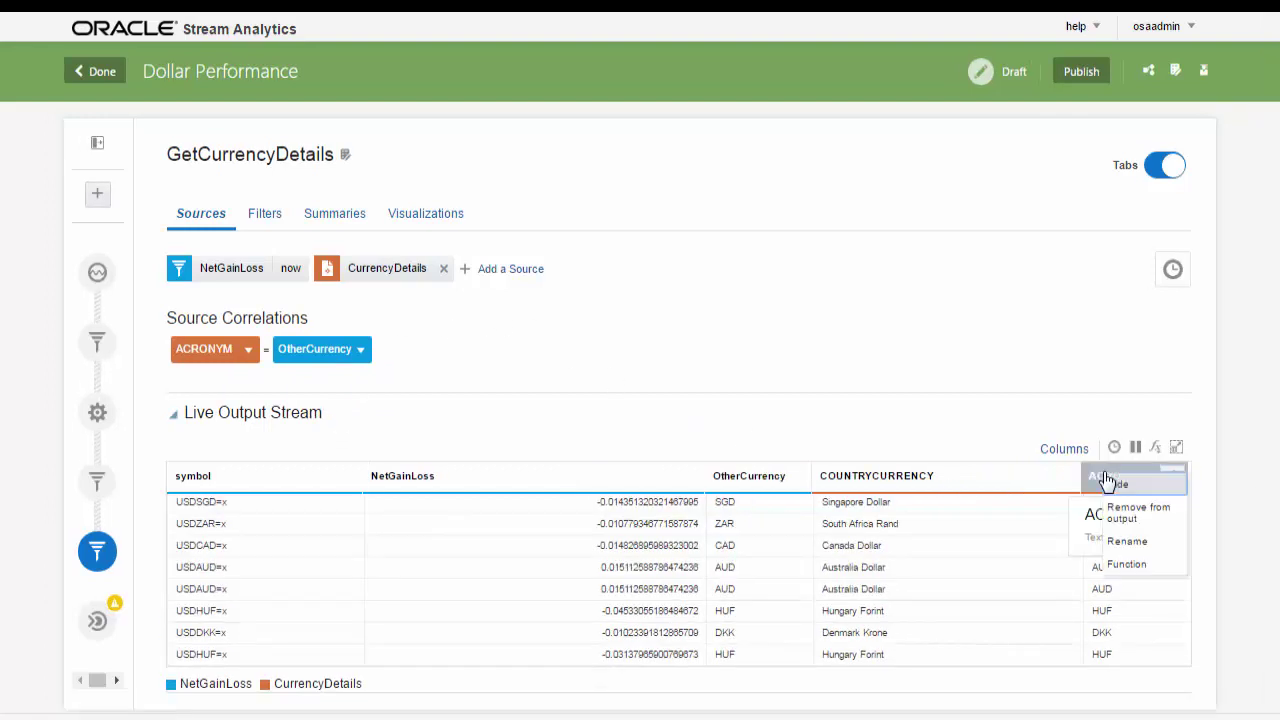
click(1121, 522)
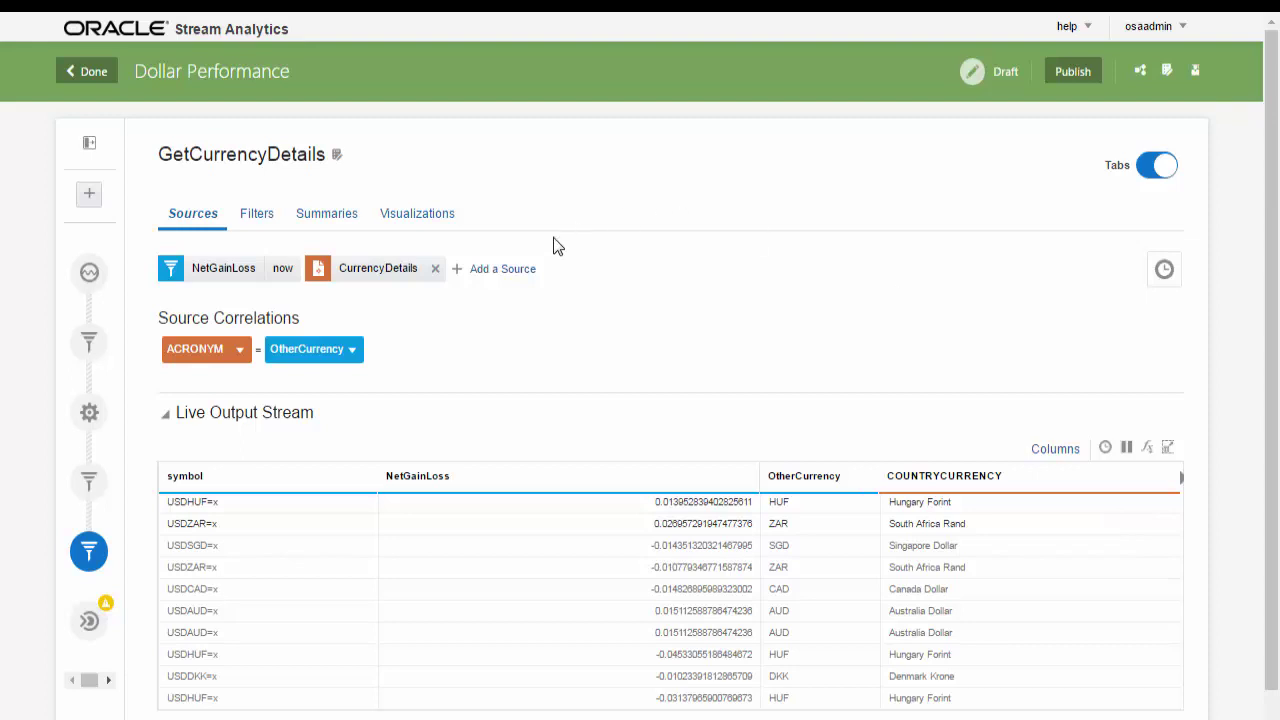
- Create a bar chart "Dolar Gain Loss", described "BAR chart visualization for Dollar movements", plotting NetGainLoss (label Gain Or Loss) against COUNTRYCURRENCY (label Country)
click(419, 216)
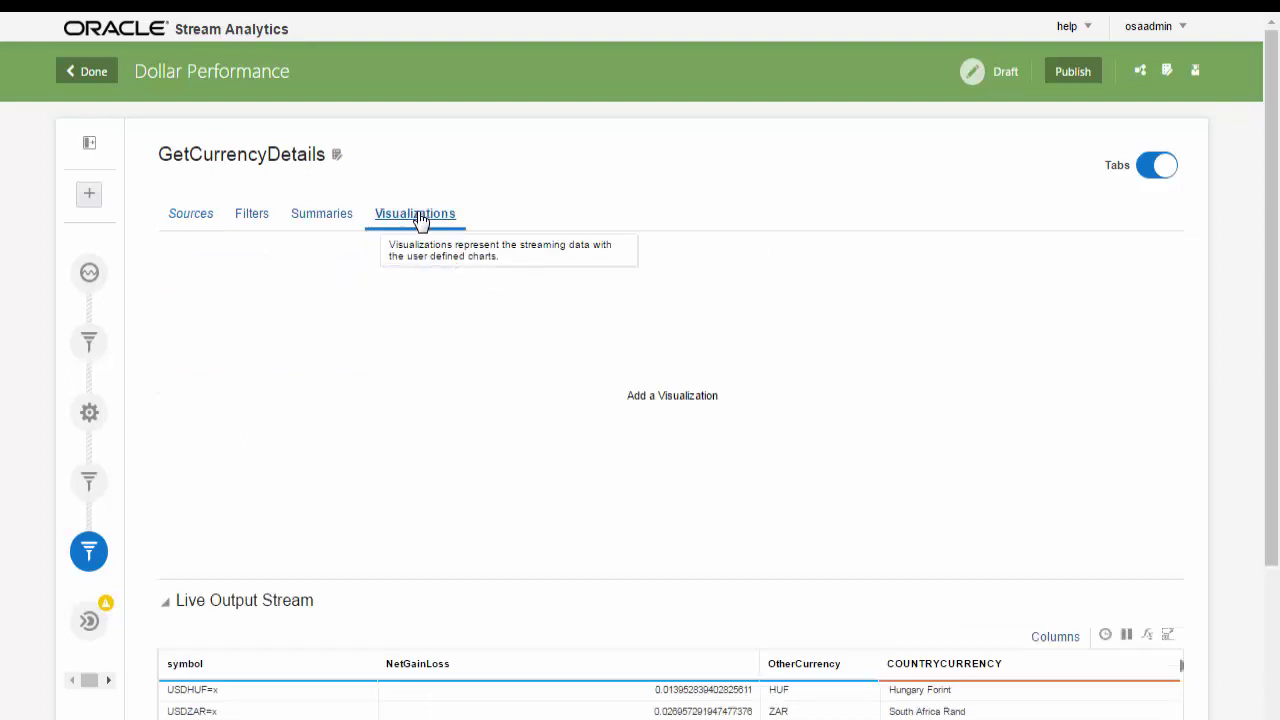
click(672, 400)
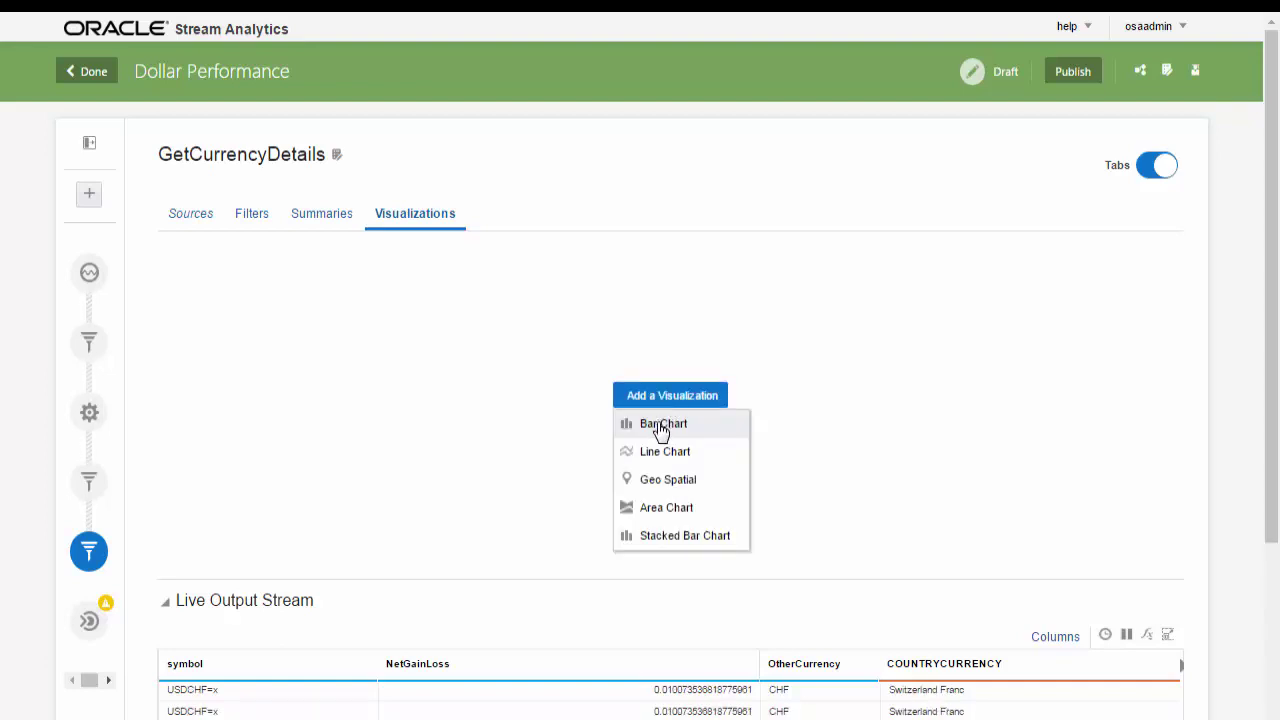
click(661, 426)
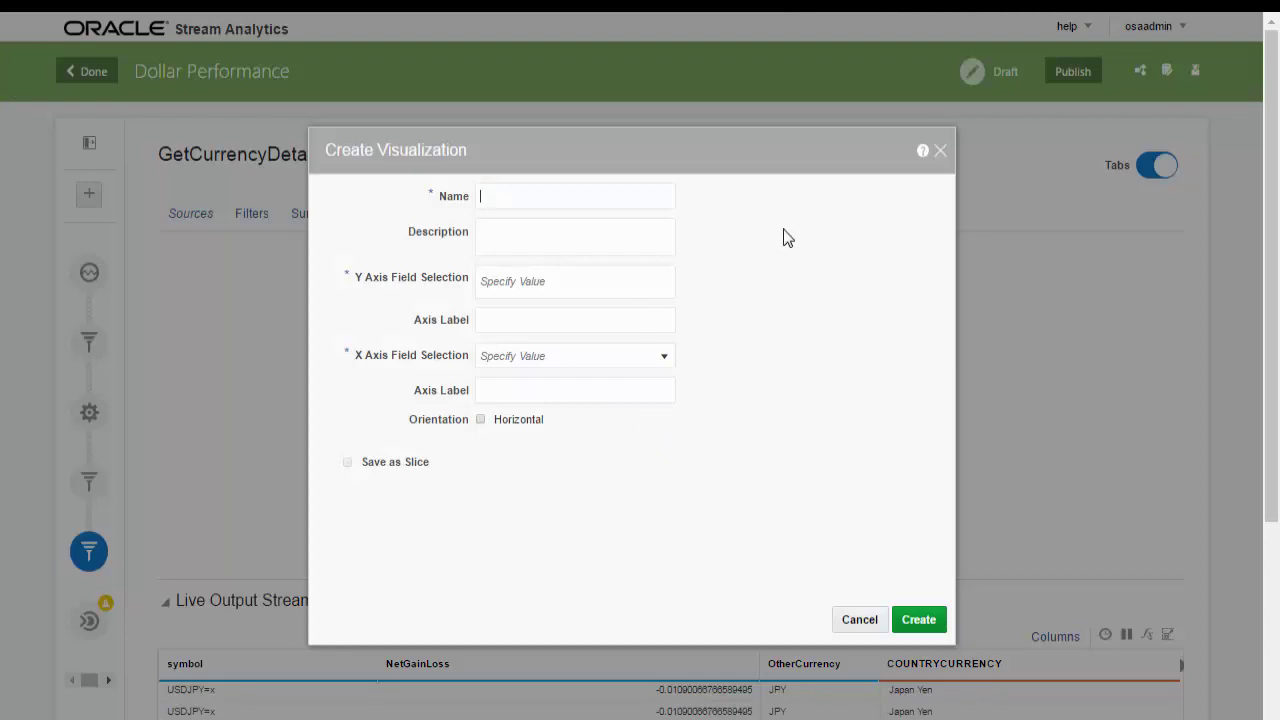
text(Dolar Gain Loss)
click(550, 357)
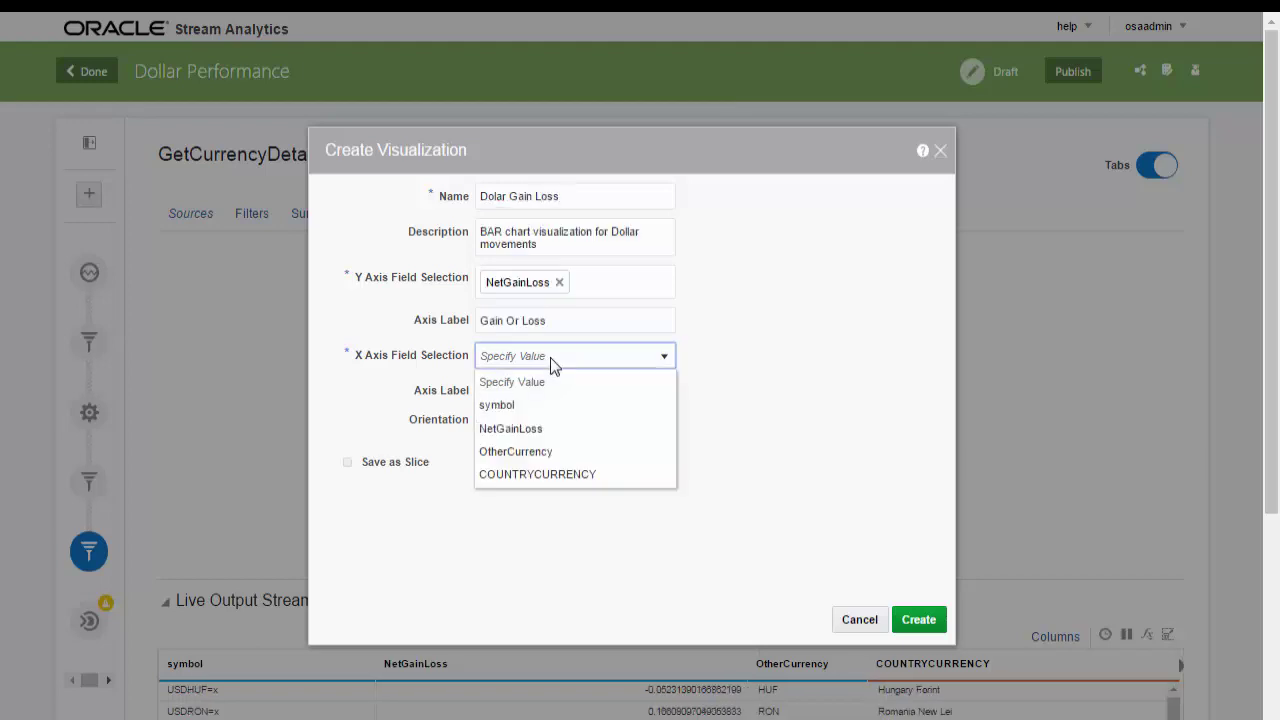
click(548, 476)
click(918, 619)
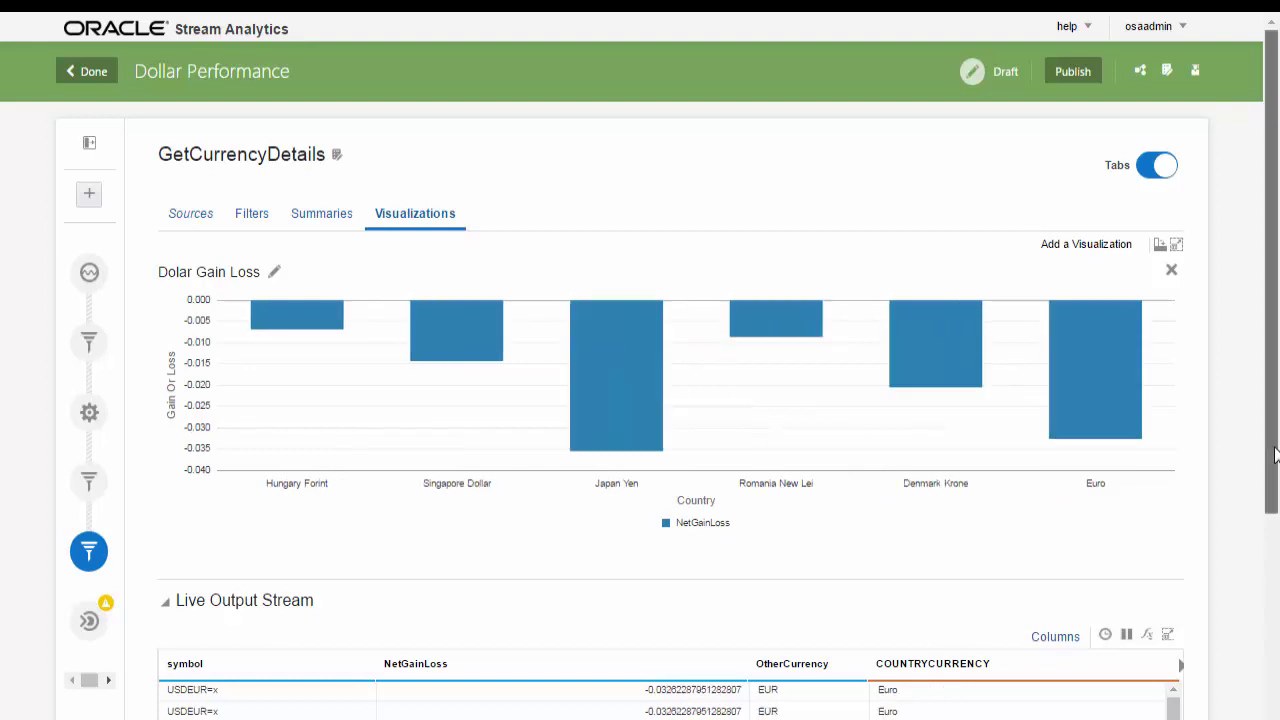
- Add the event timestamp column to the live output stream and widen it to show its full heading
scroll(1275, 455, down, 3)
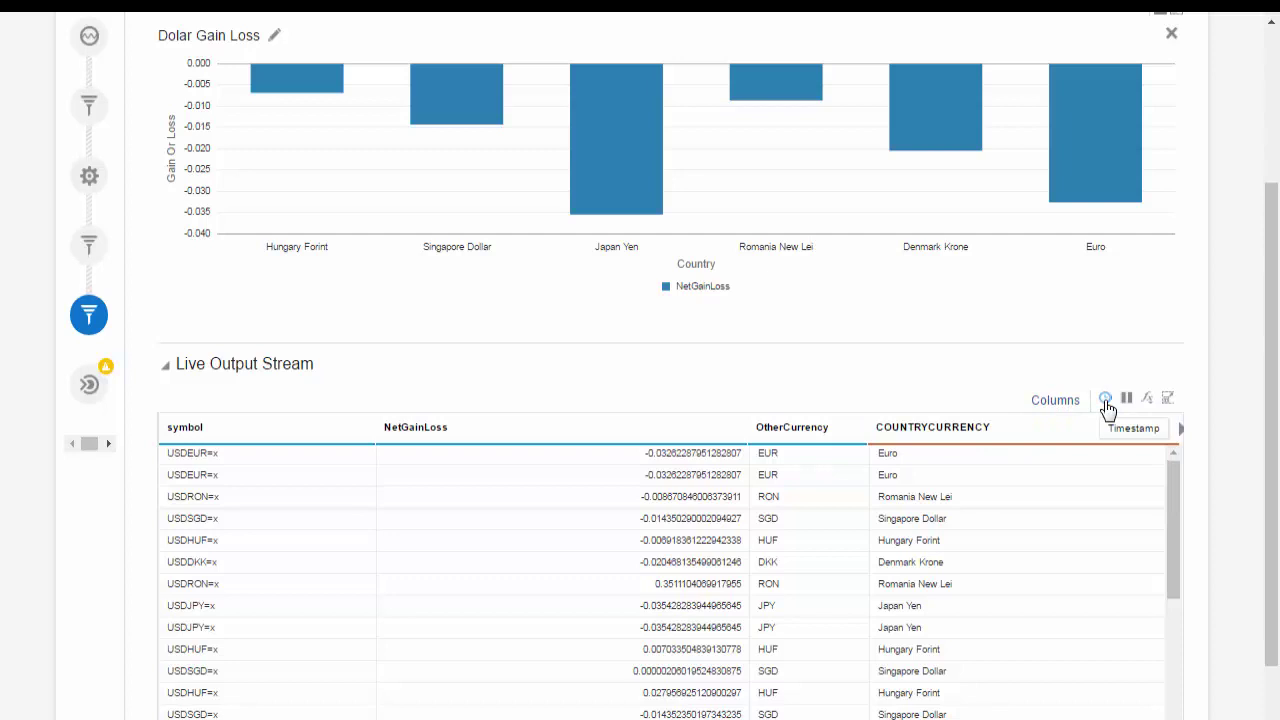
click(1106, 402)
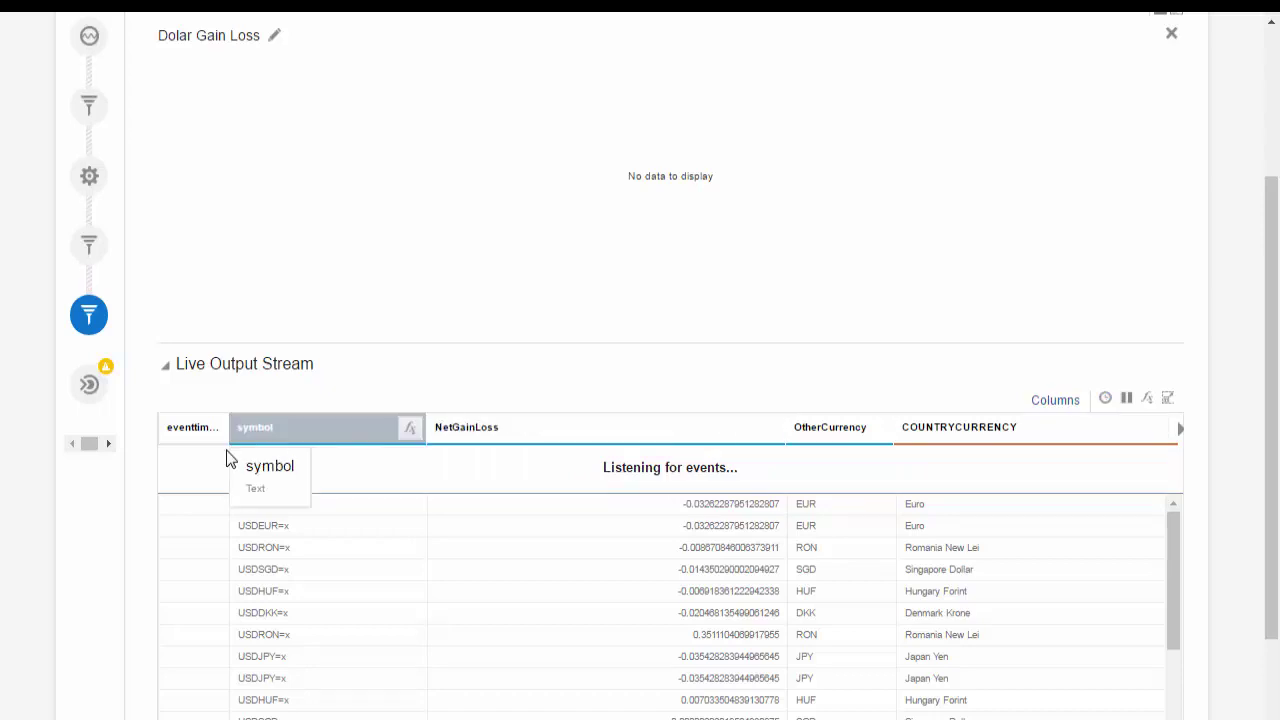
drag(230, 438, 261, 438)
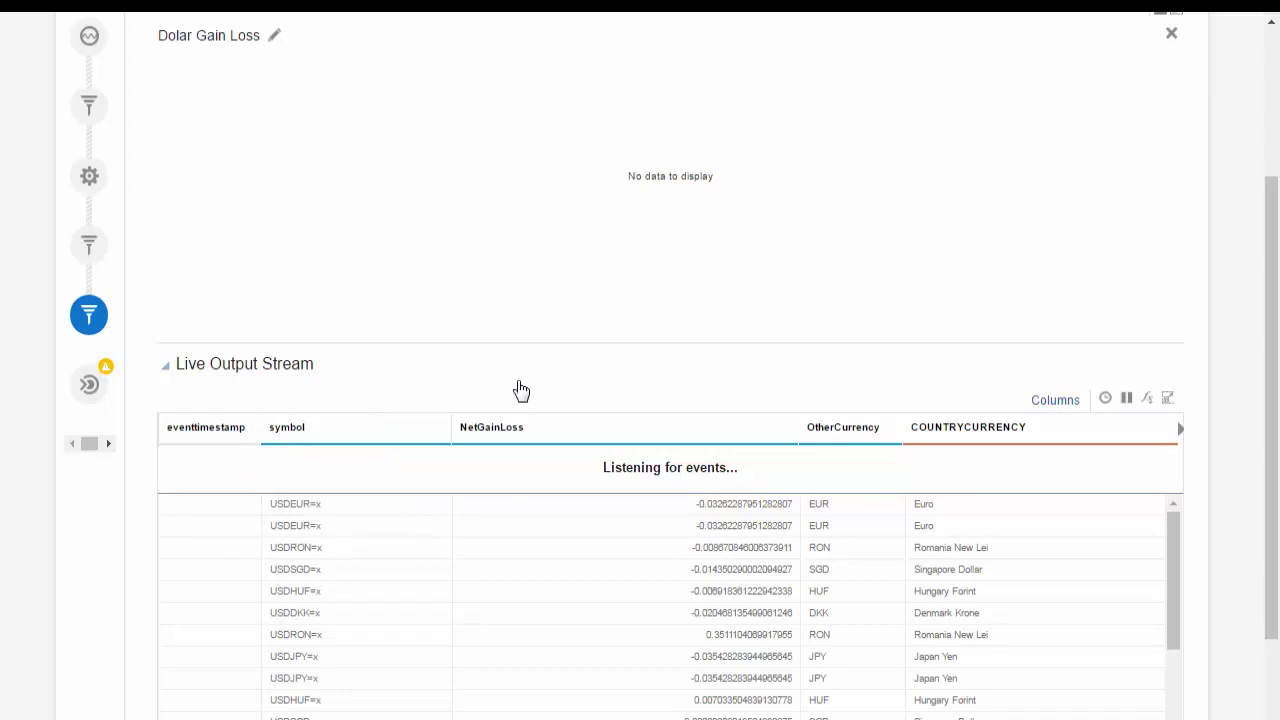
- Create a line chart "Dollar Vs other Currencies", described "Line Chart perspective", of NetGainLoss (label Gain Loss) over eventtimestamp (label Time), with COUNTRYCURRENCY as data series
drag(1272, 445, 1265, 306)
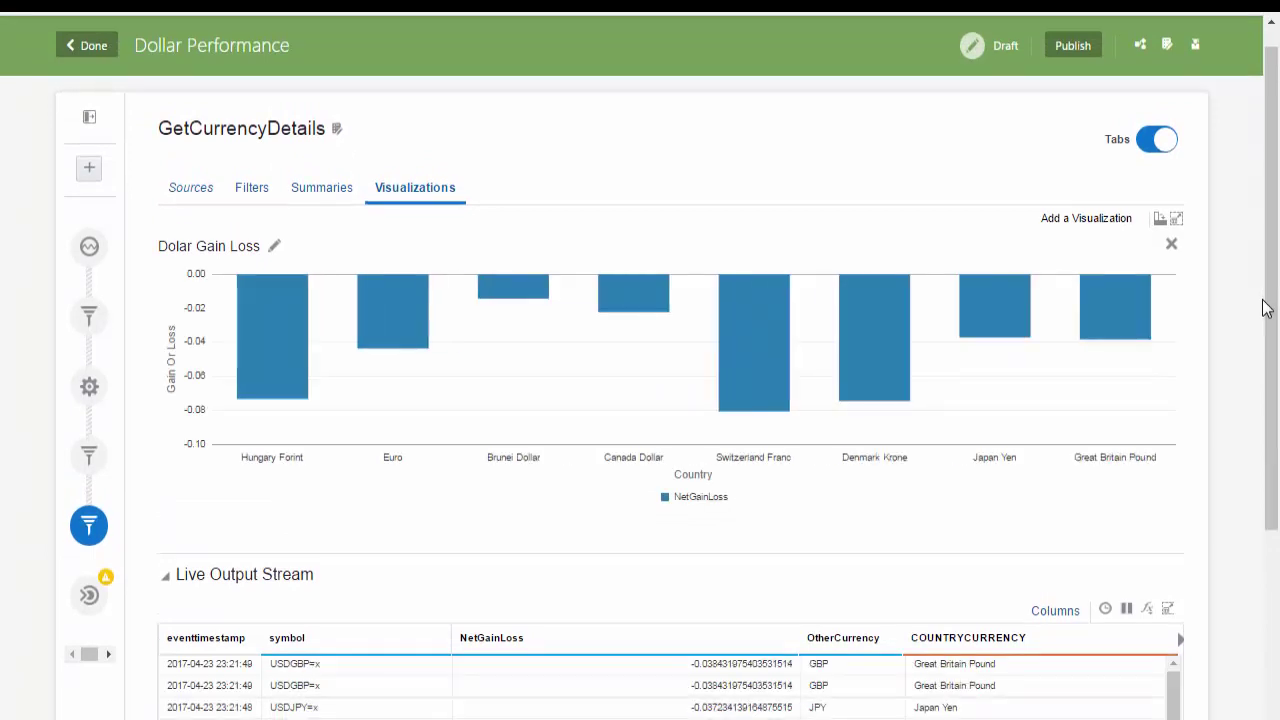
click(1078, 224)
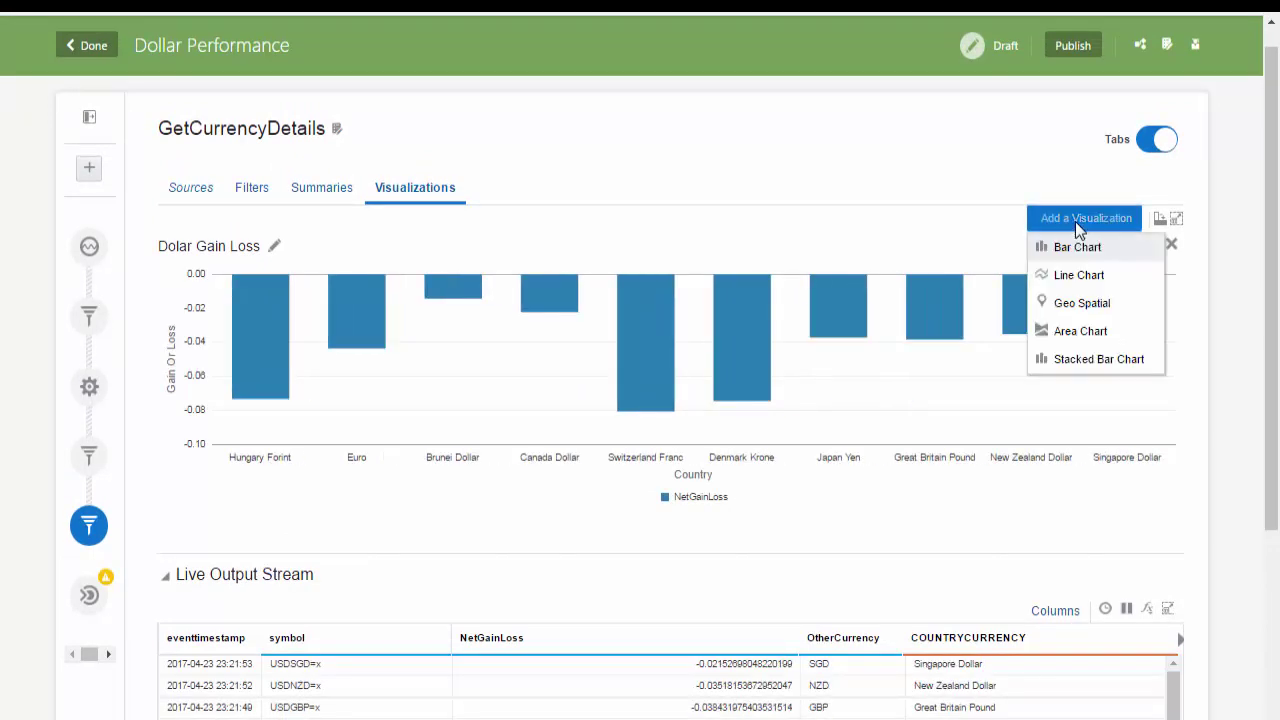
click(1080, 276)
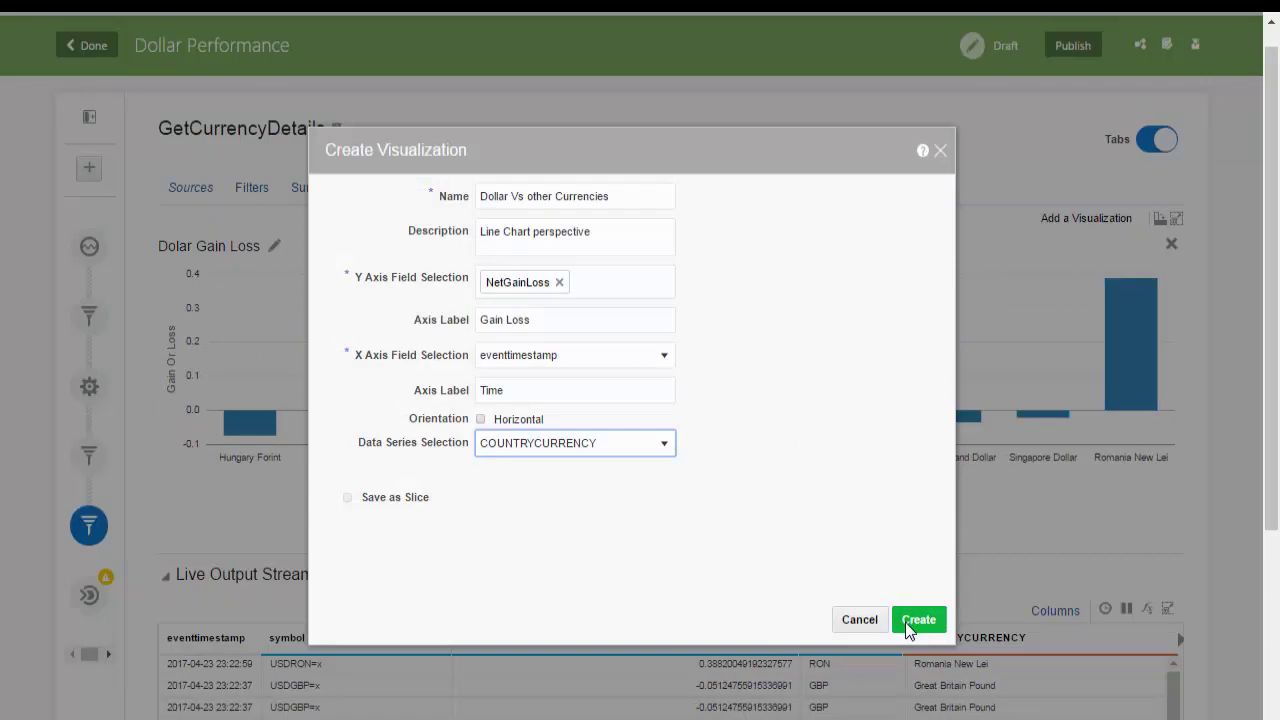
click(916, 620)
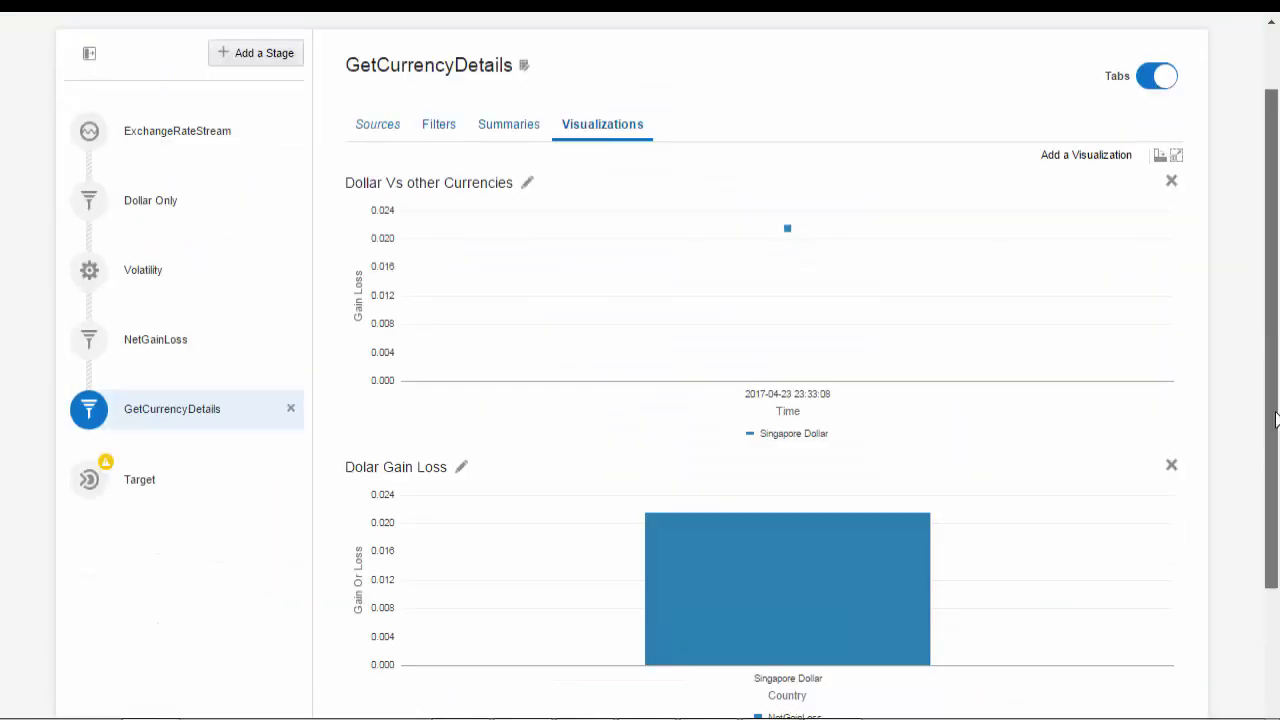
scroll(1277, 540, down, 3)
drag(1277, 540, 1259, 423)
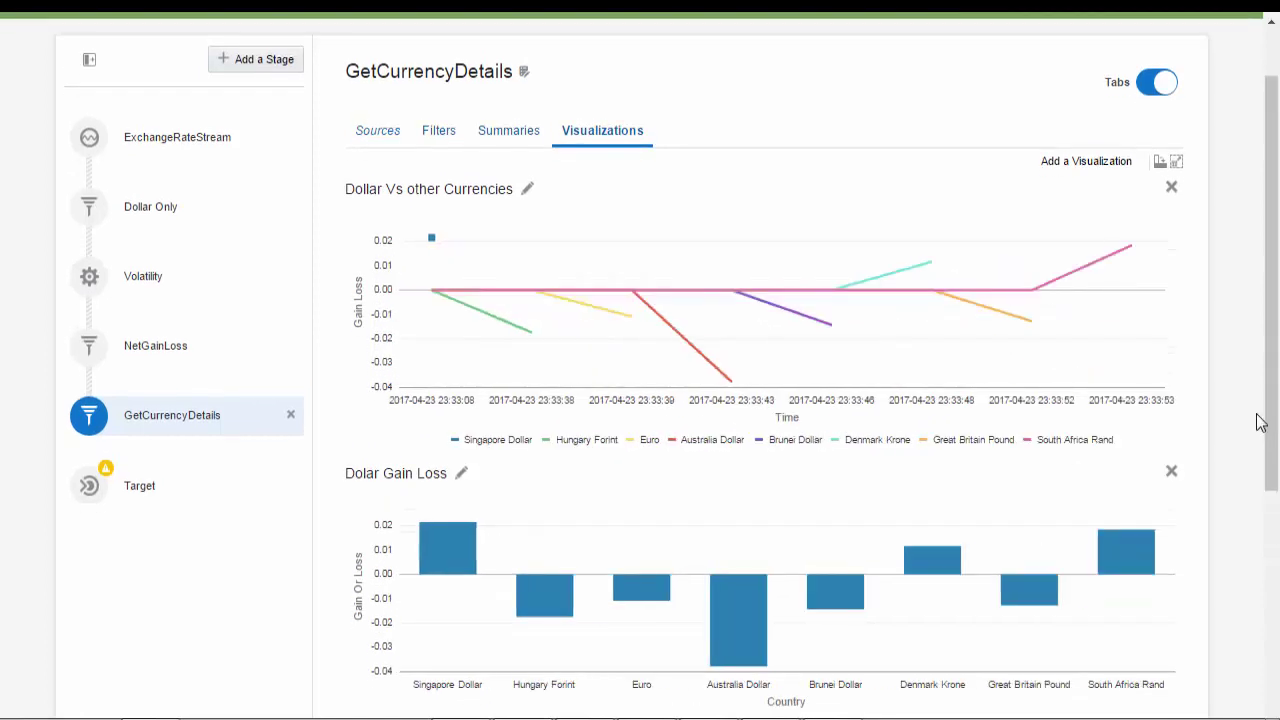
scroll(1259, 424, down, 1)
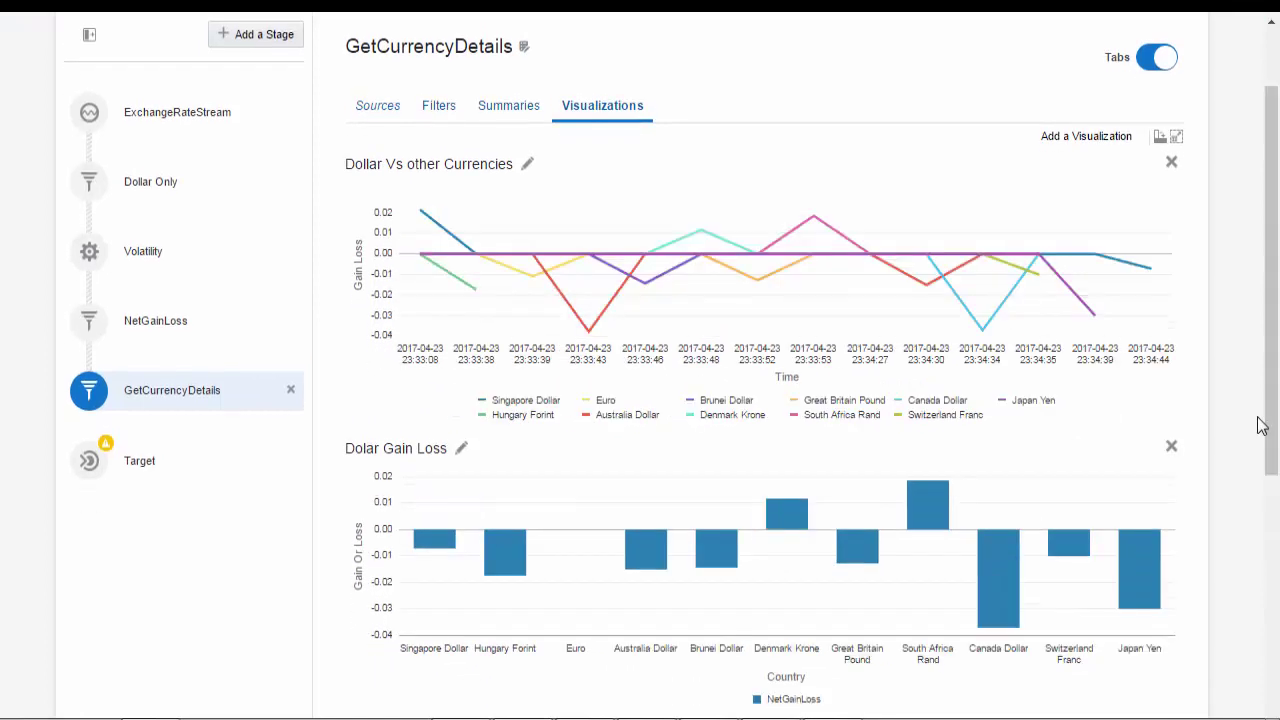
scroll(1259, 424, up, 3)
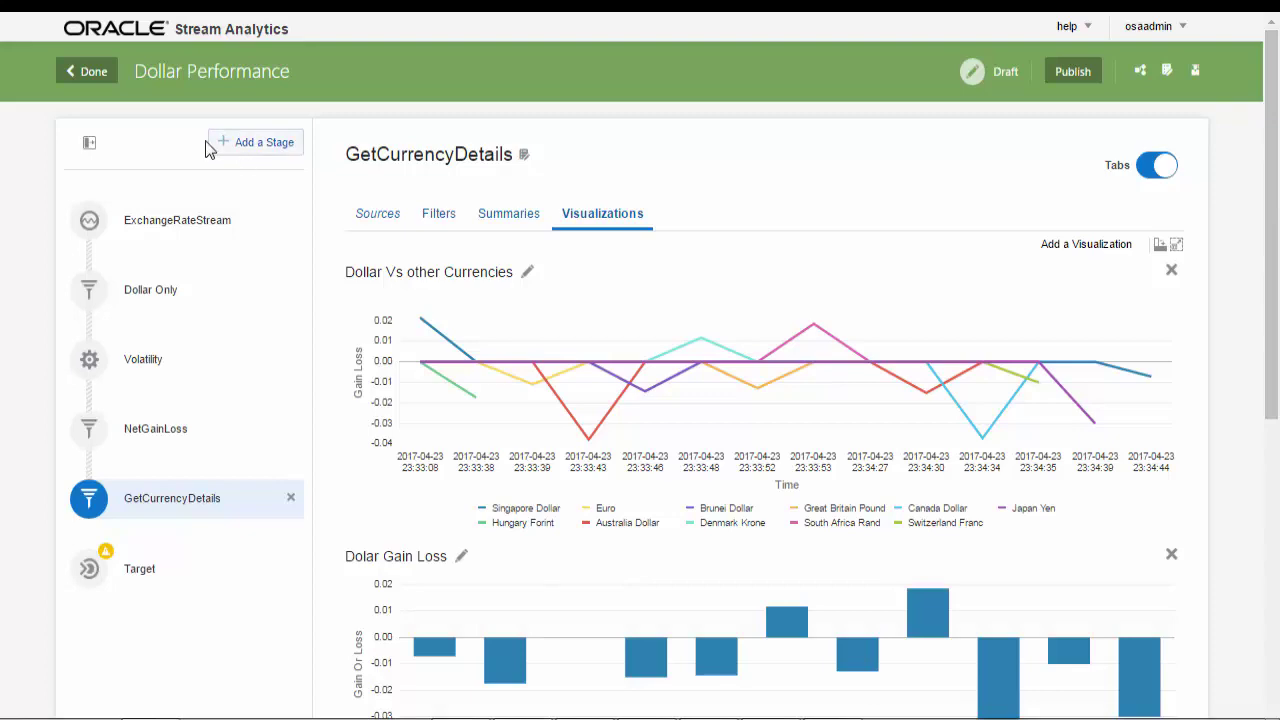
- In the catalog, start a Kafka target DollarPerformanceOutput, described "Target for the analytical results for a receiving trading platform application", tagged risk, target and DollarPerformance
click(87, 72)
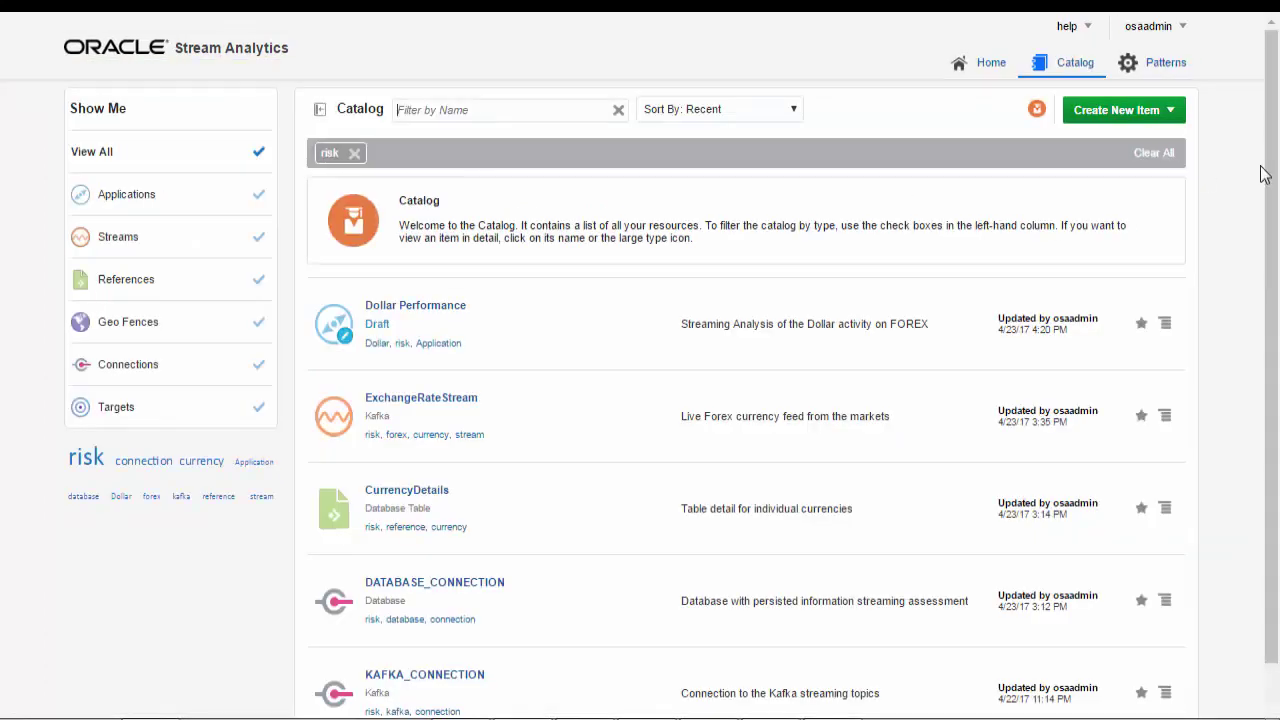
click(1120, 108)
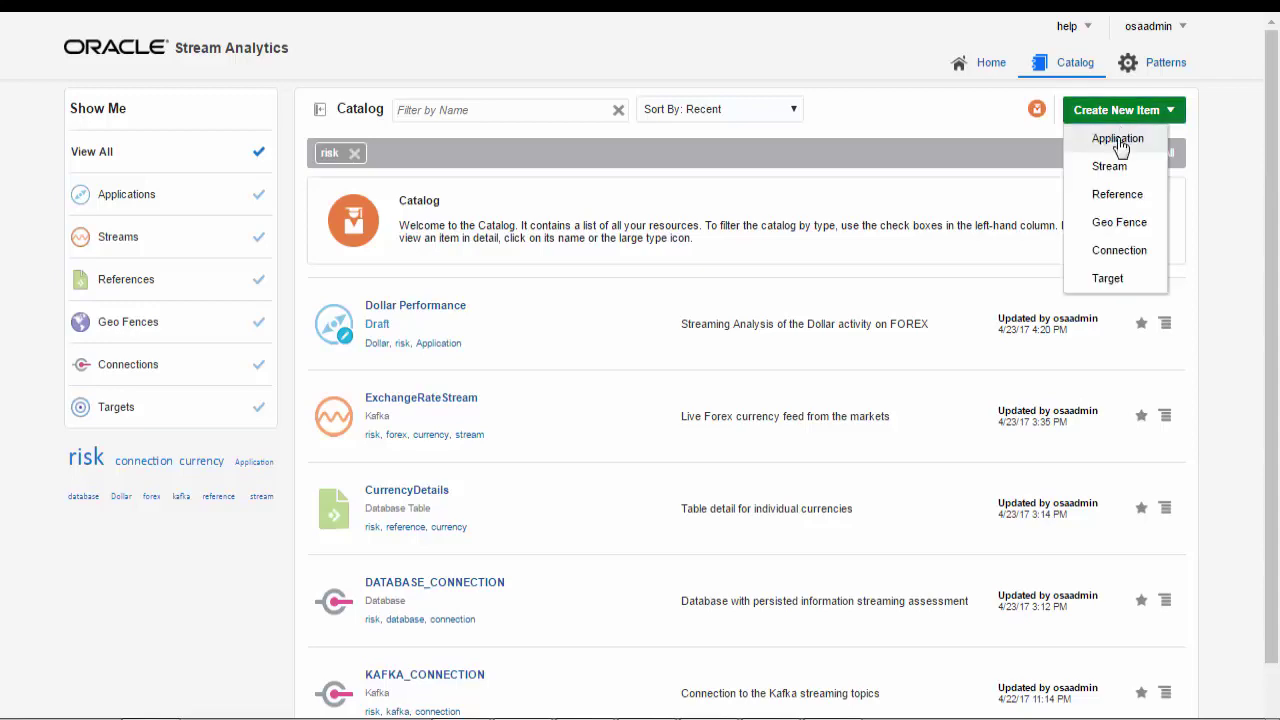
click(1108, 279)
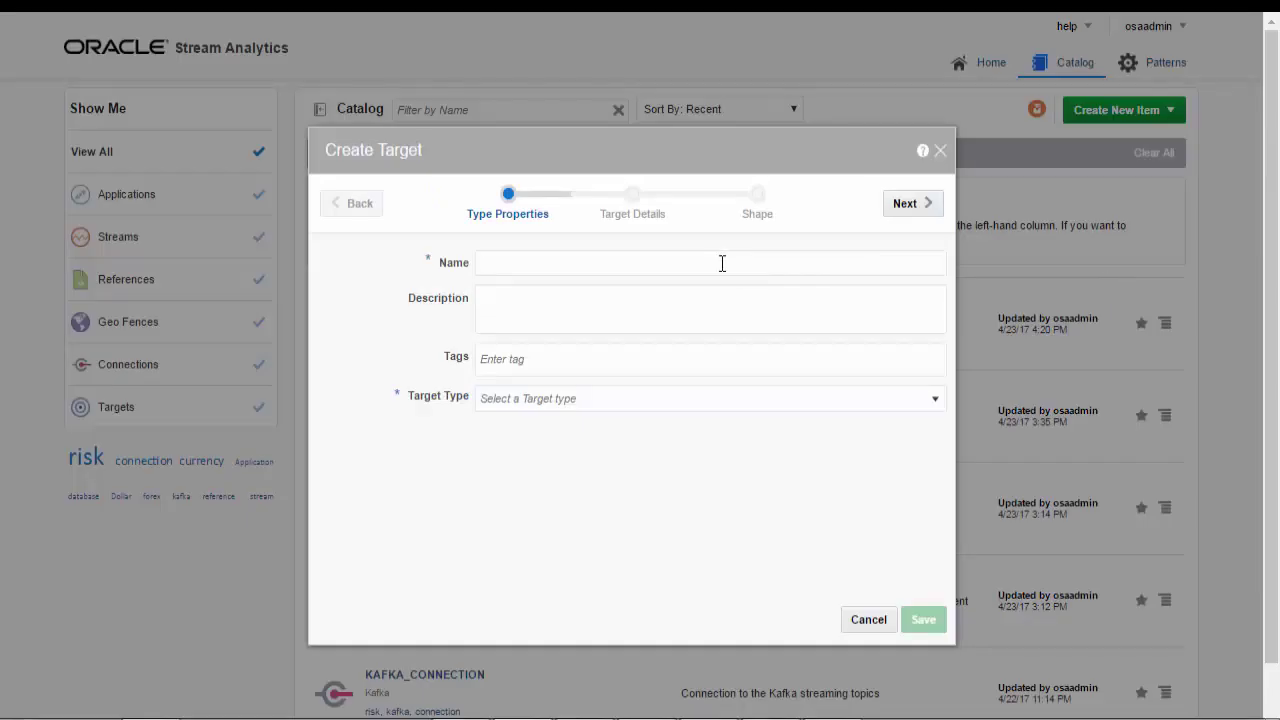
text(DollarPerformanceOutput)
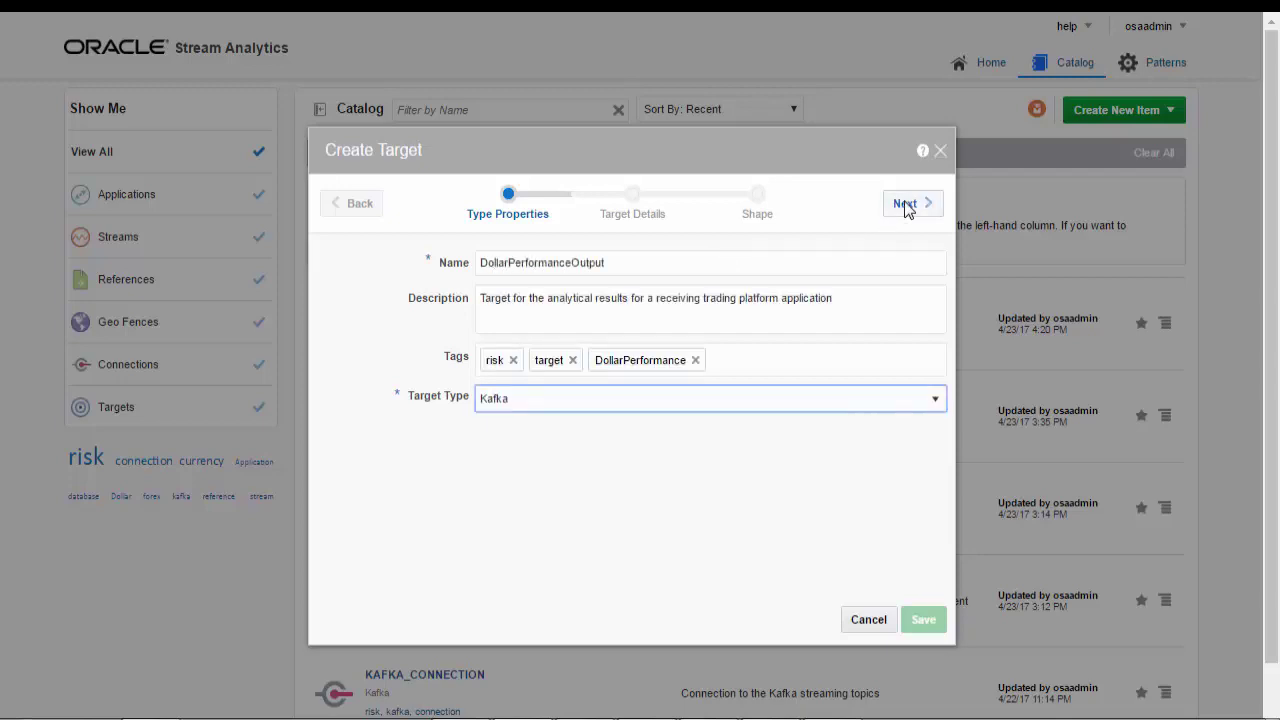
click(905, 206)
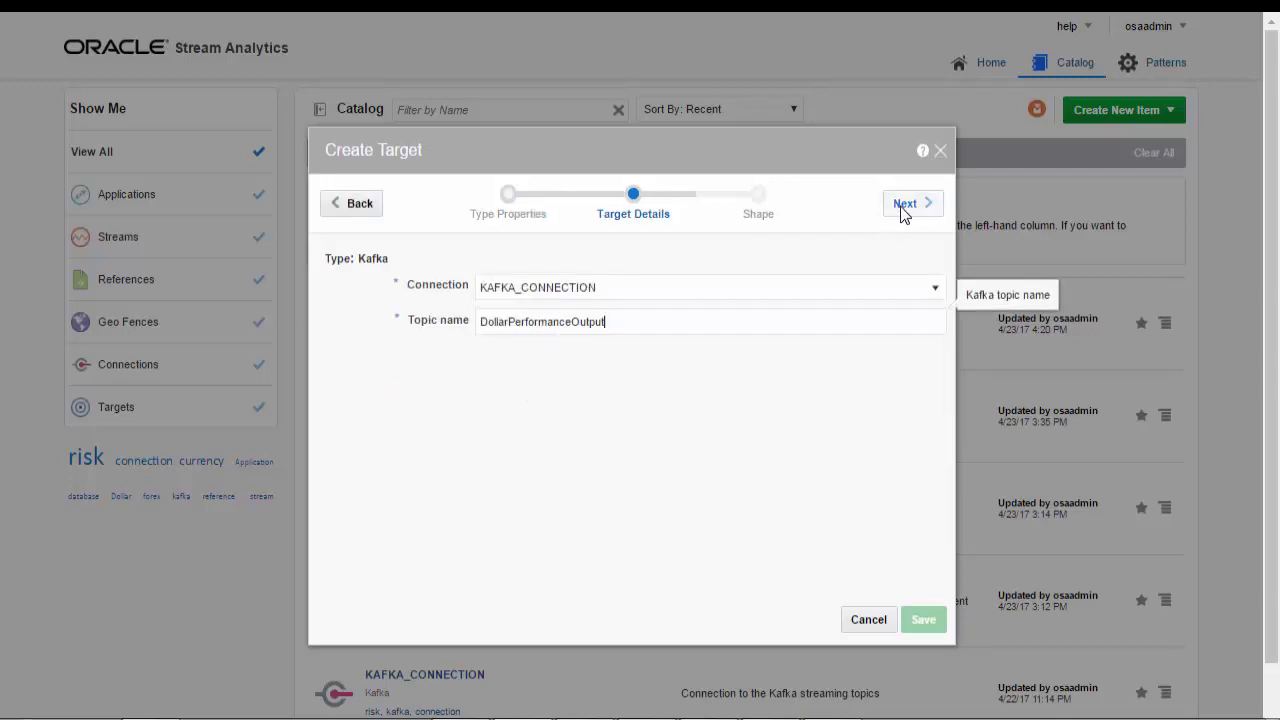
- Assign KAFKA_CONNECTION and topic DollarPerformanceOutput to the target, and save it with a new shape DollarPerformanceOutputShape containing Country as Text and NetGainLoss as Double
click(902, 205)
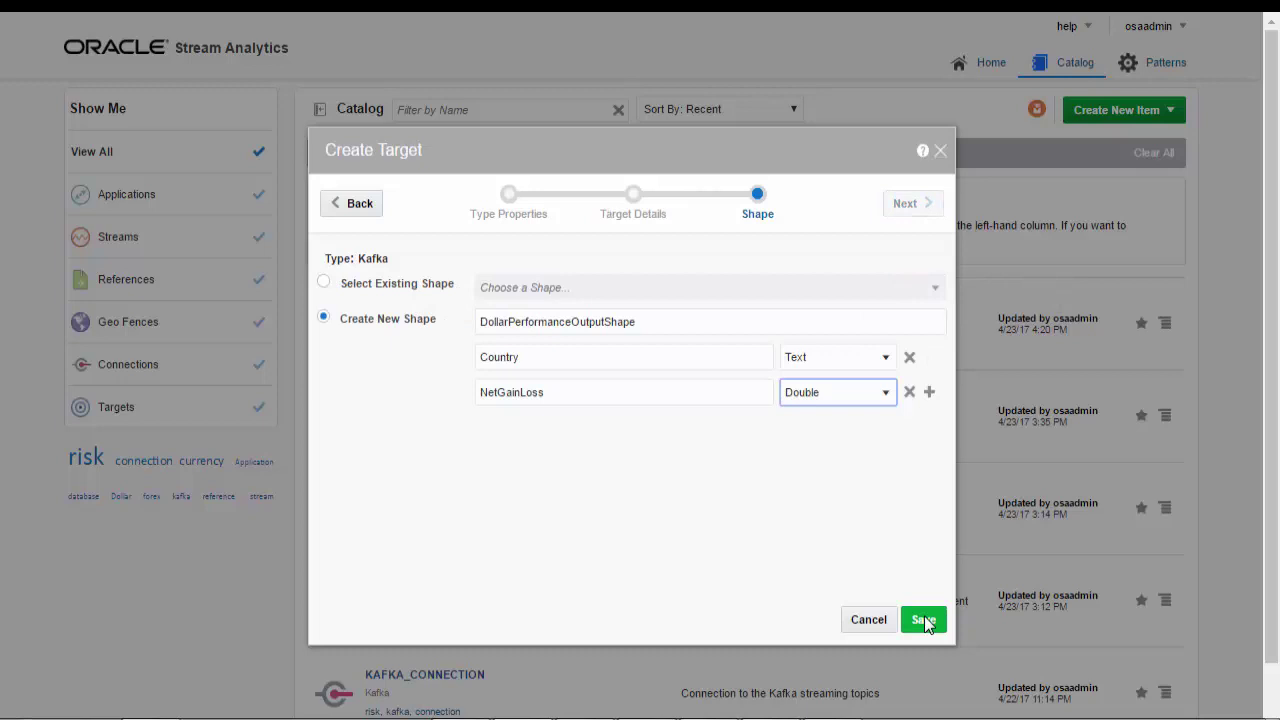
click(923, 620)
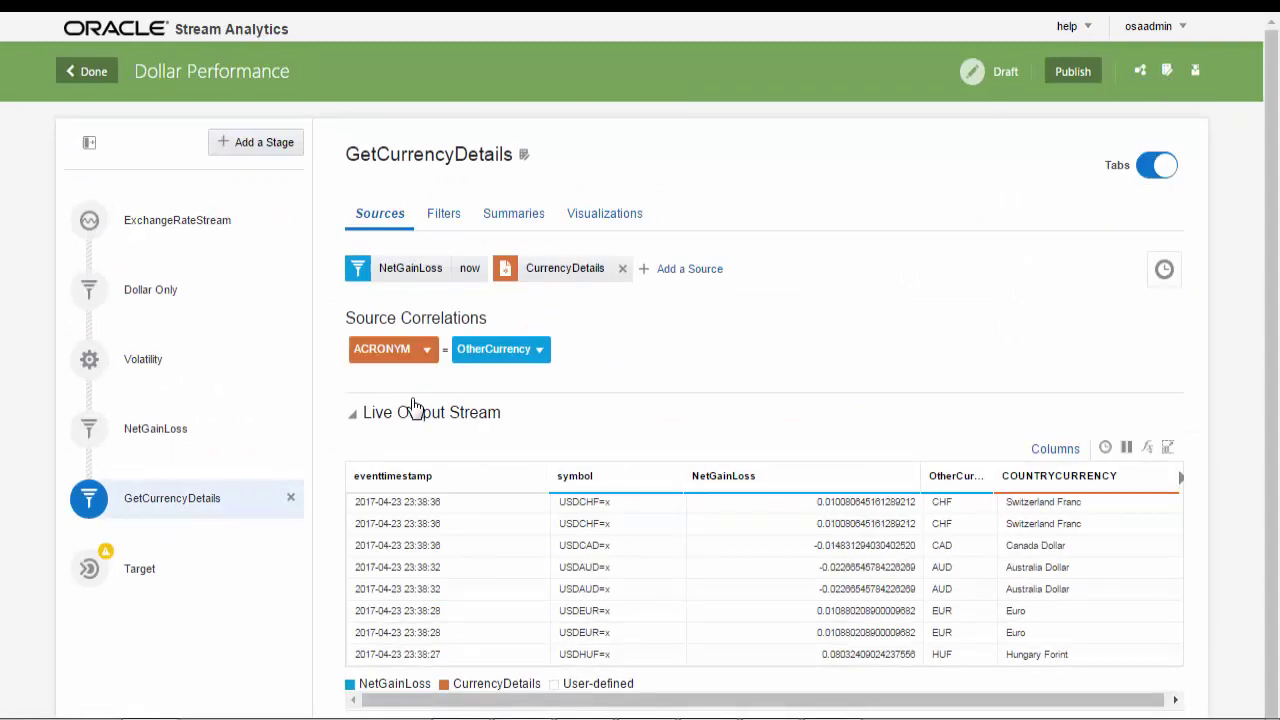
- Set the Target stage's target to DollarPerformanceOutput and map its Country property to COUNTRYCURRENCY
click(139, 576)
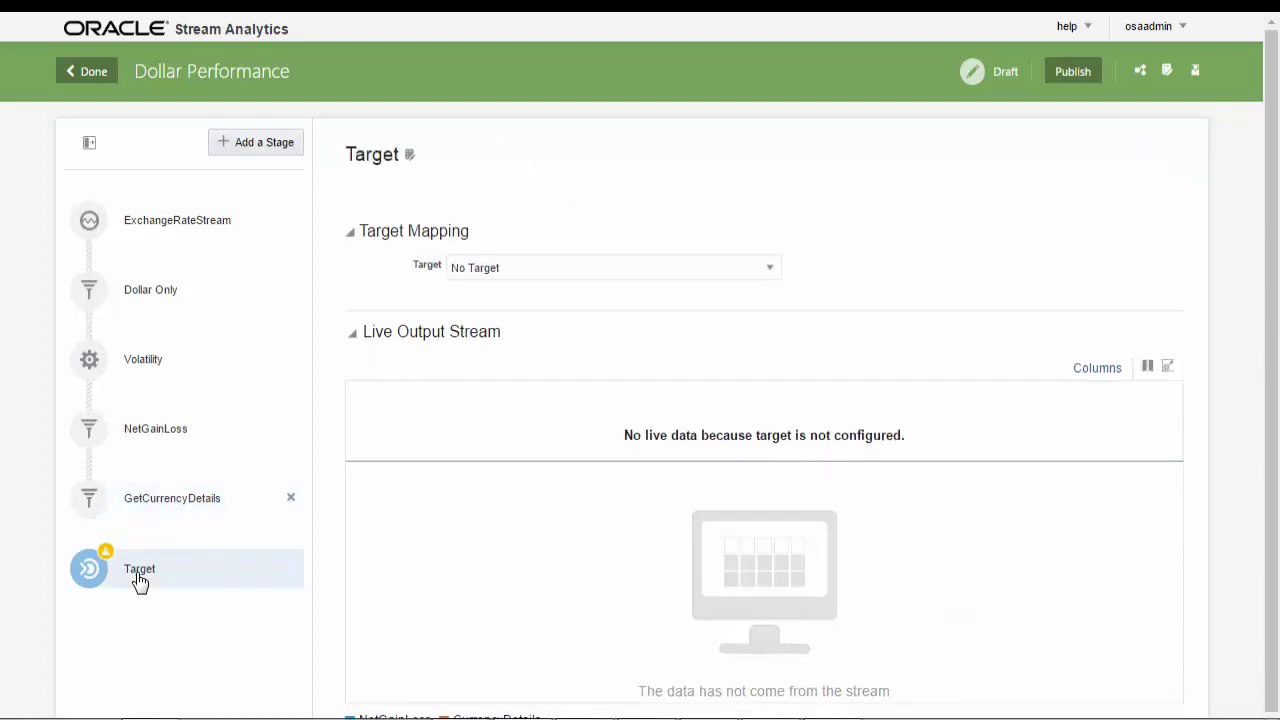
click(774, 267)
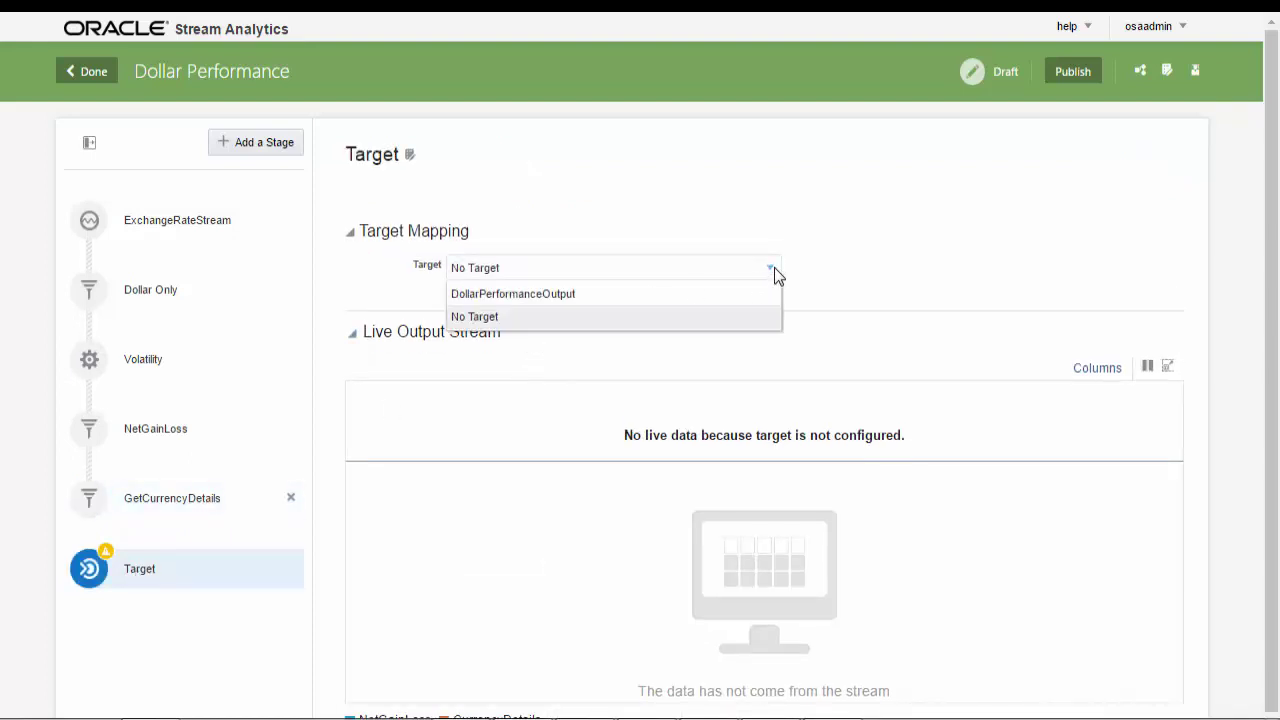
click(718, 301)
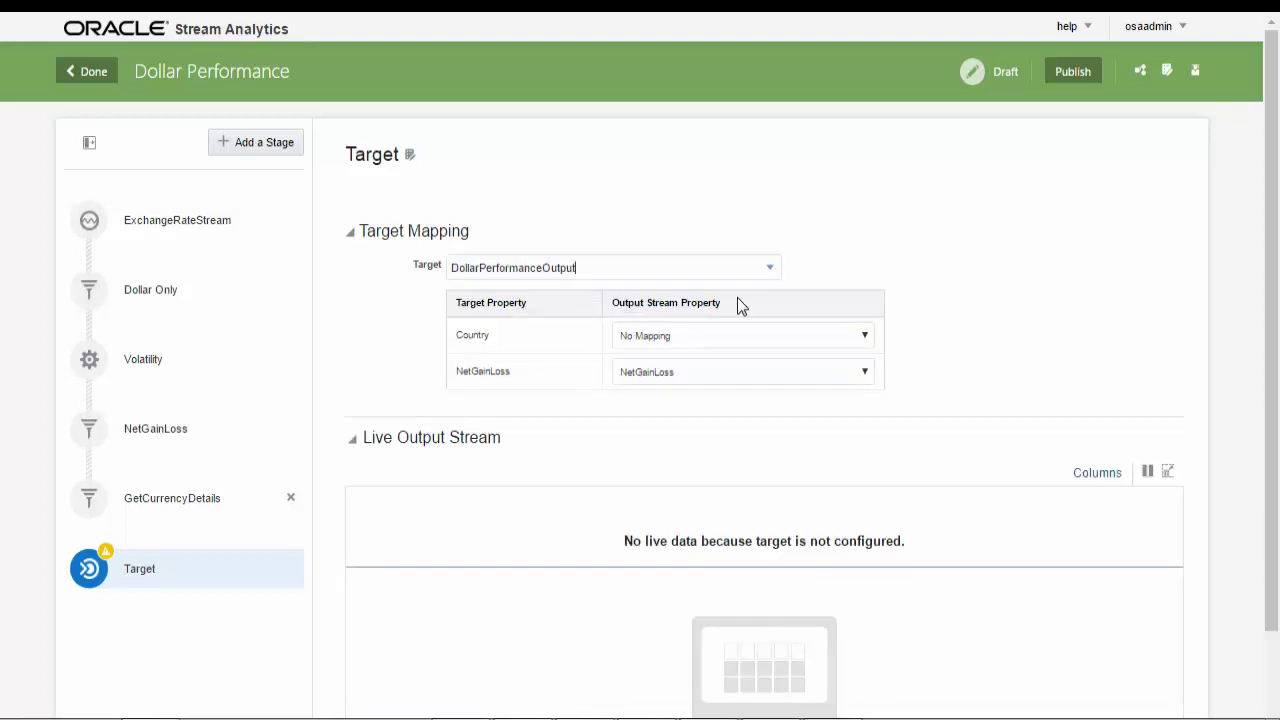
click(864, 336)
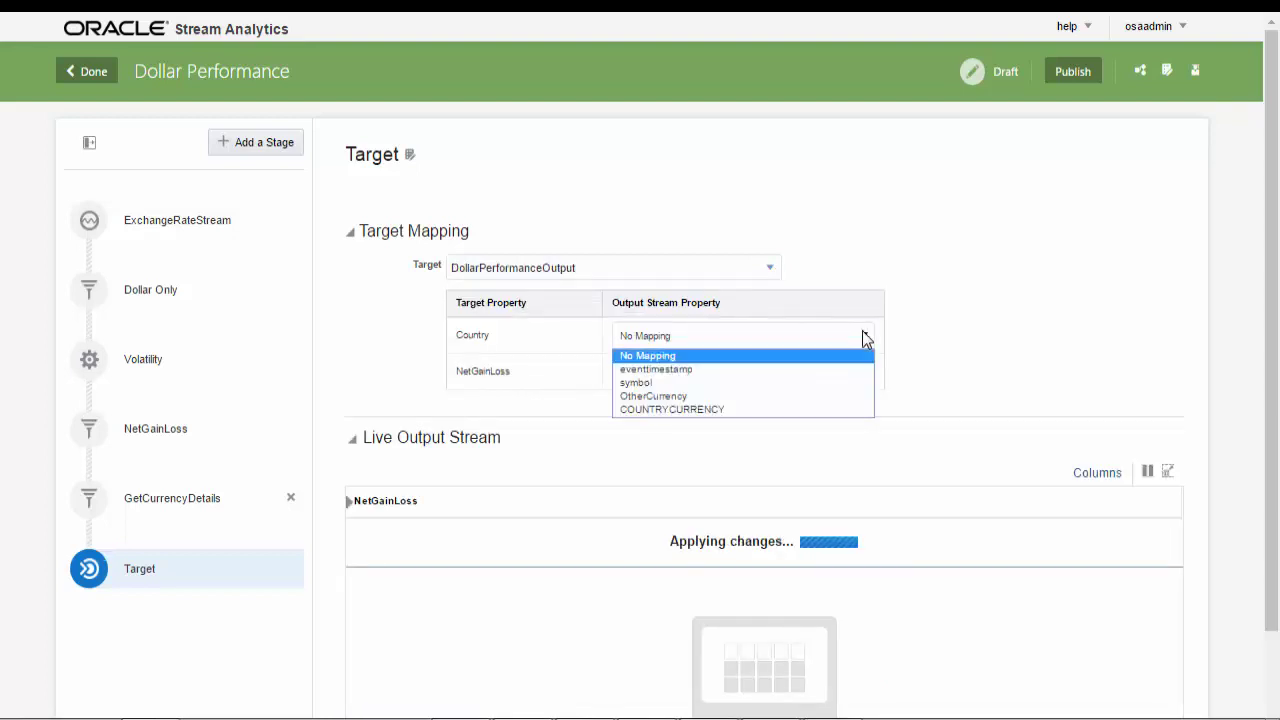
click(800, 410)
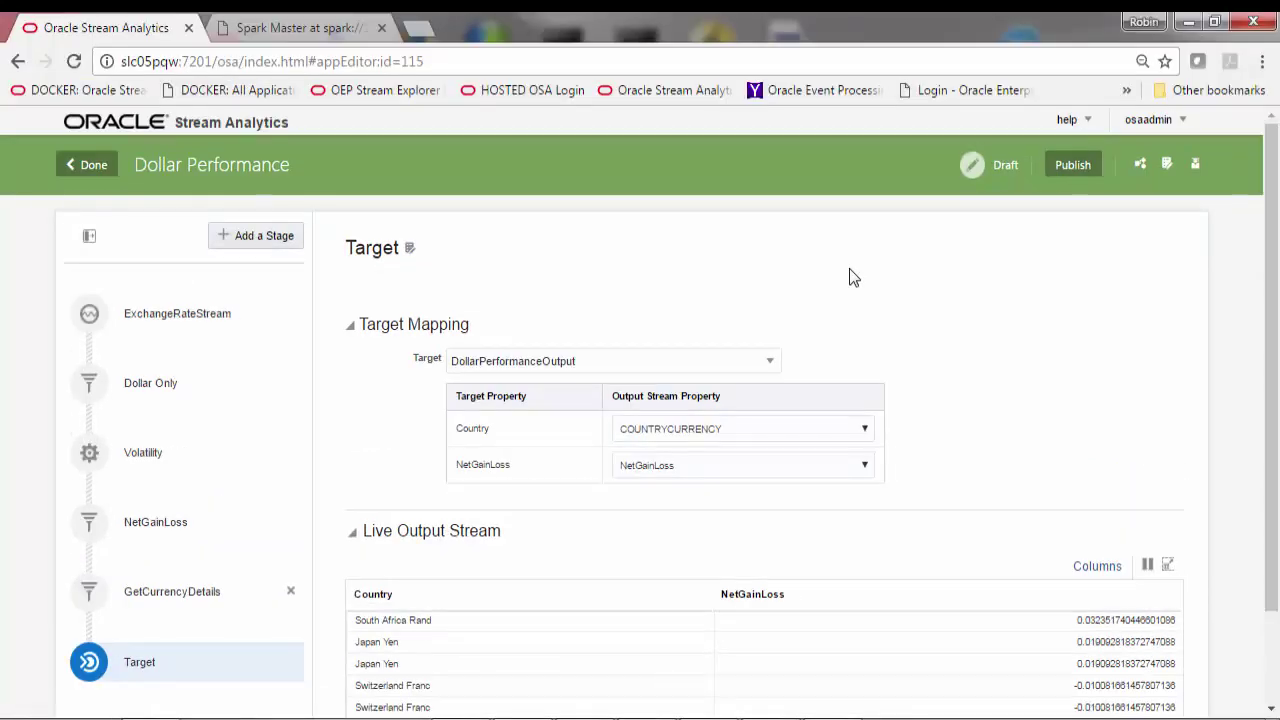
- Switch to the Spark Master page and refresh it to check the running draft of the Dollar Performance application
click(327, 30)
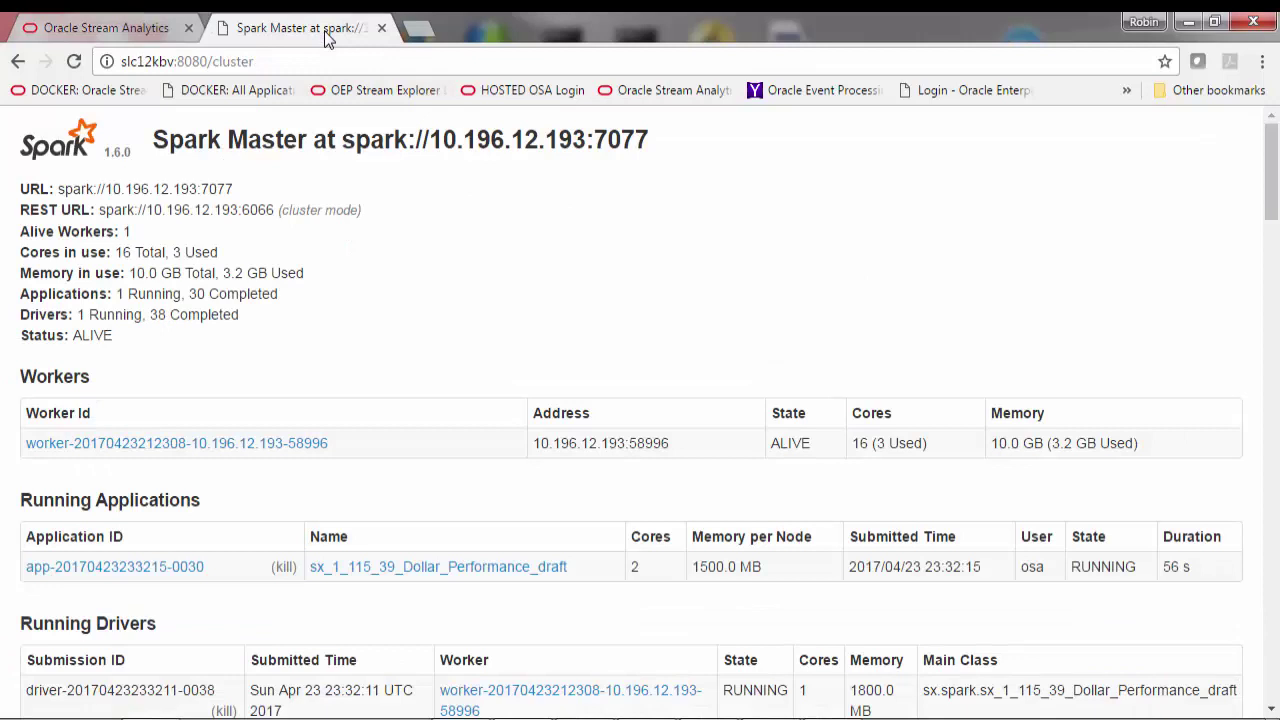
click(73, 62)
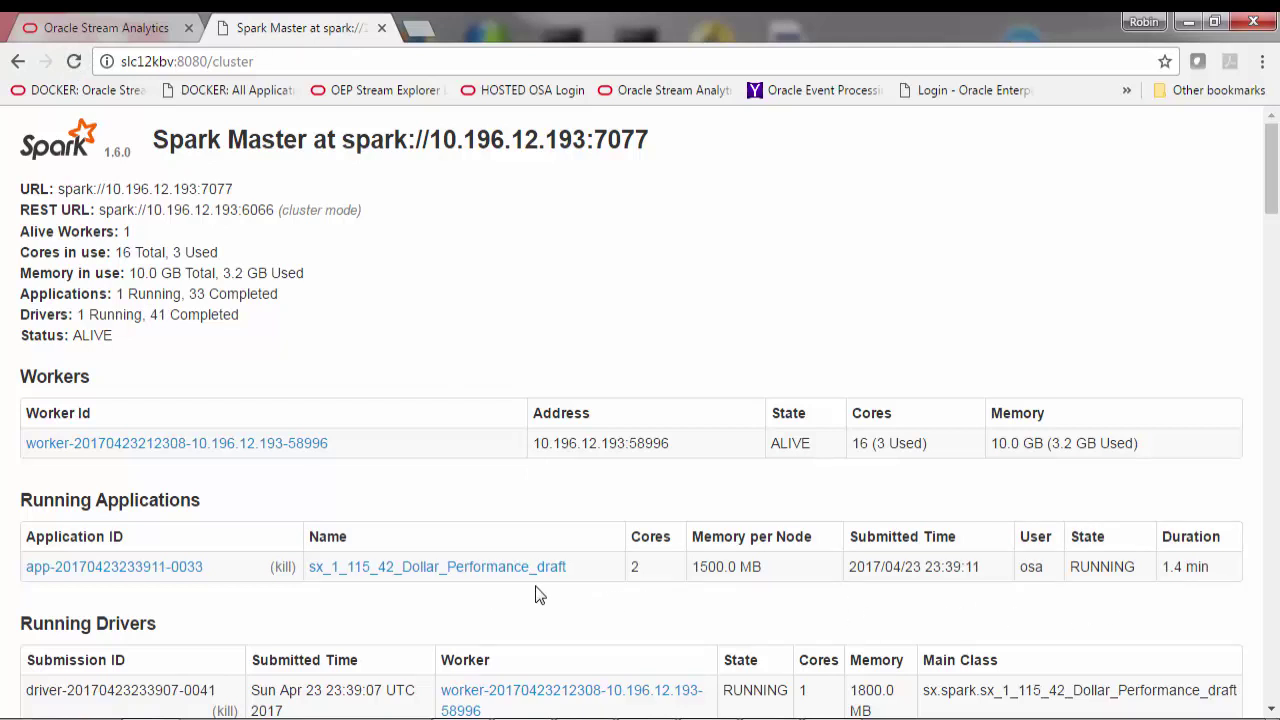
click(75, 62)
- Return to Oracle Stream Analytics and publish the Dollar Performance application with the application settings as offered
click(110, 27)
click(1067, 166)
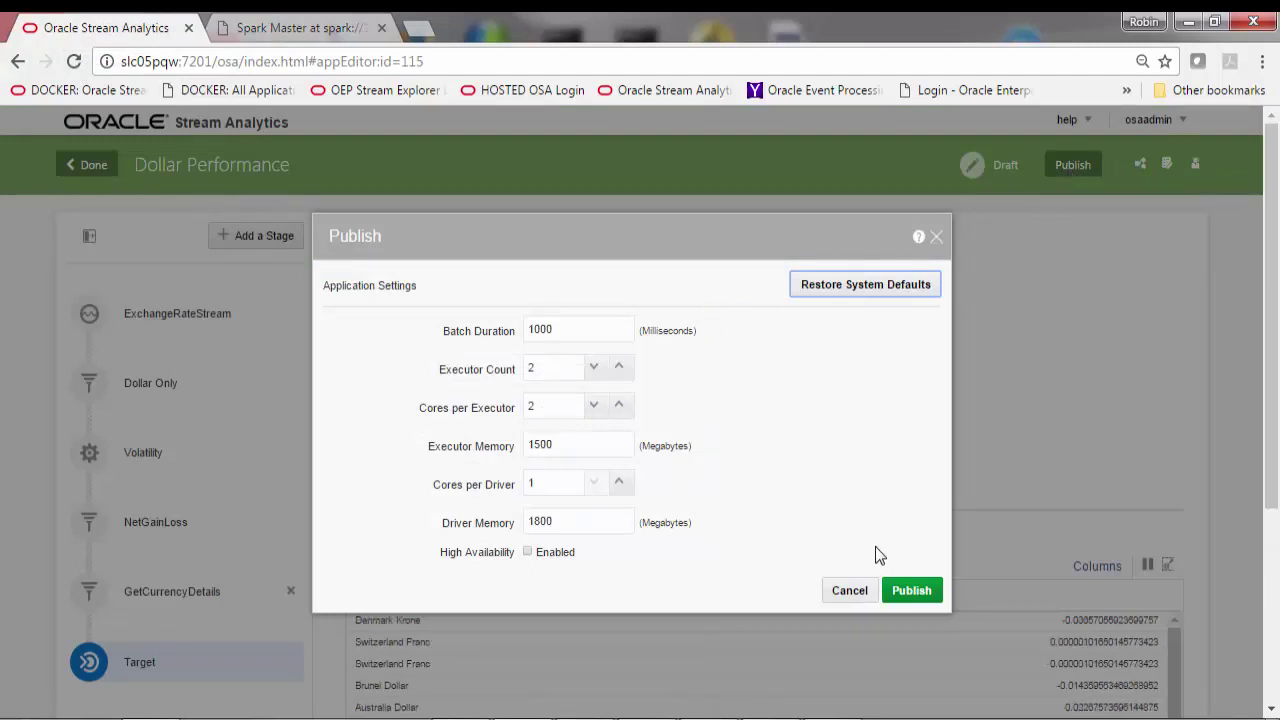
click(908, 591)
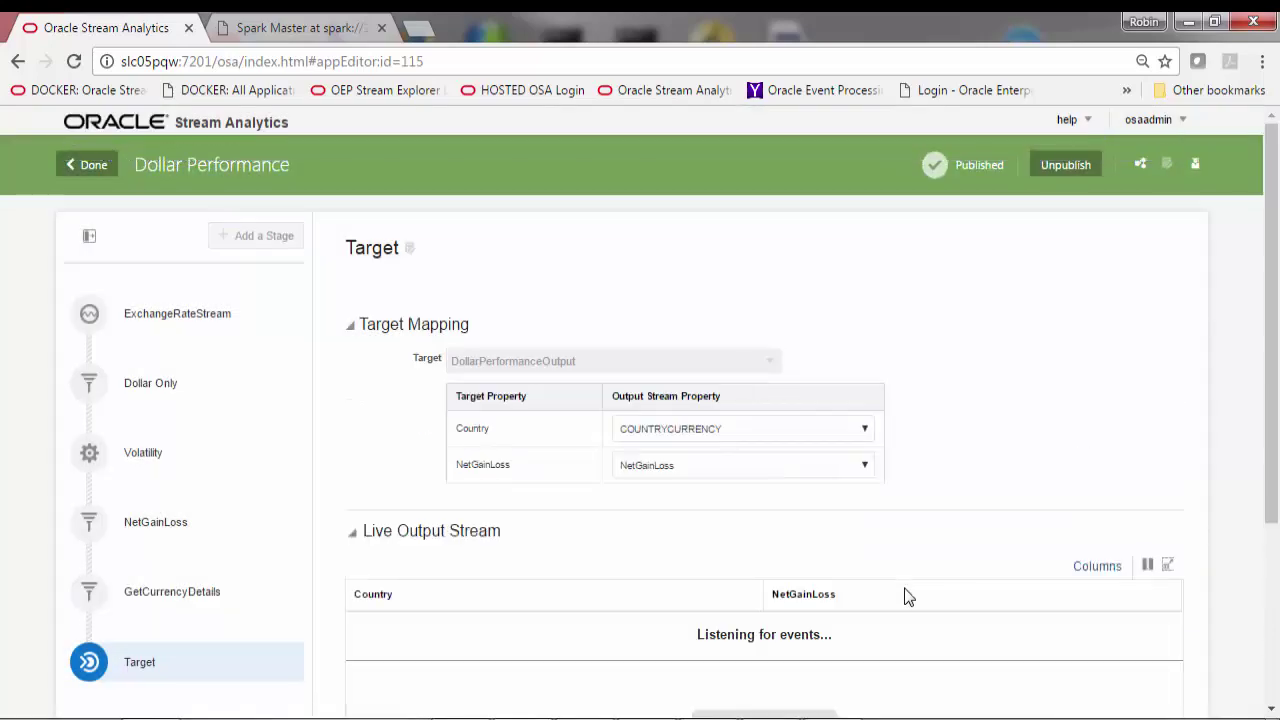
- Switch to the Spark Master page and reload it to check the published application's entry under Running Applications
click(296, 30)
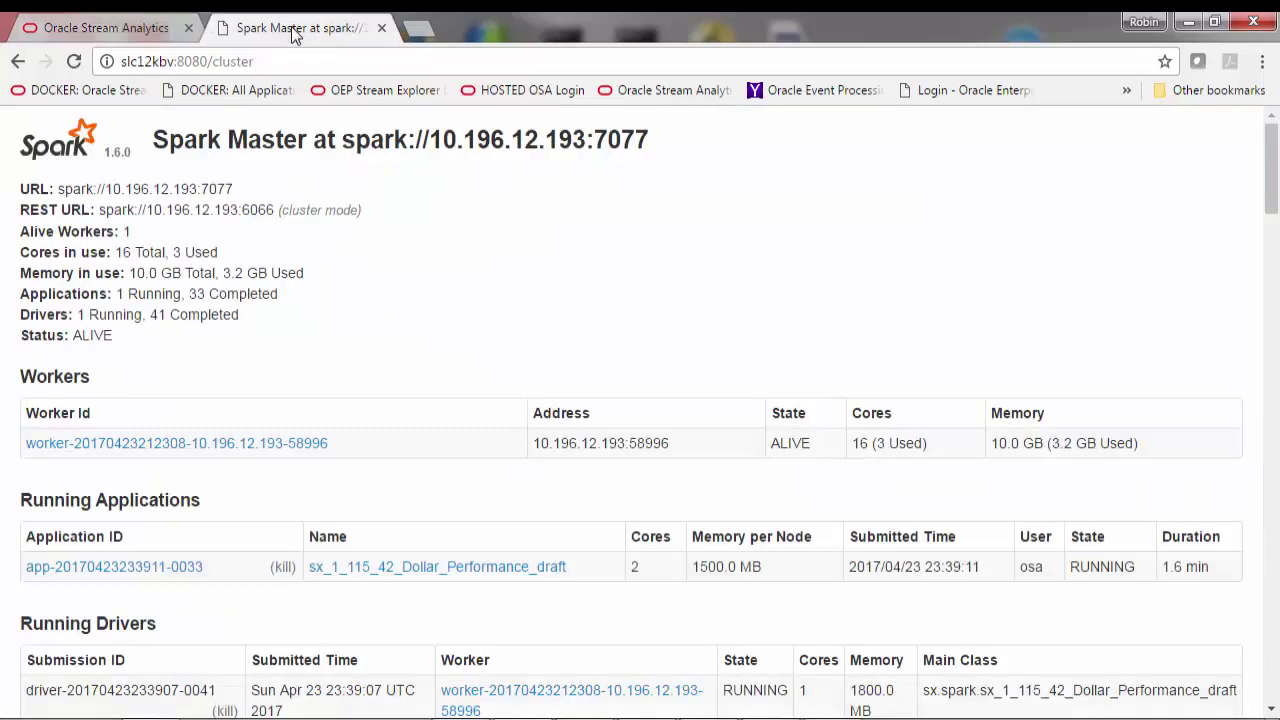
key(F5)
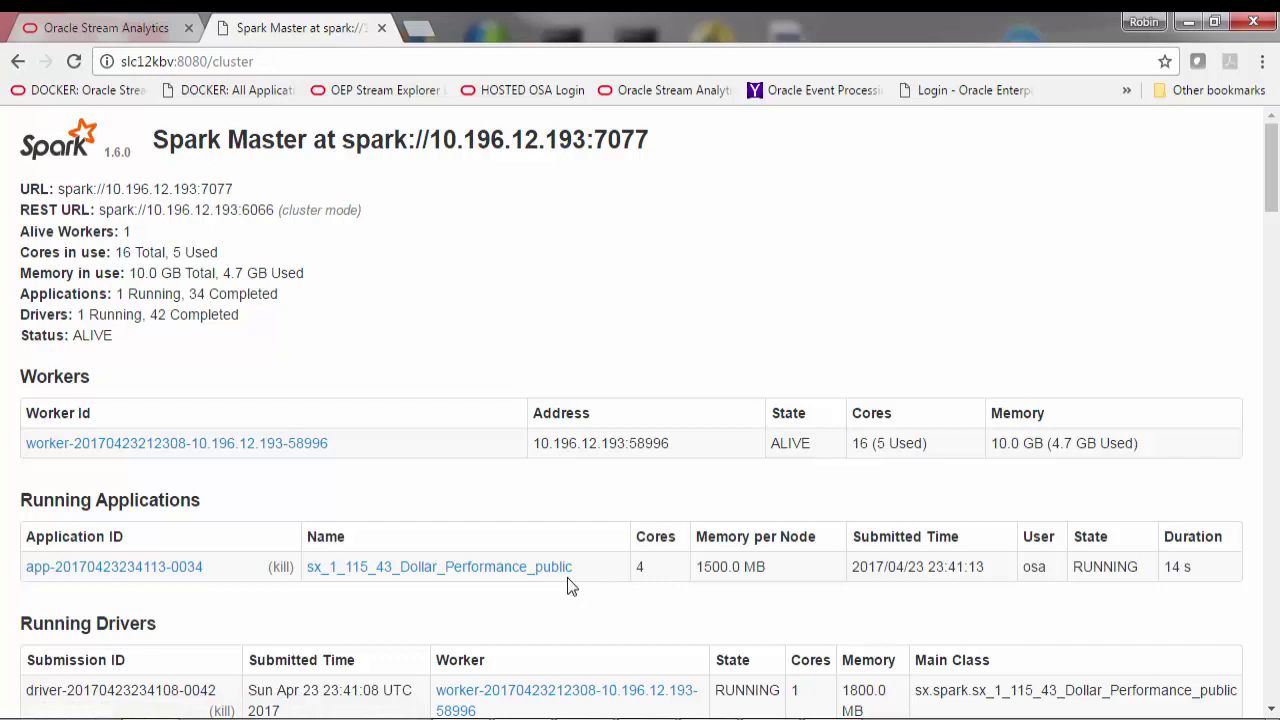